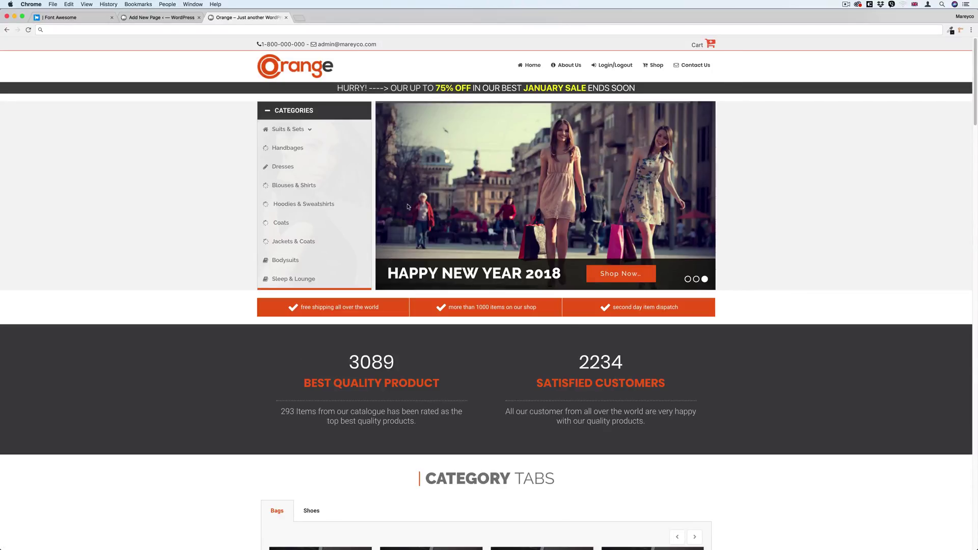
- Look through the Orange shop home page from header to newsletter section, paging through the Deals of the Day carousel
scroll(404, 233, "down", 5)
scroll(253, 251, "down", 5)
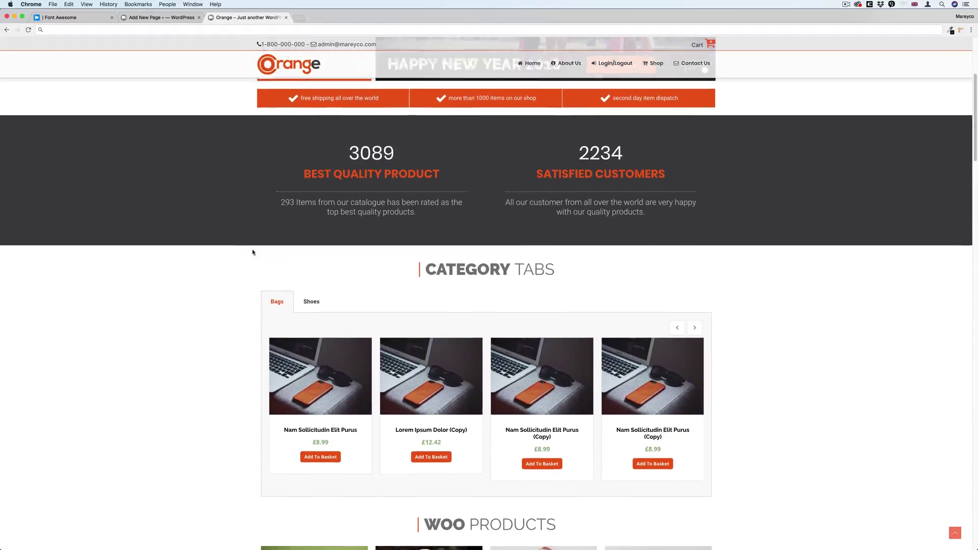
scroll(206, 261, "down", 6)
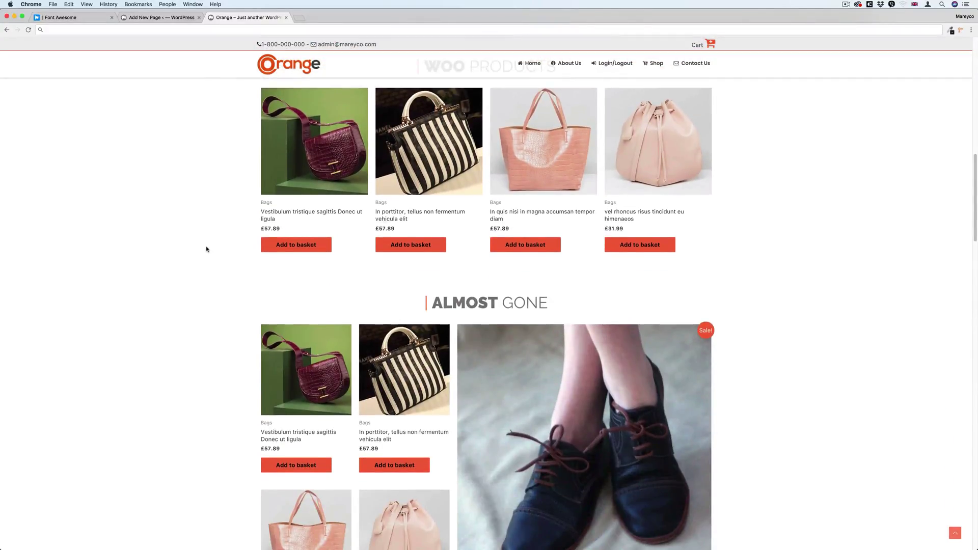
scroll(205, 250, "down", 5)
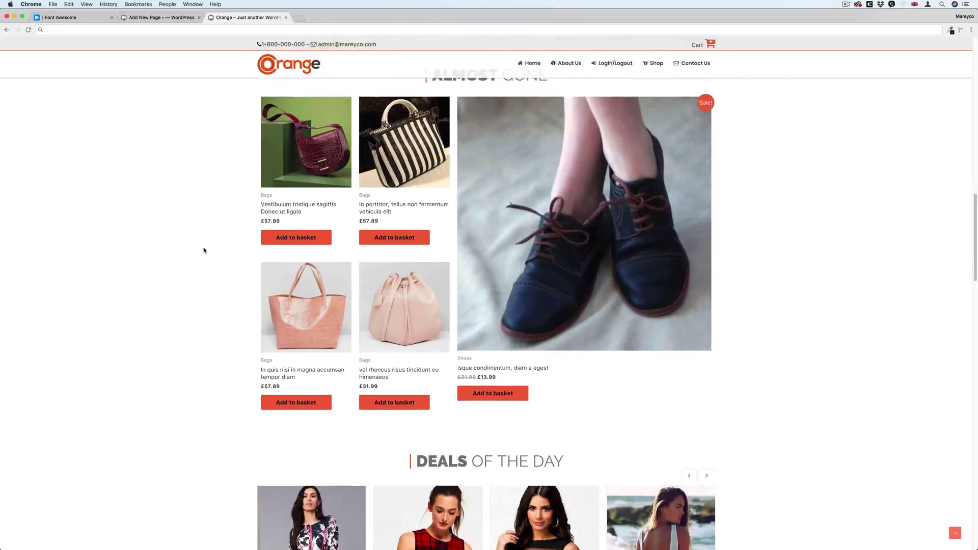
scroll(205, 251, "down", 6)
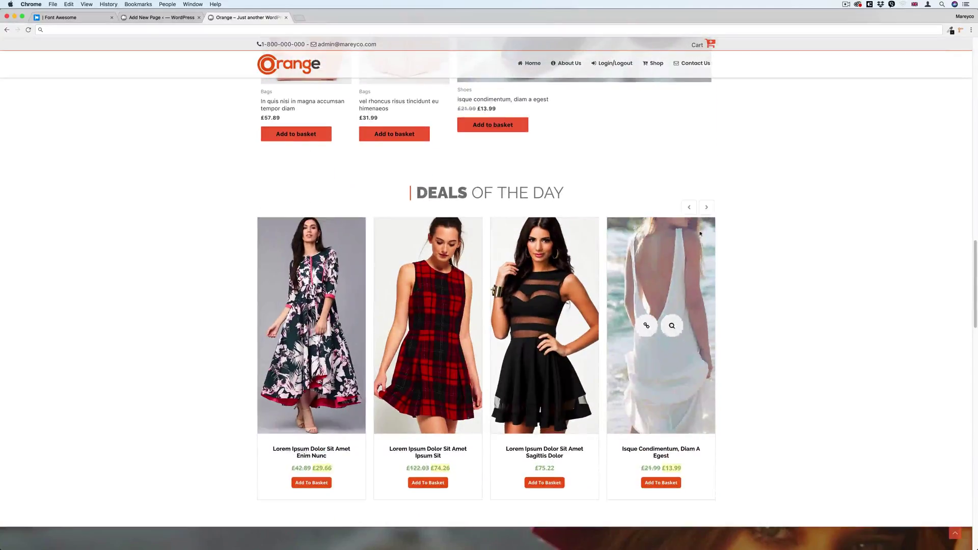
left_click(706, 208)
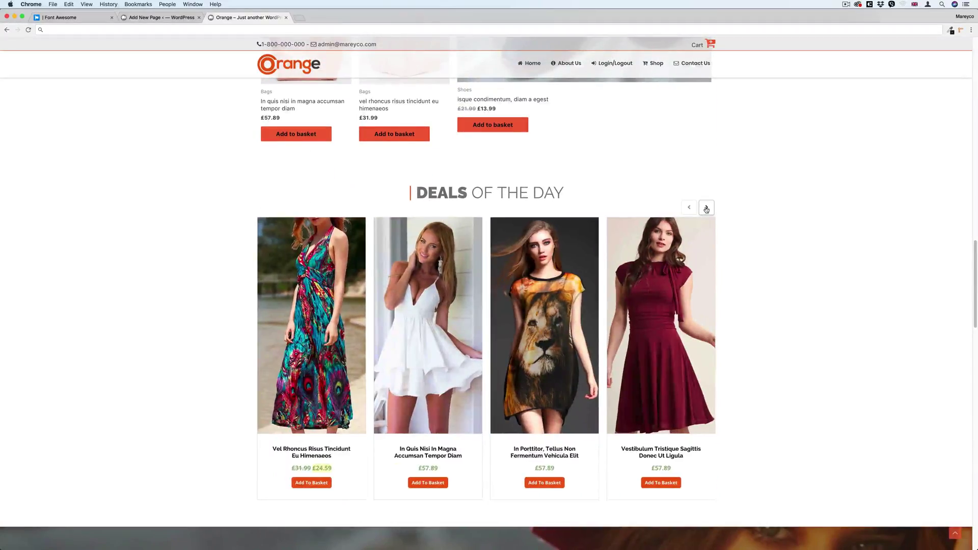
left_click(706, 207)
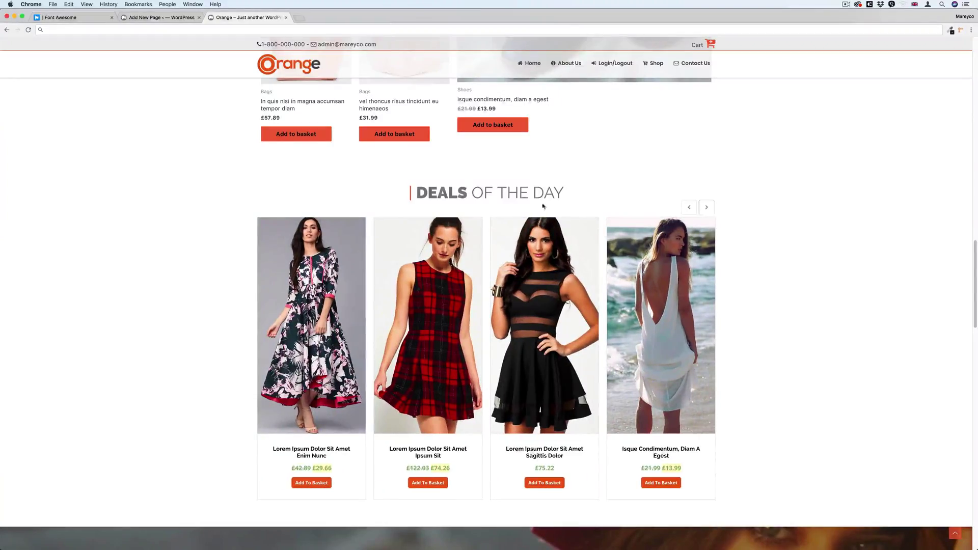
scroll(153, 255, "down", 4)
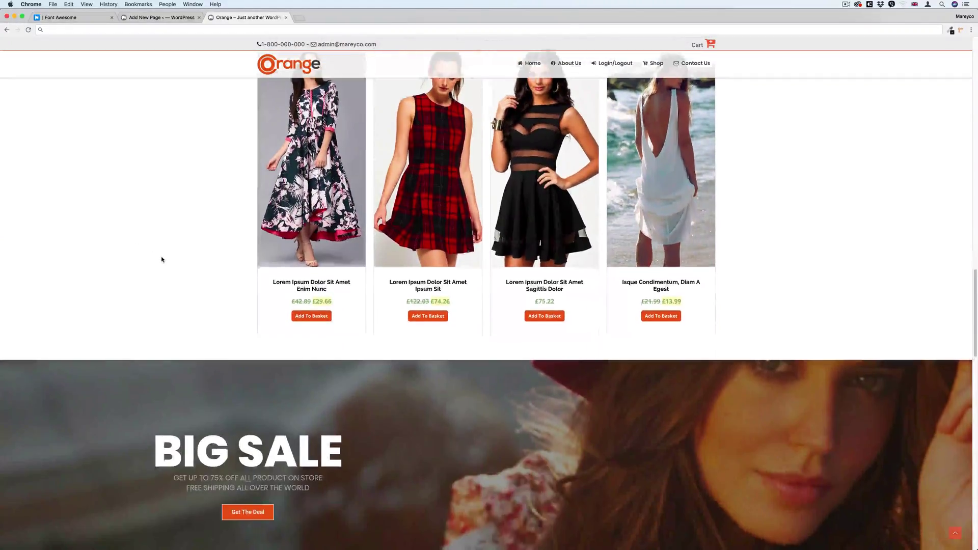
scroll(163, 258, "down", 10)
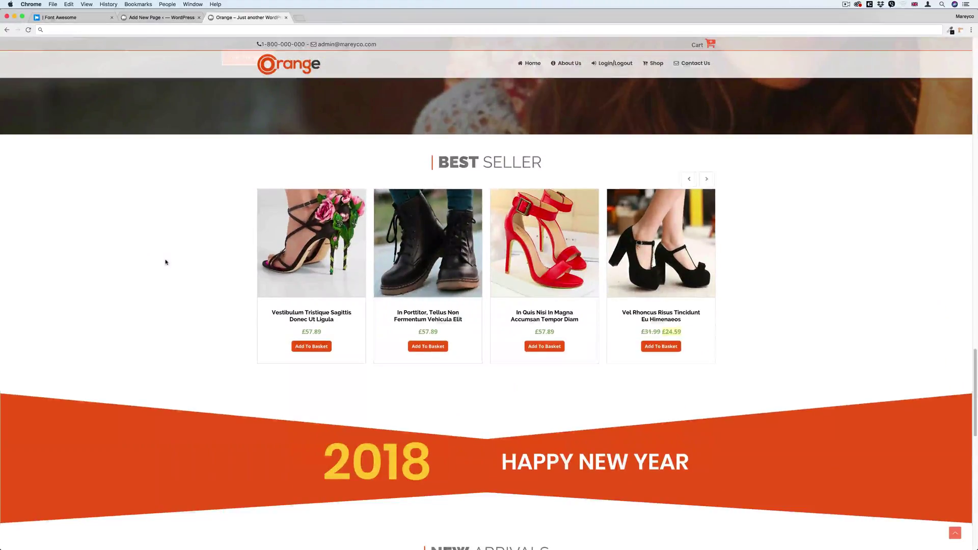
scroll(166, 262, "down", 6)
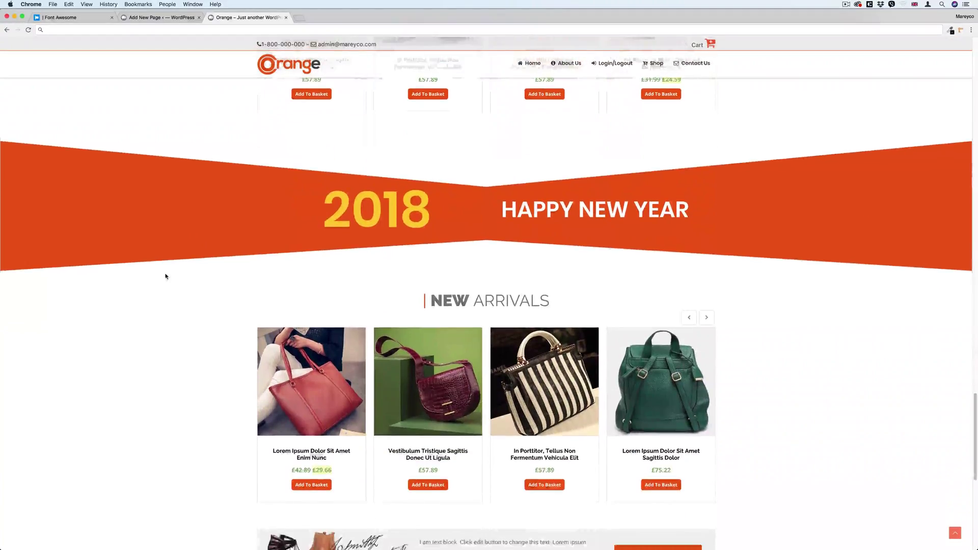
scroll(166, 276, "down", 5)
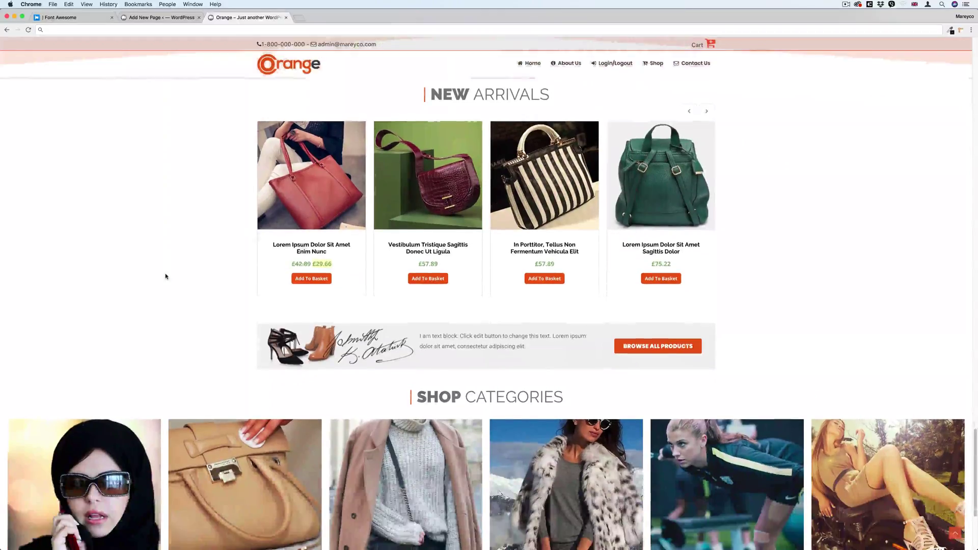
scroll(168, 277, "down", 3)
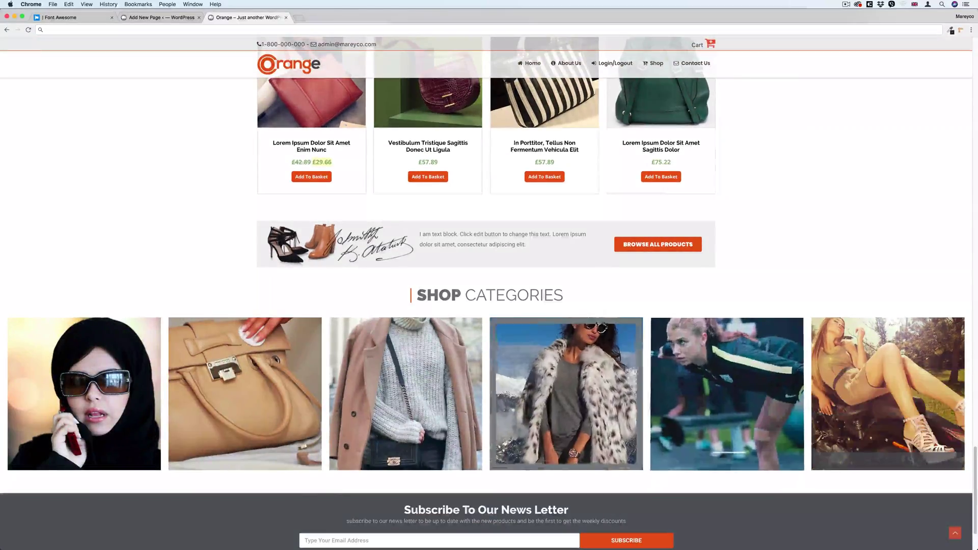
scroll(408, 331, "down", 2)
scroll(438, 336, "up", 15)
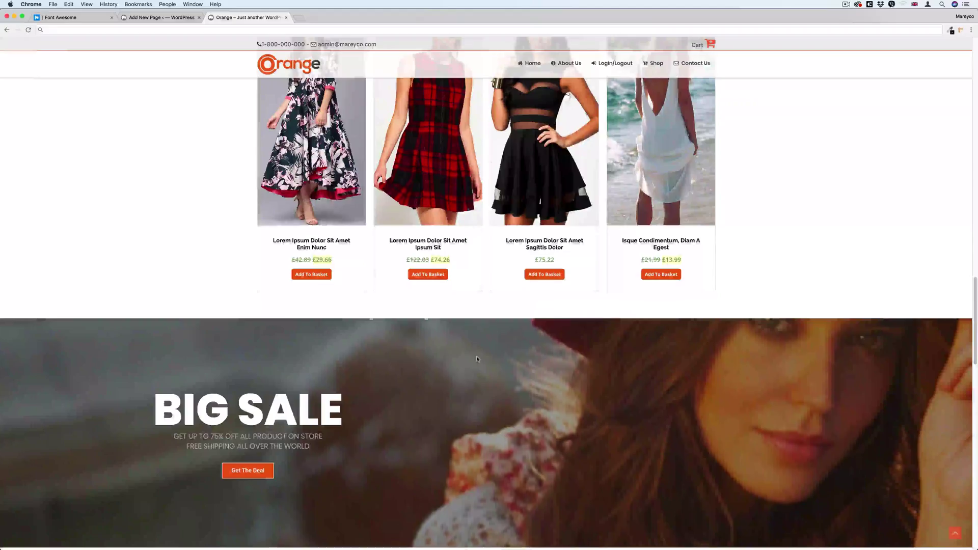
scroll(477, 358, "up", 10)
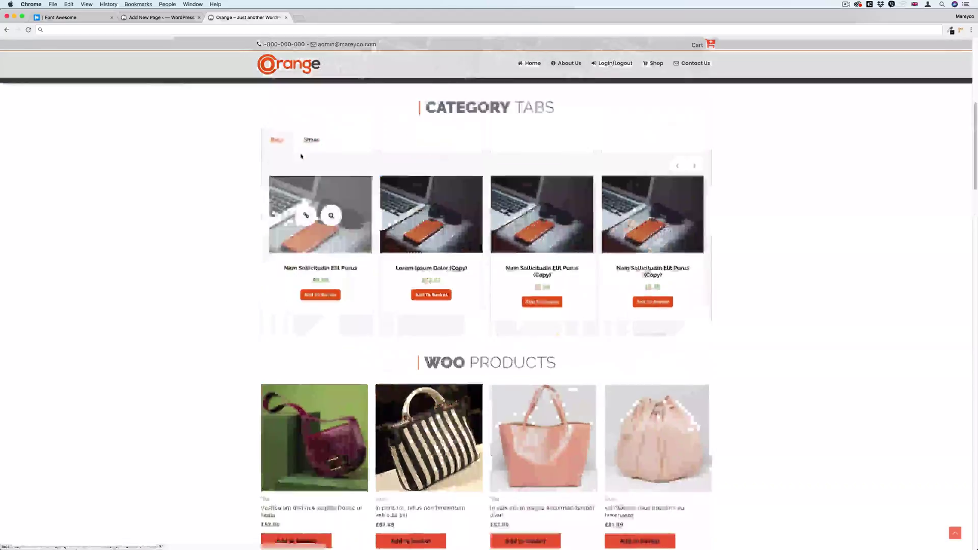
scroll(301, 156, "up", 8)
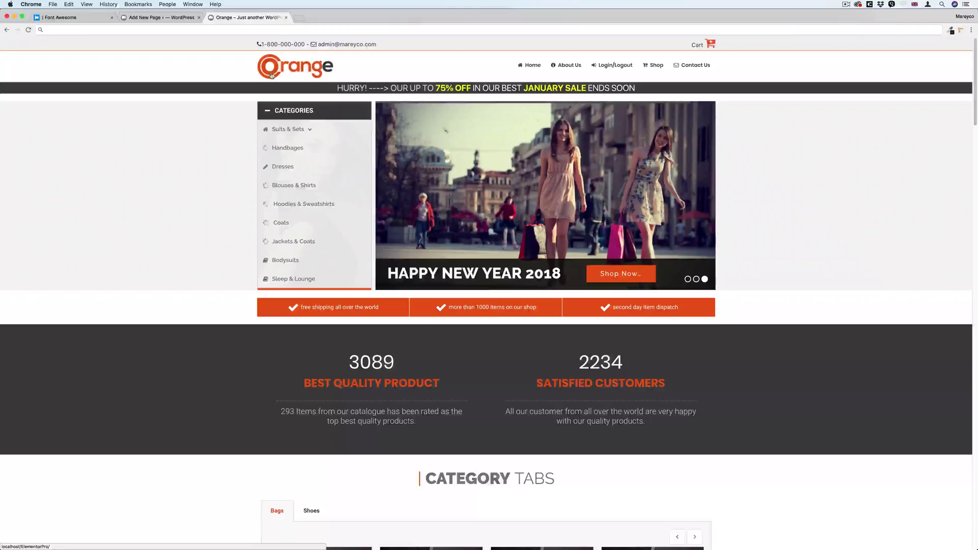
- Collapse and expand the Categories menu repeatedly, and examine its item icons and the Suits & Sets entry
left_click(315, 111)
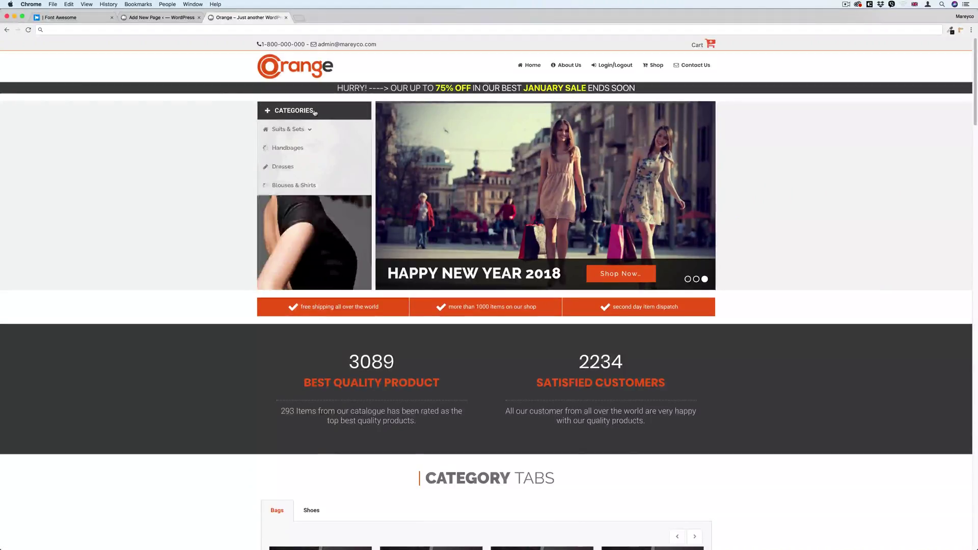
left_click(316, 113)
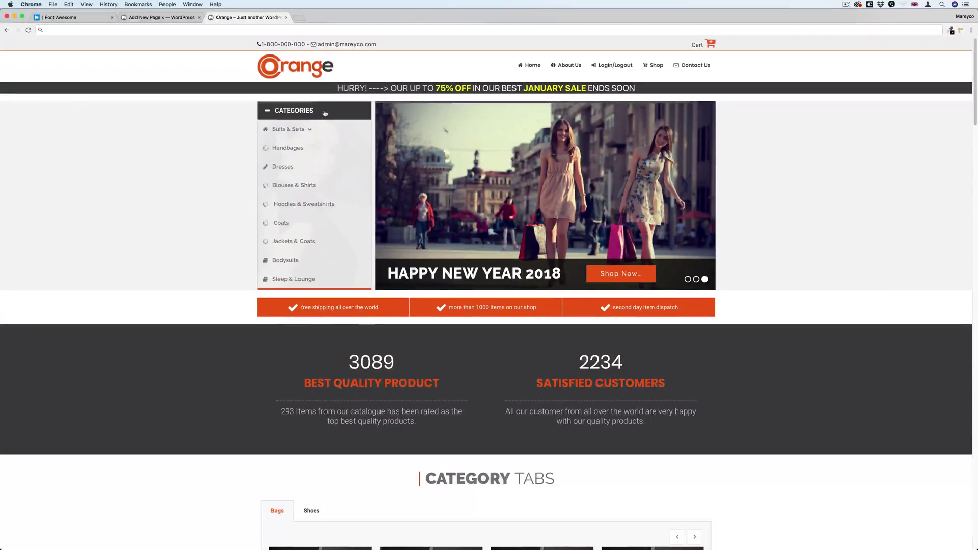
left_click(325, 112)
left_click(325, 112)
left_click(325, 112)
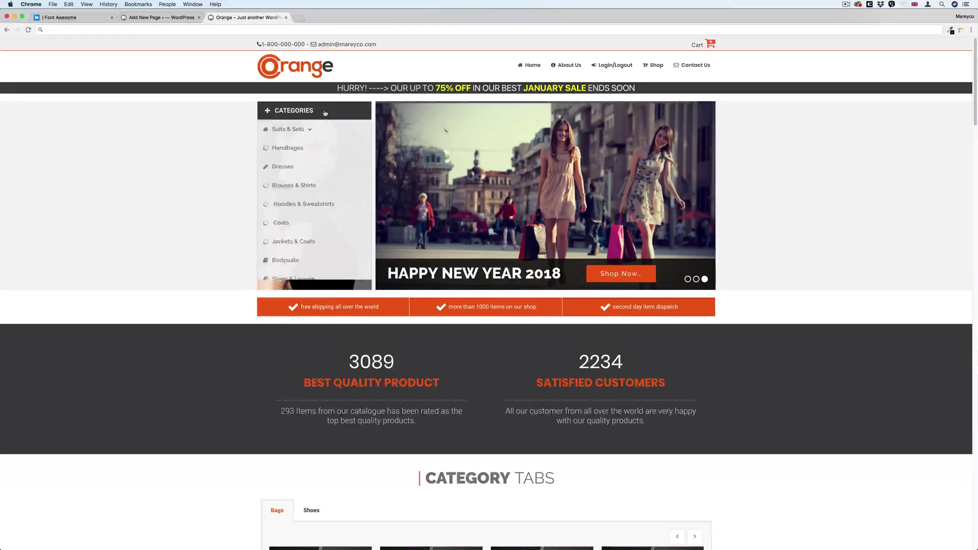
left_click(325, 112)
left_click(326, 112)
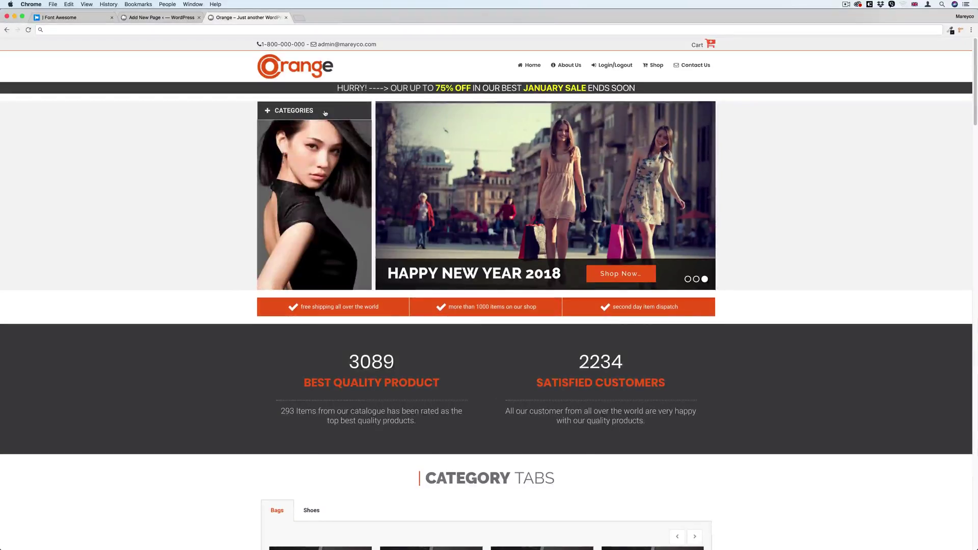
left_click(325, 112)
left_click(325, 112)
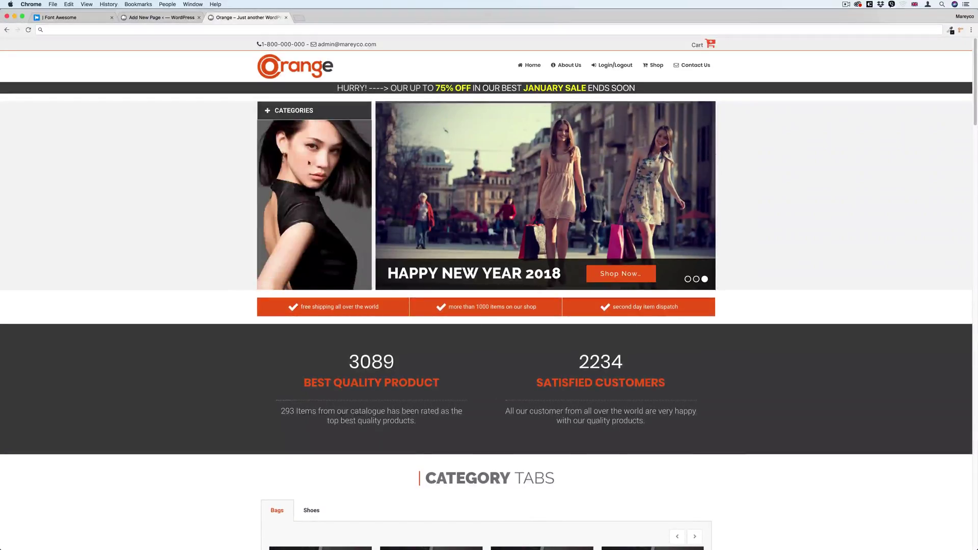
left_click(331, 117)
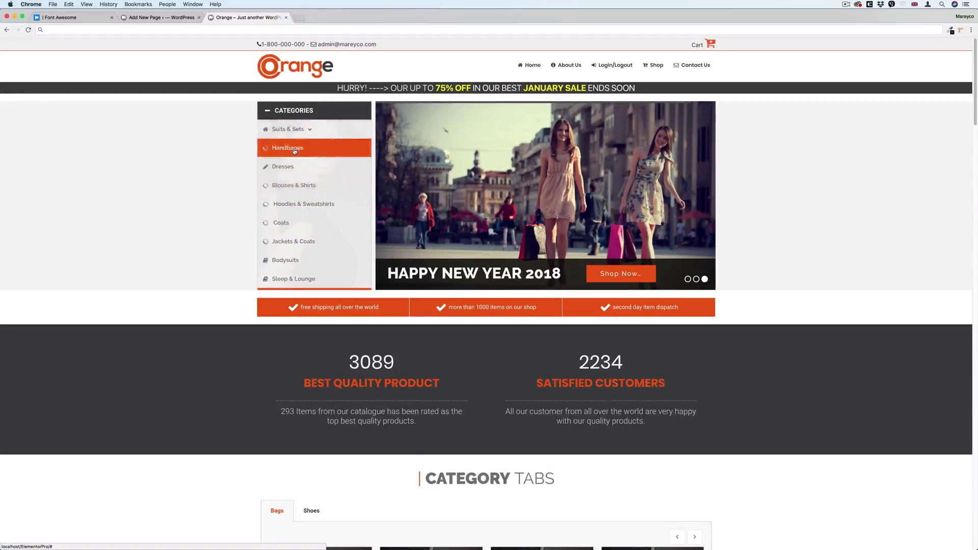
mouse_move(309, 131)
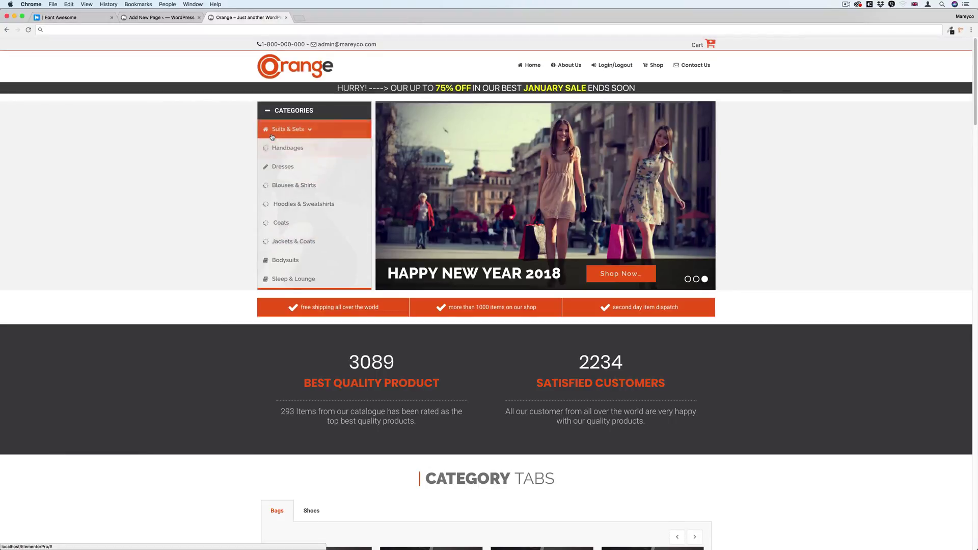
mouse_move(269, 123)
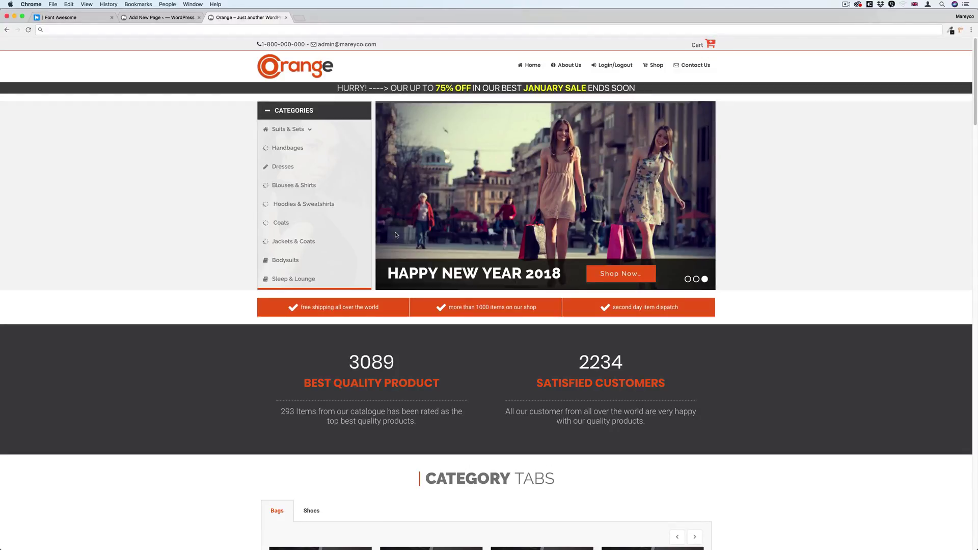
- In WordPress, publish a new page titled "Woocommerce Page" and open it for editing with Elementor
left_click(158, 18)
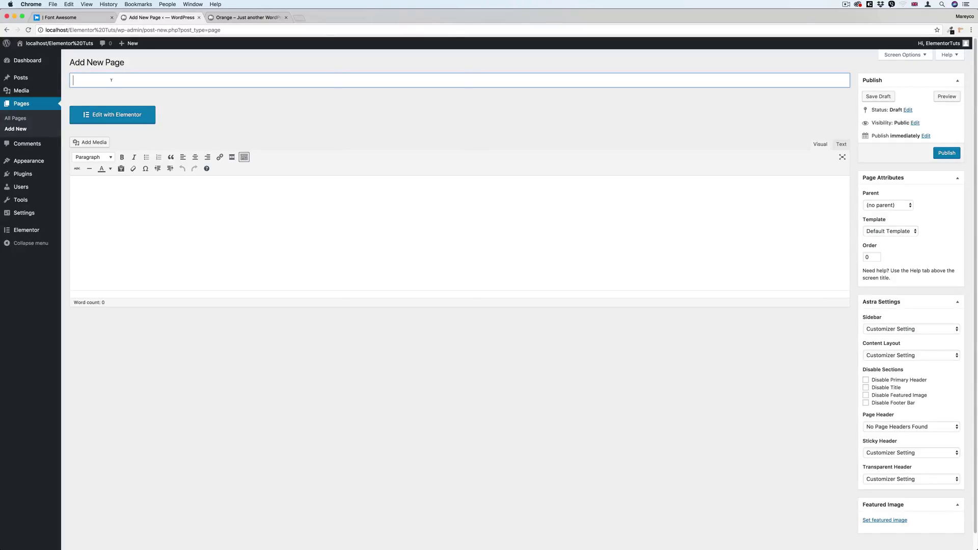
type("Woocommerce Page")
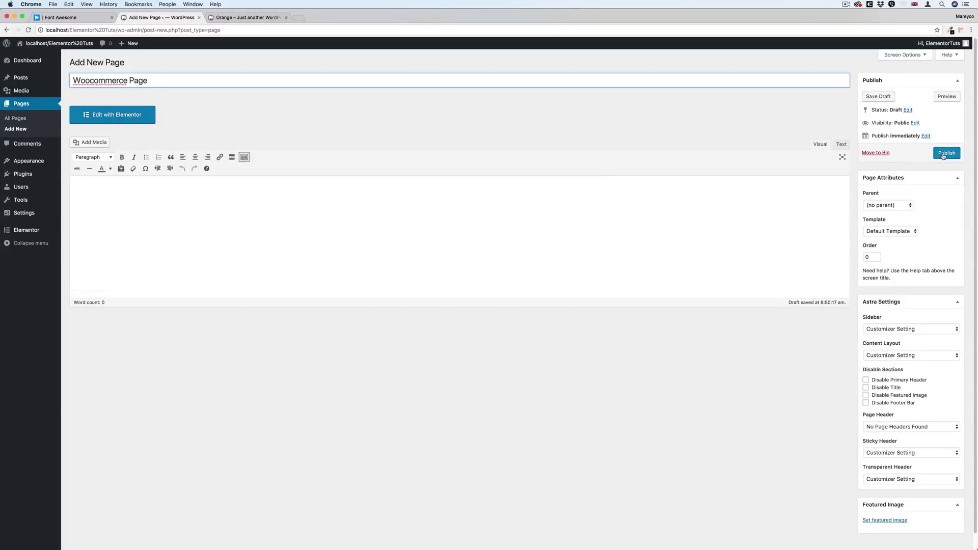
left_click(943, 154)
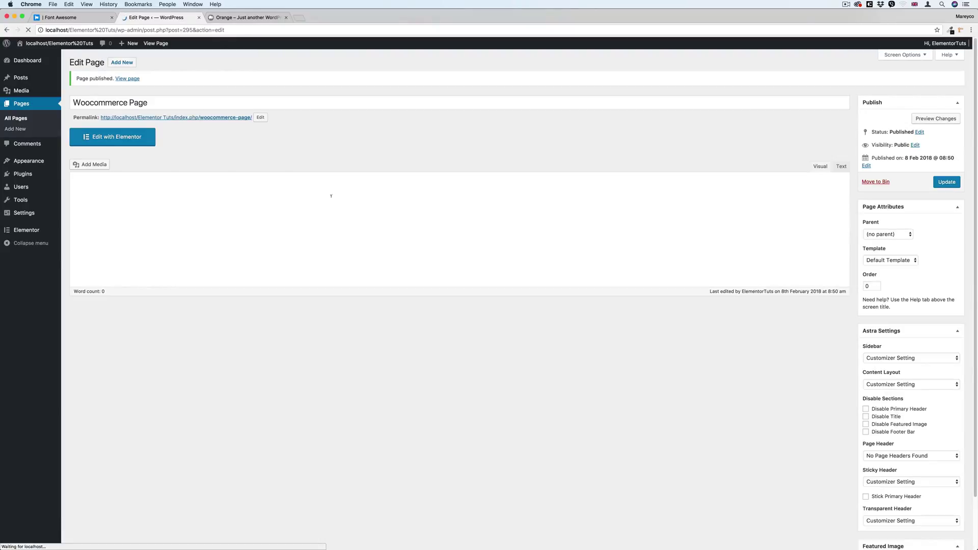
left_click(115, 139)
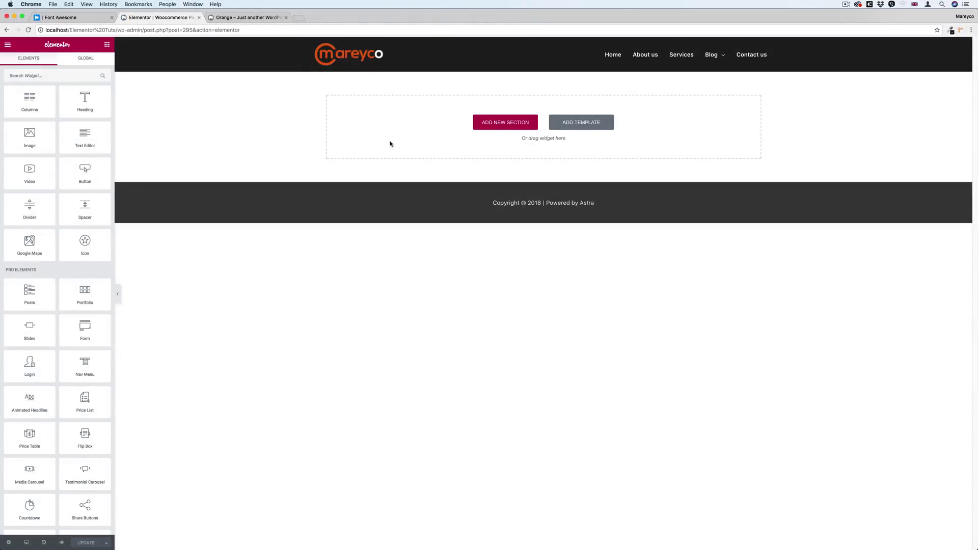
- Return to the Orange demo page and examine how its Categories menu toggles beside the banner
left_click(248, 18)
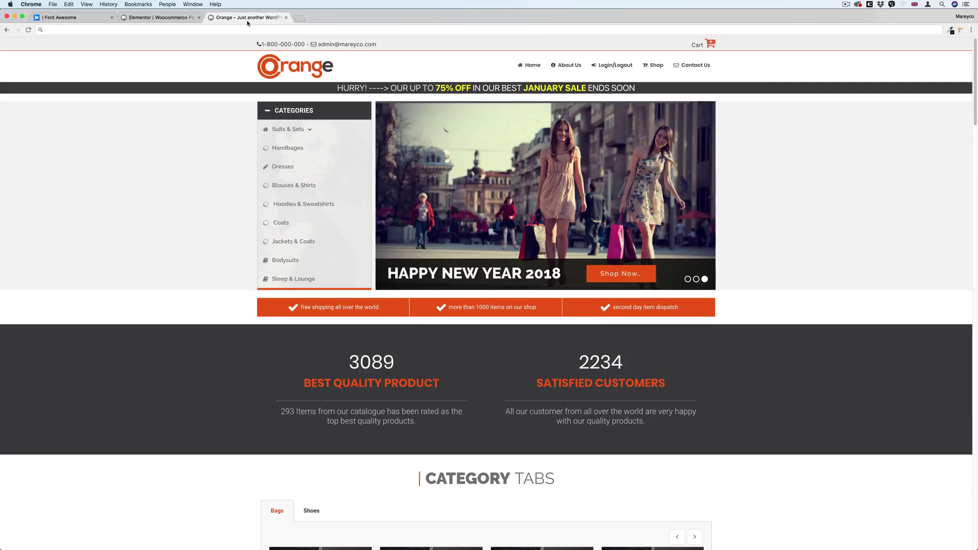
left_click(335, 110)
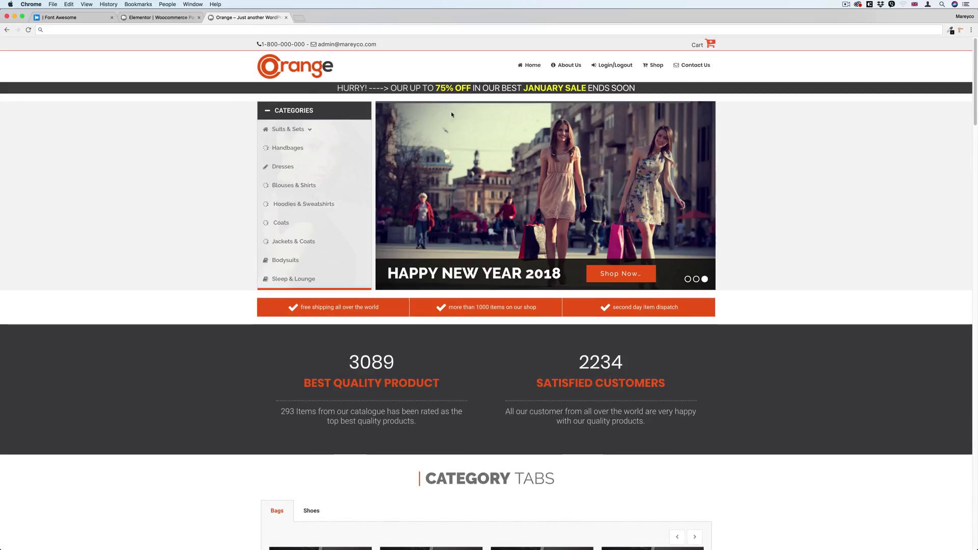
left_click(203, 19)
left_click(244, 18)
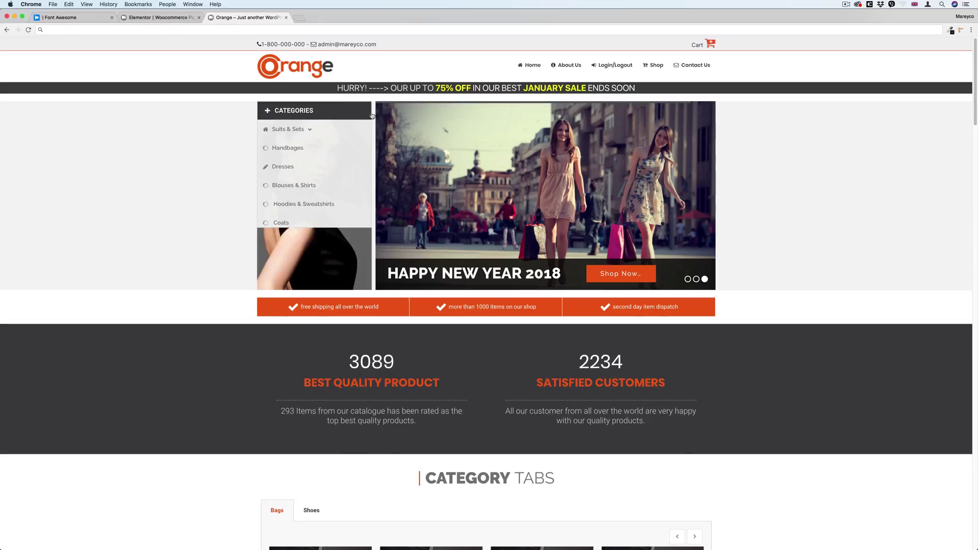
- Add a new section with two equal columns to the Woocommerce page in Elementor
left_click(158, 18)
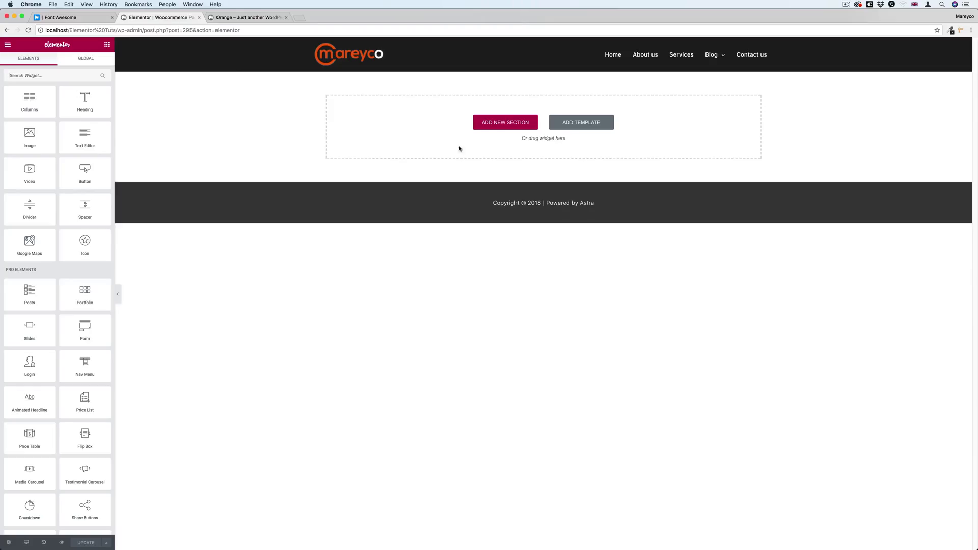
left_click(502, 121)
left_click(476, 152)
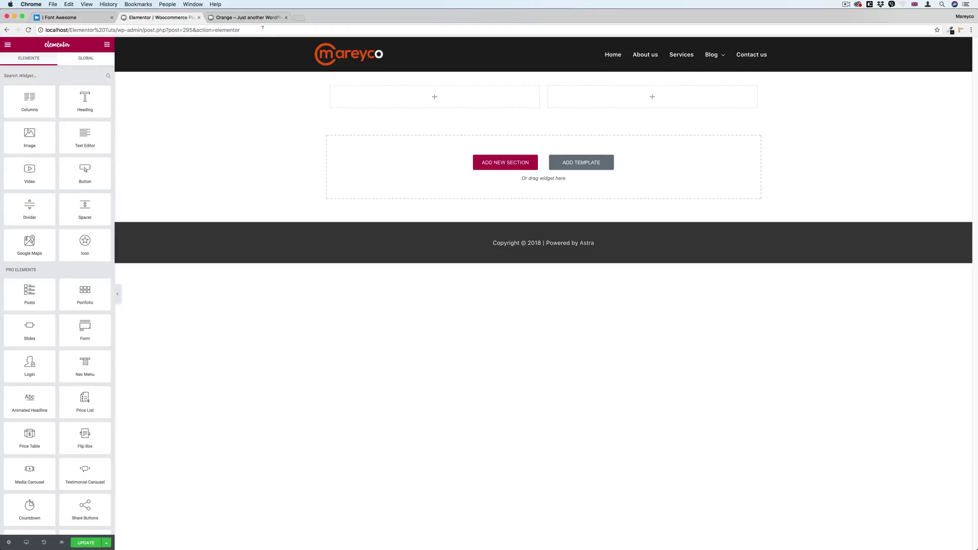
- Check the Orange demo's menu and banner layout, and narrow the new section's left column in Elementor so the right one is wider
left_click(244, 17)
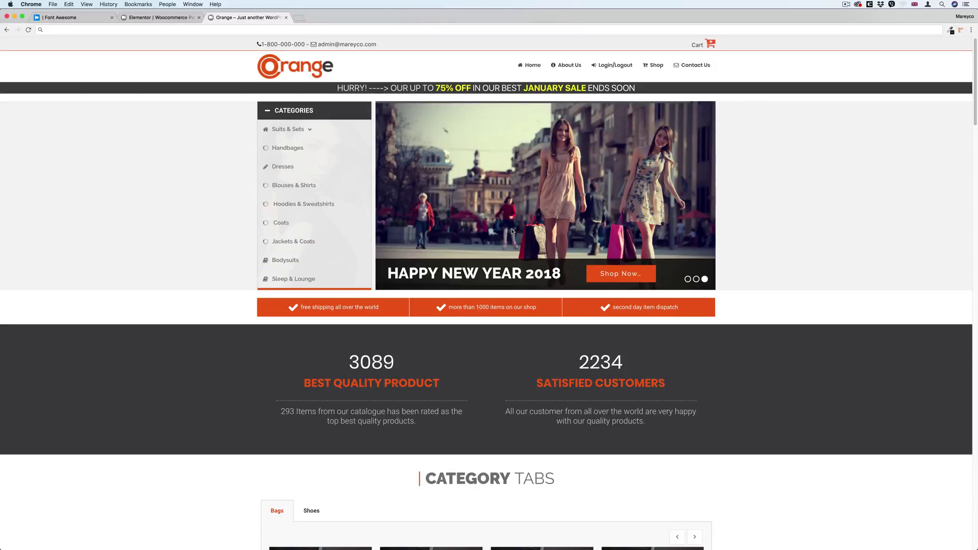
left_click(159, 17)
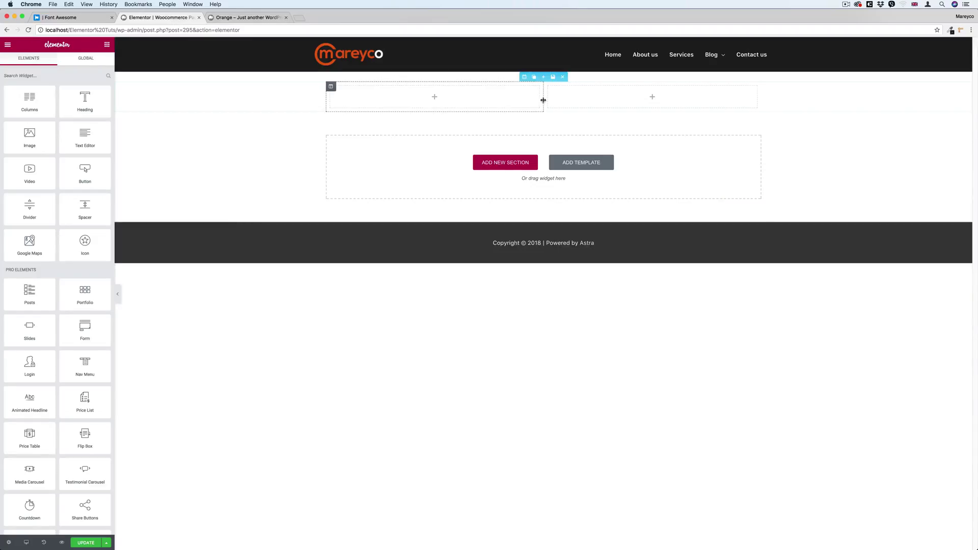
left_click_drag(545, 97, 507, 97)
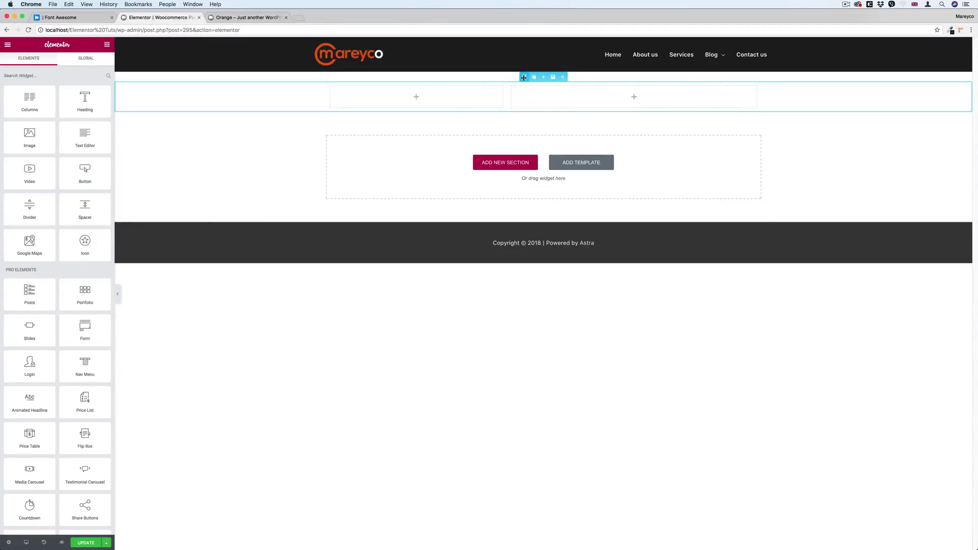
- Set the two-column section's boxed content width to 1200 and enable stretching it to the full page width
left_click(525, 77)
left_click(88, 152)
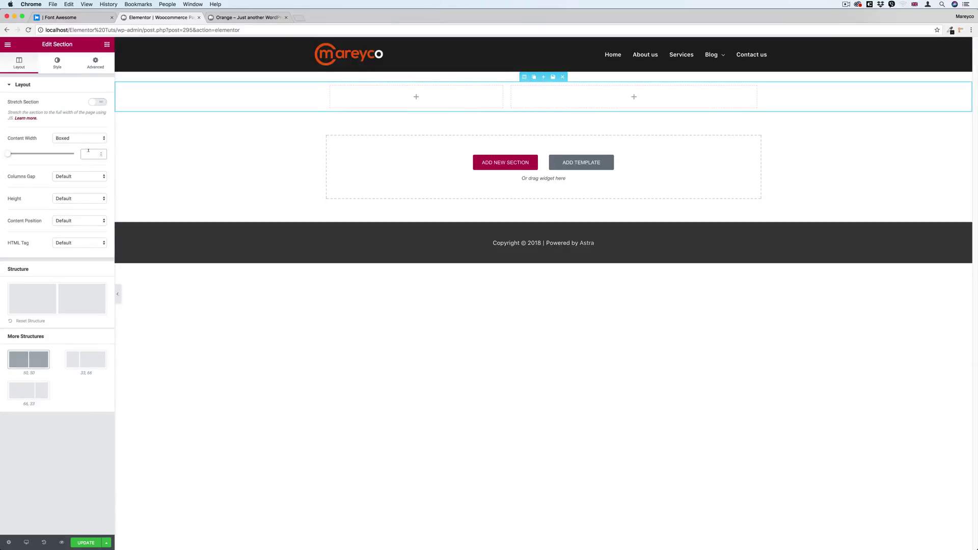
type("1200")
left_click(99, 103)
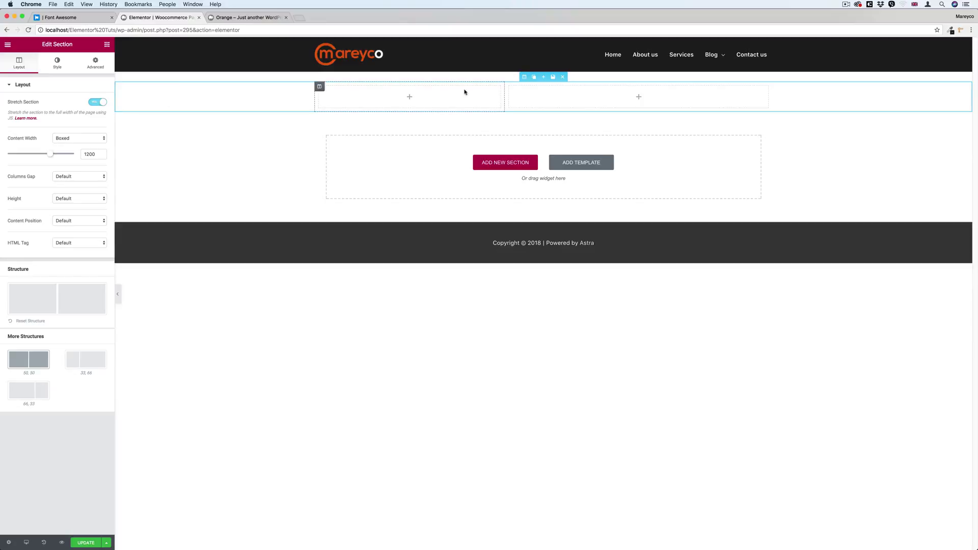
- Give the section a classic background in light grey, #f2f2f2
left_click(57, 63)
left_click(62, 127)
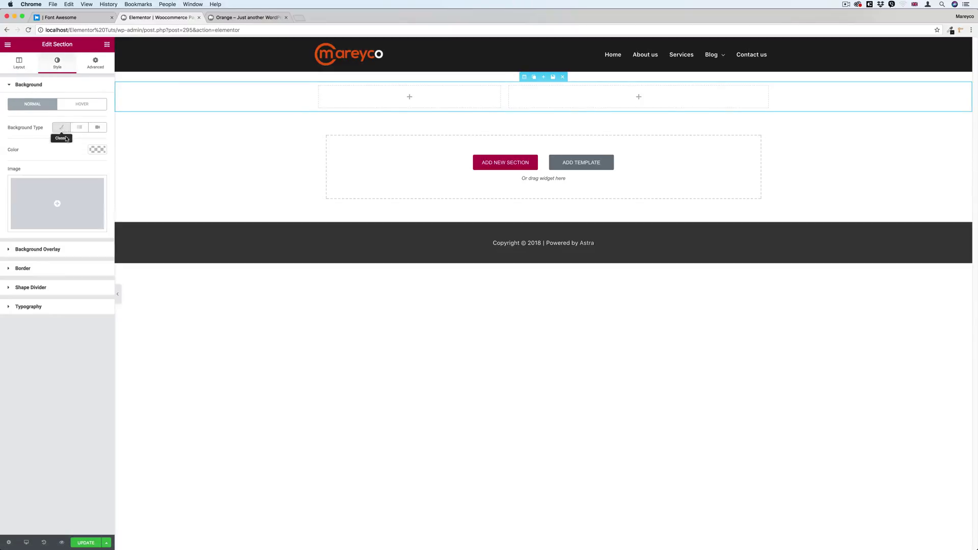
left_click(97, 151)
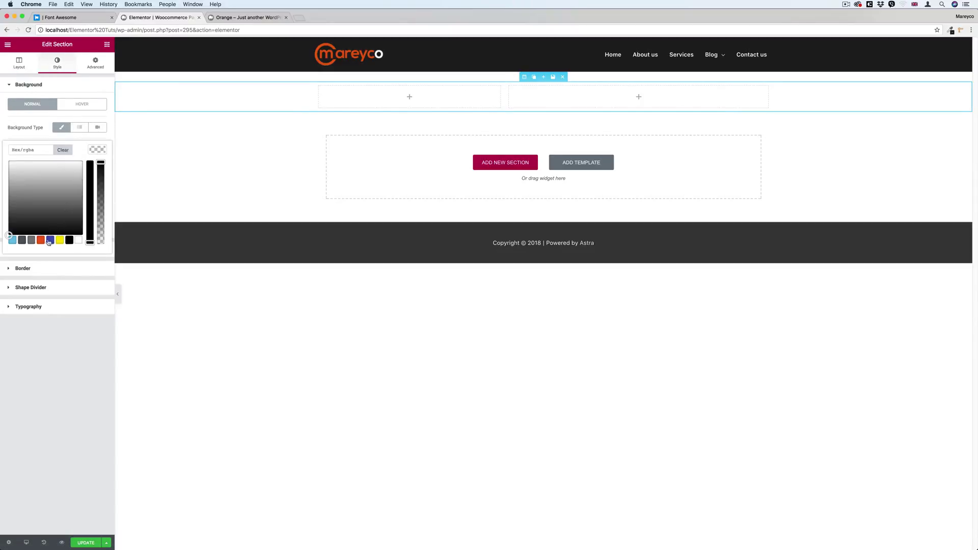
left_click(69, 240)
left_click_drag(11, 171, 6, 165)
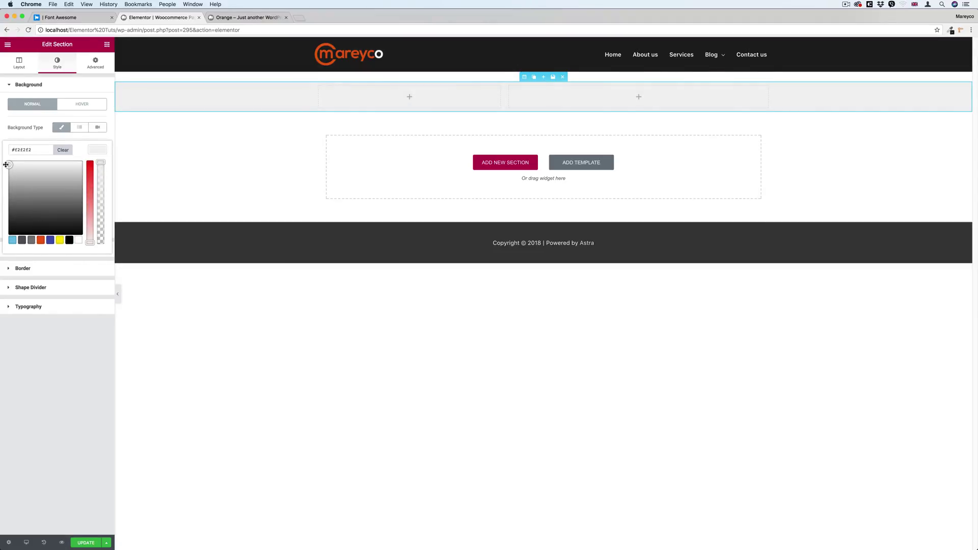
- Resize the section's columns to 25% and 75%, and set the wider column's margin and padding to 0 on all sides
left_click_drag(503, 96, 429, 92)
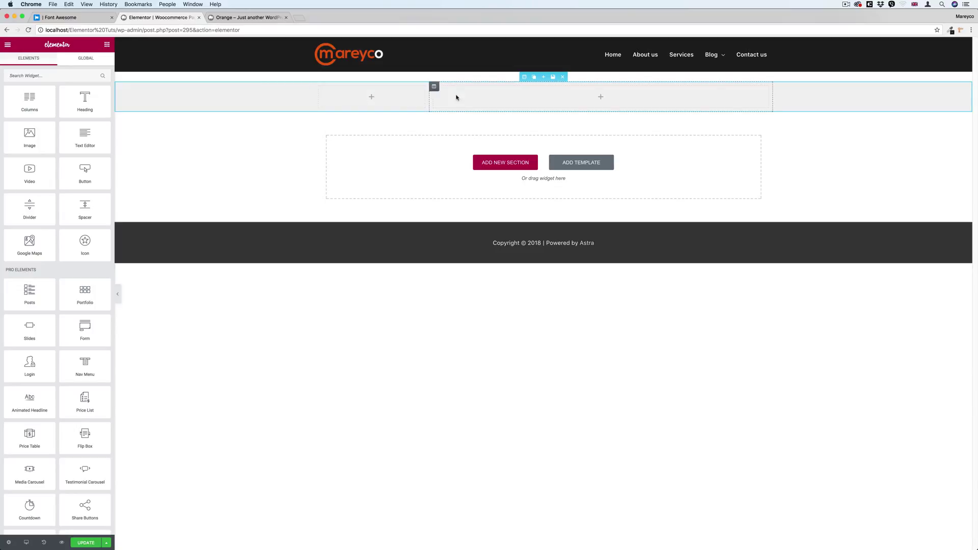
left_click(435, 87)
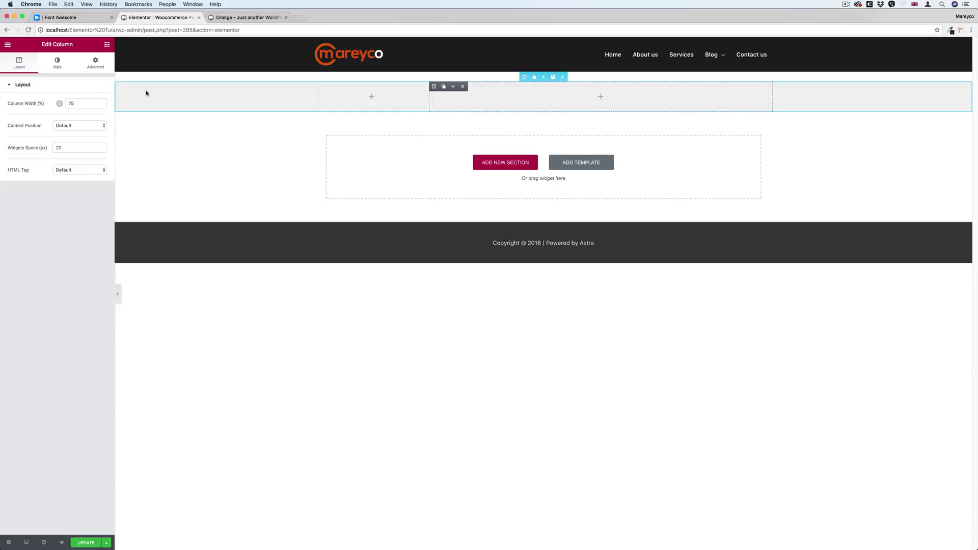
left_click(95, 63)
left_click(102, 154)
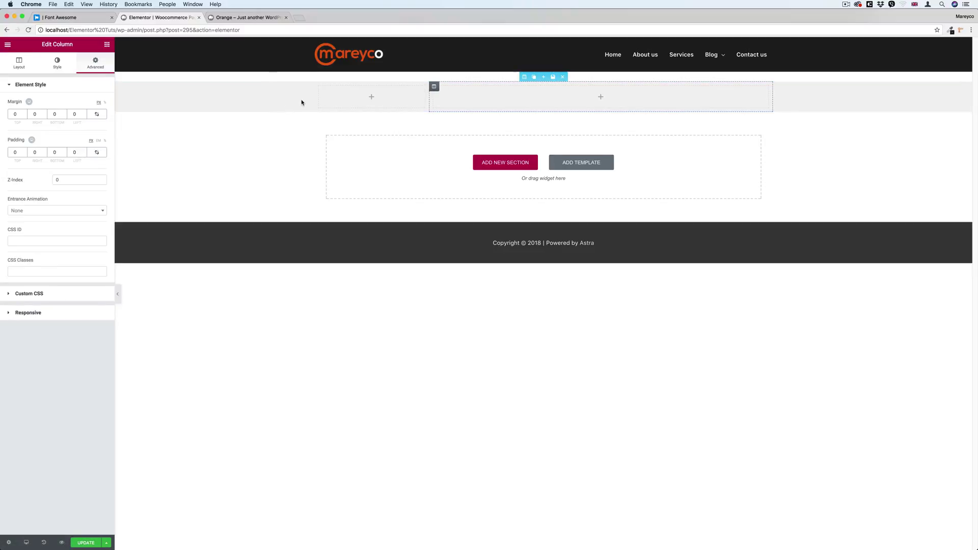
left_click(321, 87)
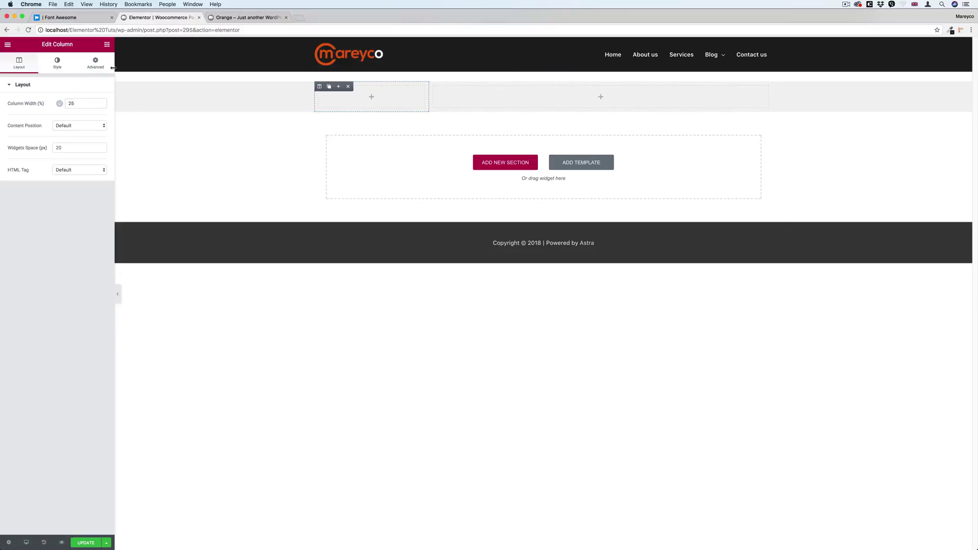
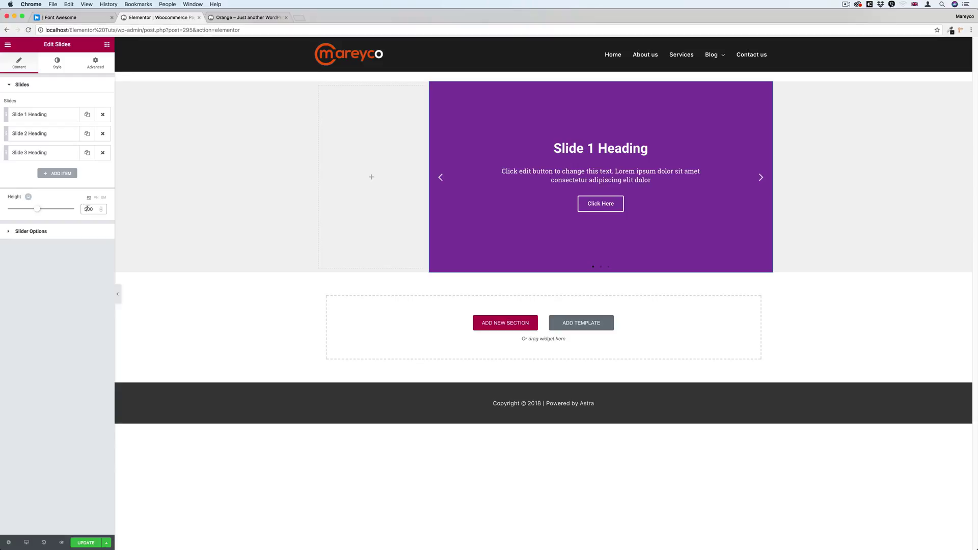
- Remove the third slide from the Slides widget and give slide 1 the black-and-white martial artist image as its background
left_click(102, 153)
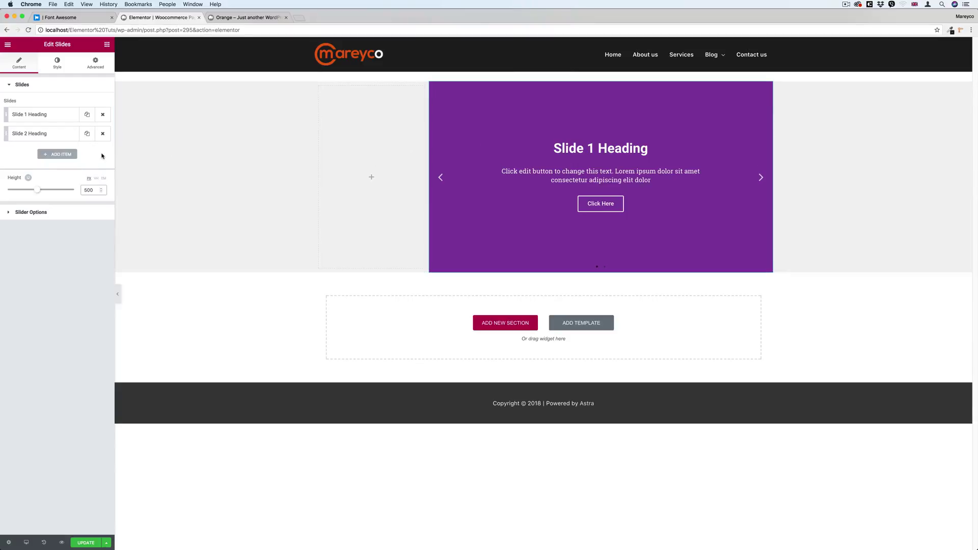
left_click(51, 119)
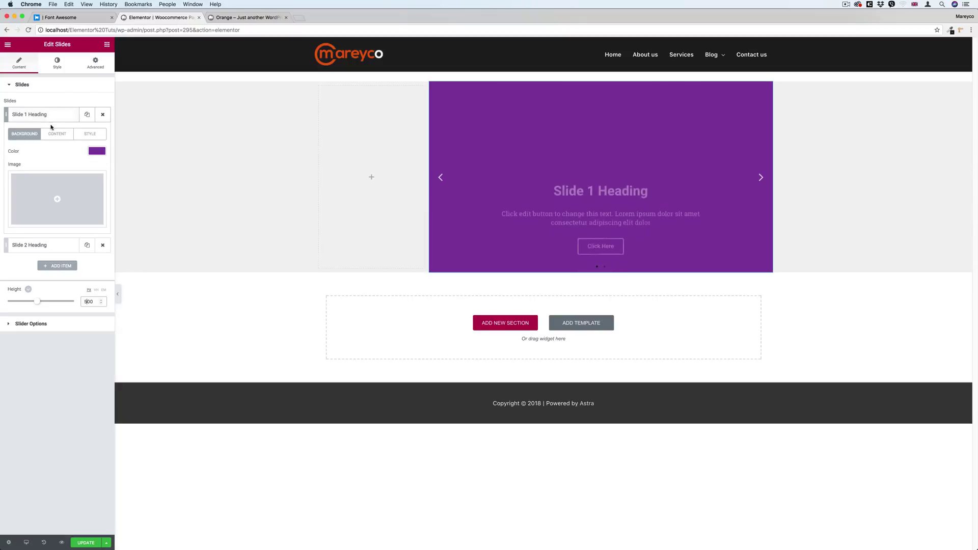
left_click(58, 192)
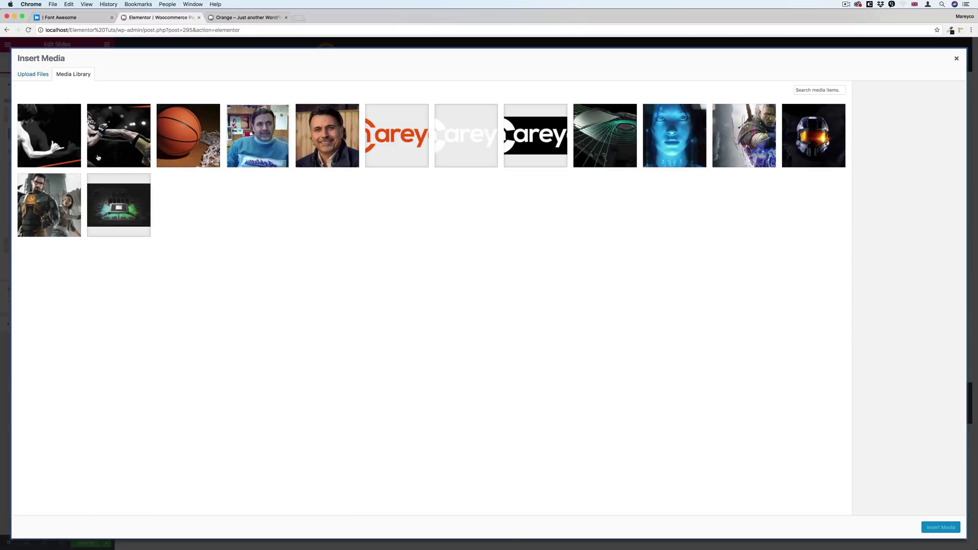
left_click(53, 139)
left_click(933, 530)
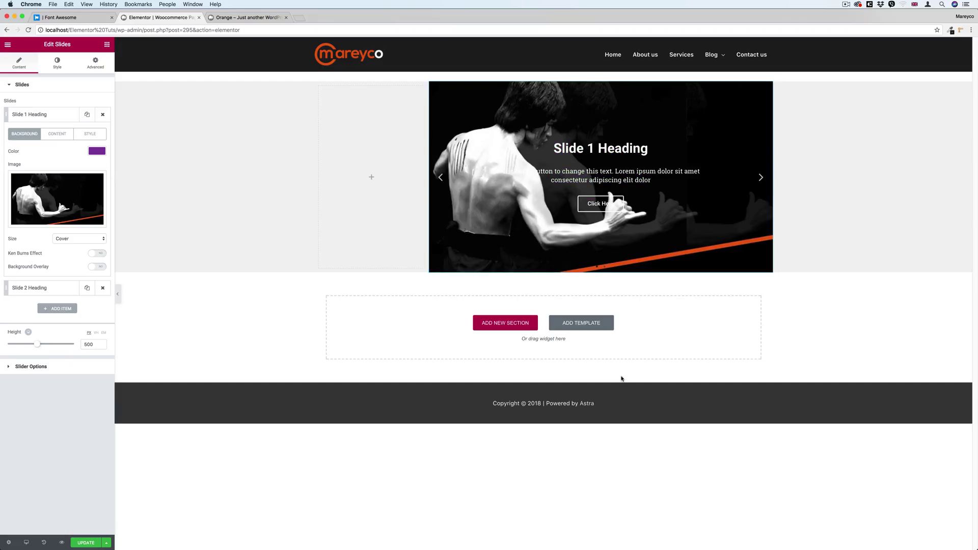
- Clear slide 1's heading, description and button text so that only its image remains
left_click(58, 136)
left_click_drag(51, 160, 2, 162)
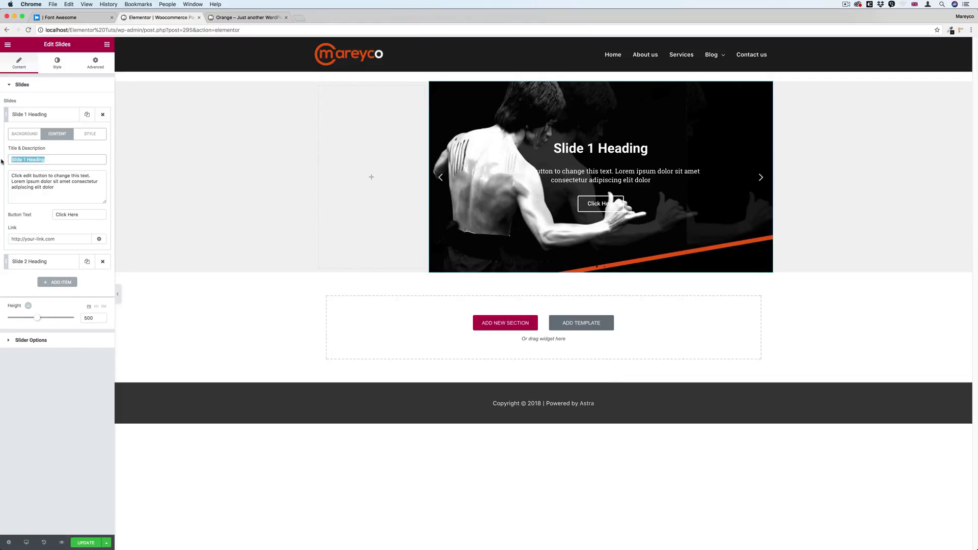
key("BackSpace")
left_click_drag(57, 188, 1, 167)
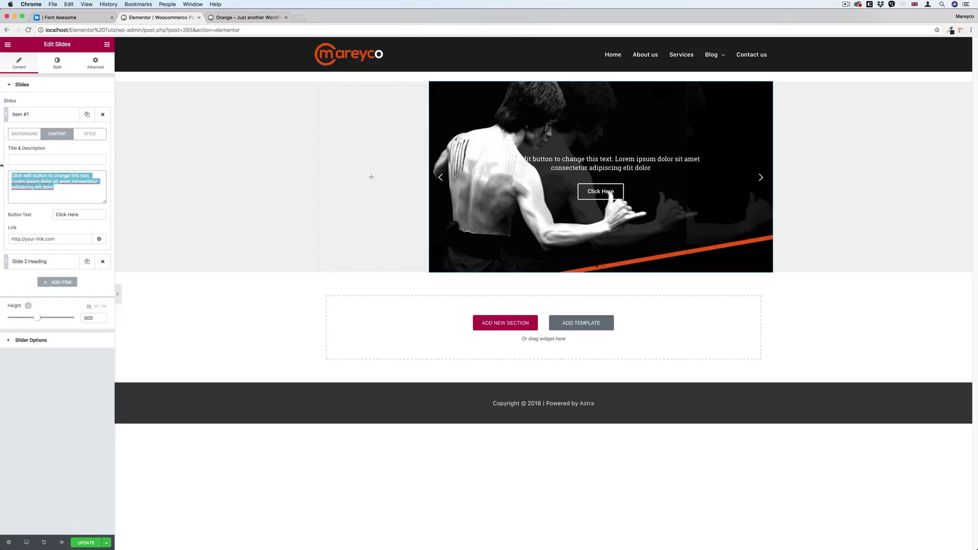
key("BackSpace")
left_click_drag(99, 215, 3, 209)
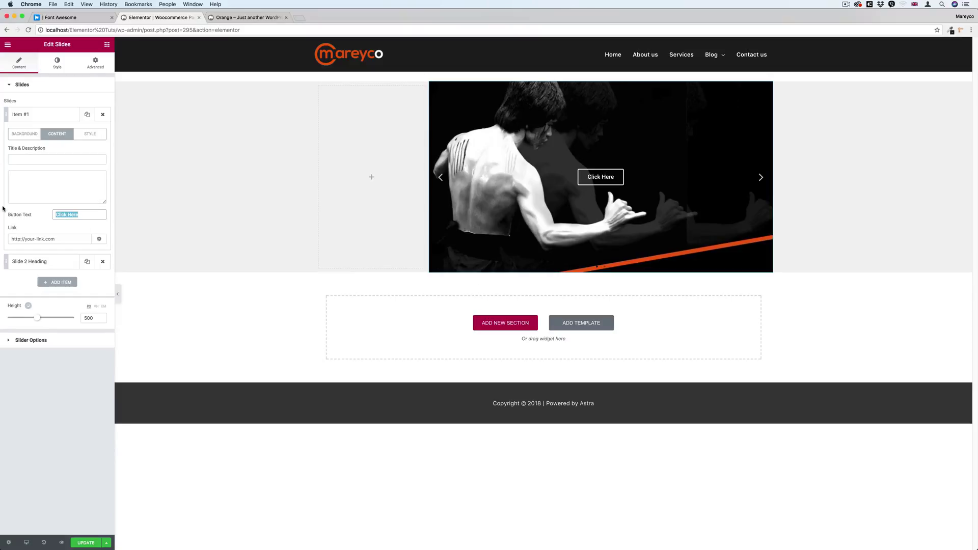
key("BackSpace")
left_click(53, 120)
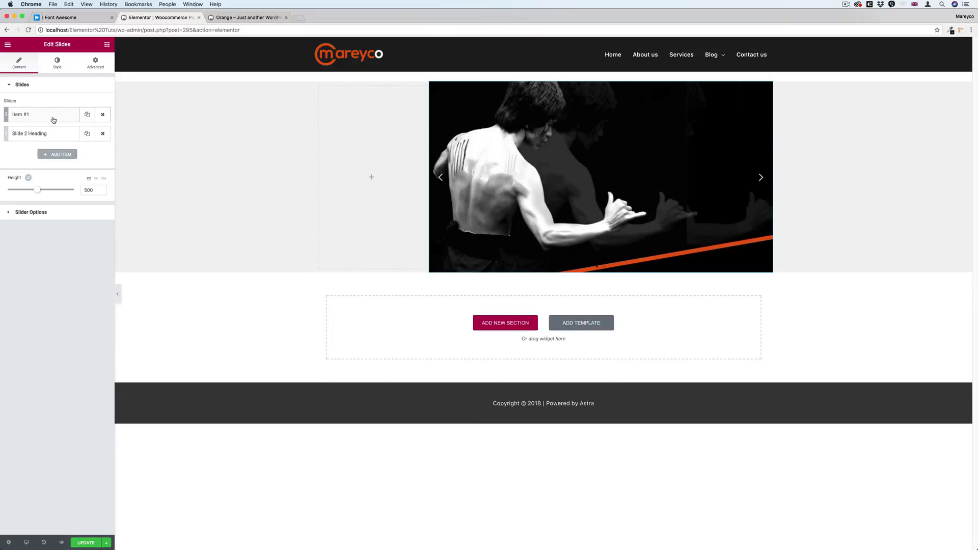
- Set the background image of slide 2 to 002.jpg from the media library
left_click(53, 134)
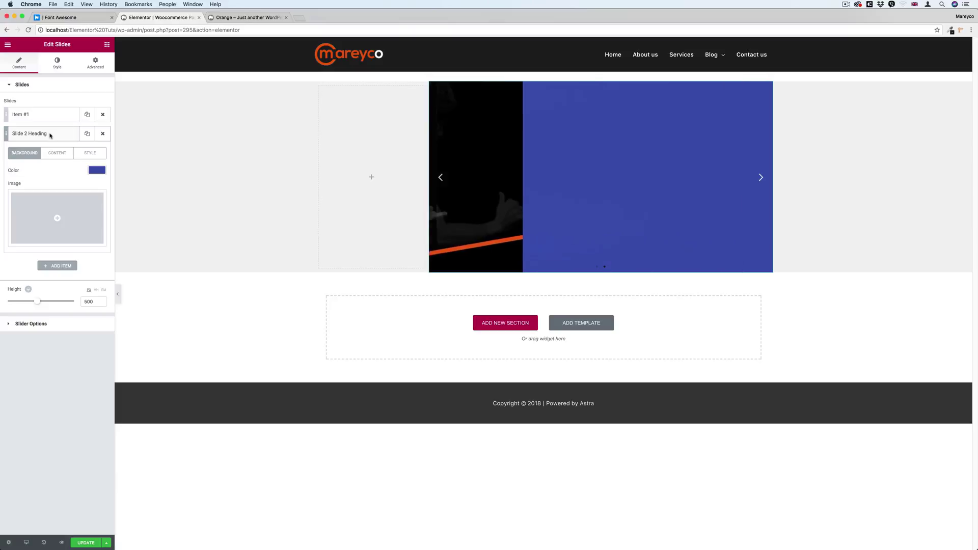
left_click(67, 210)
left_click(105, 133)
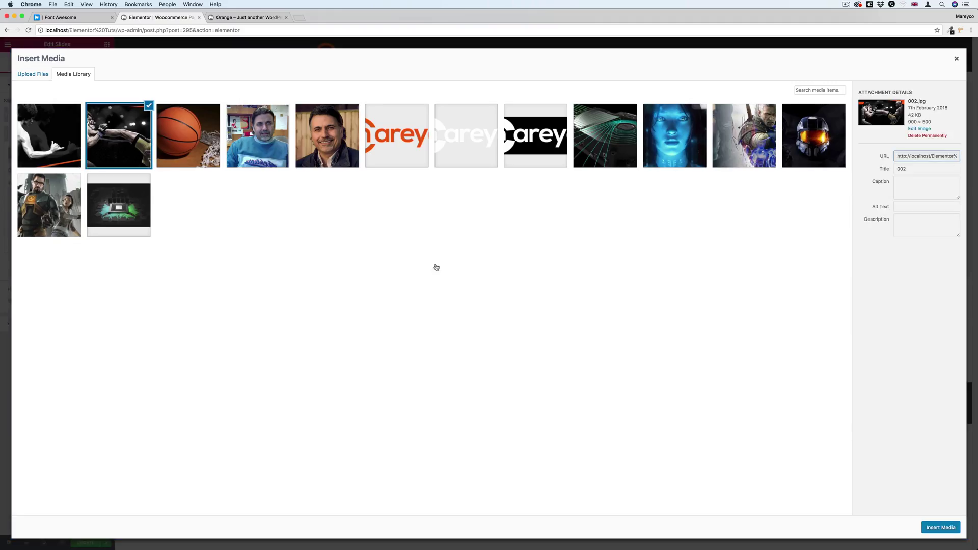
left_click(939, 528)
- Clear slide 2's heading, description and button text
left_click(57, 153)
left_click_drag(48, 178, 9, 176)
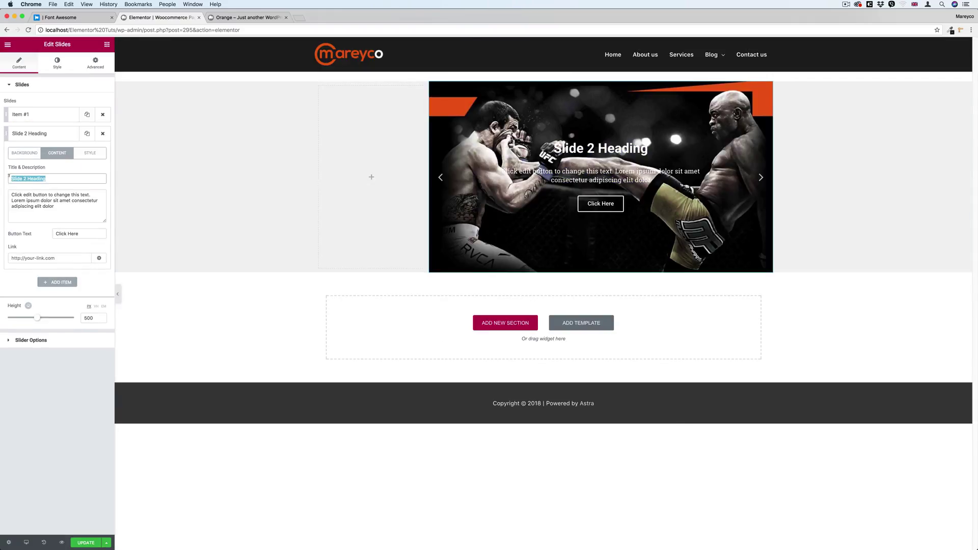
key("BackSpace")
left_click_drag(54, 212, 6, 195)
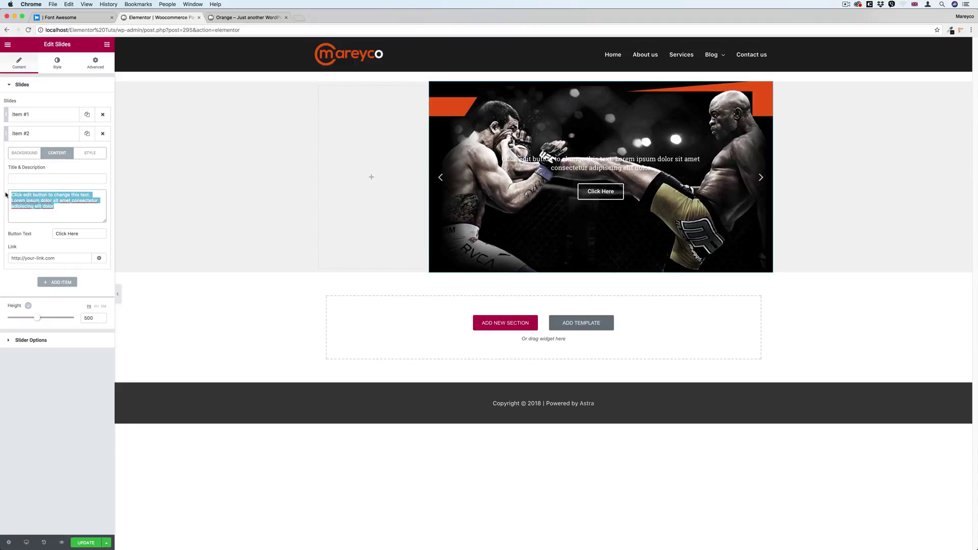
key("BackSpace")
left_click_drag(83, 233, 46, 233)
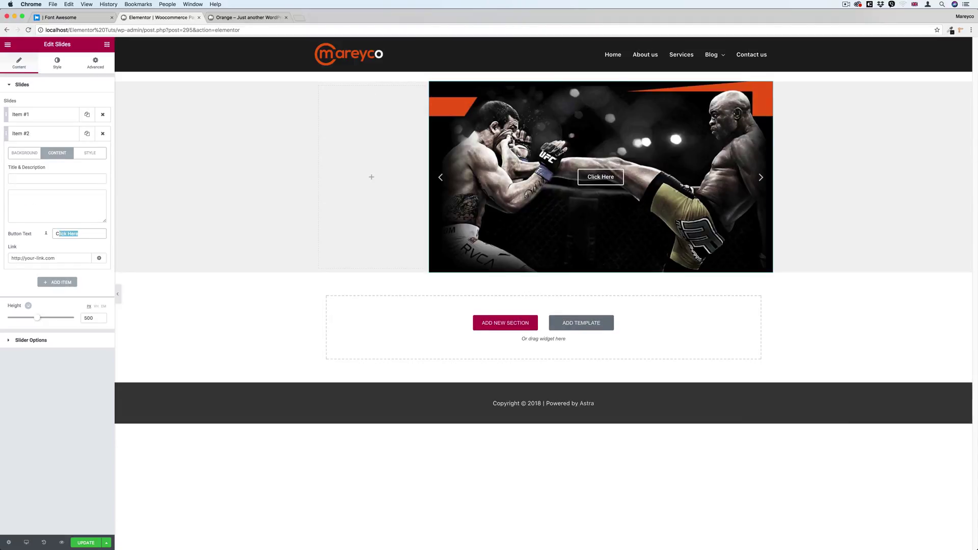
key("BackSpace")
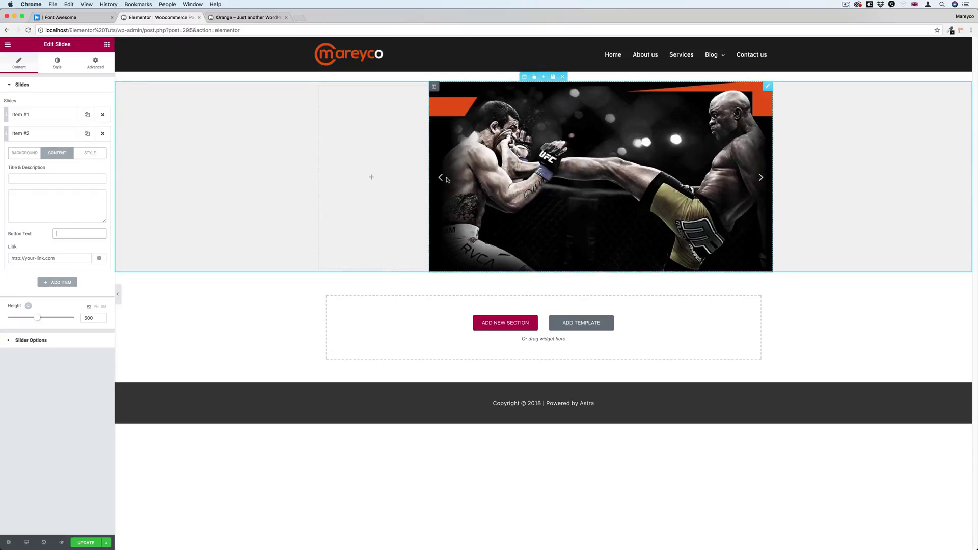
- Change the slider's navigation option to Dots only
left_click(41, 85)
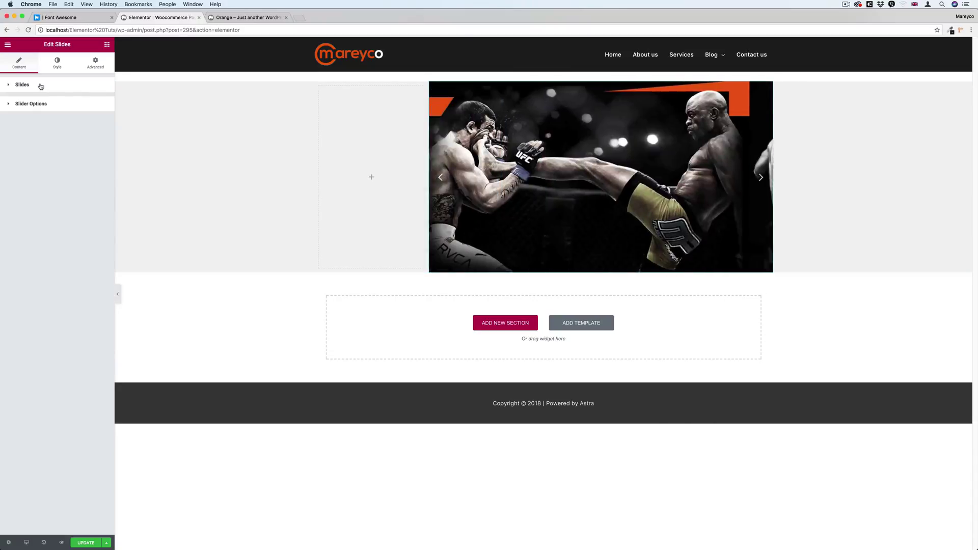
left_click(51, 106)
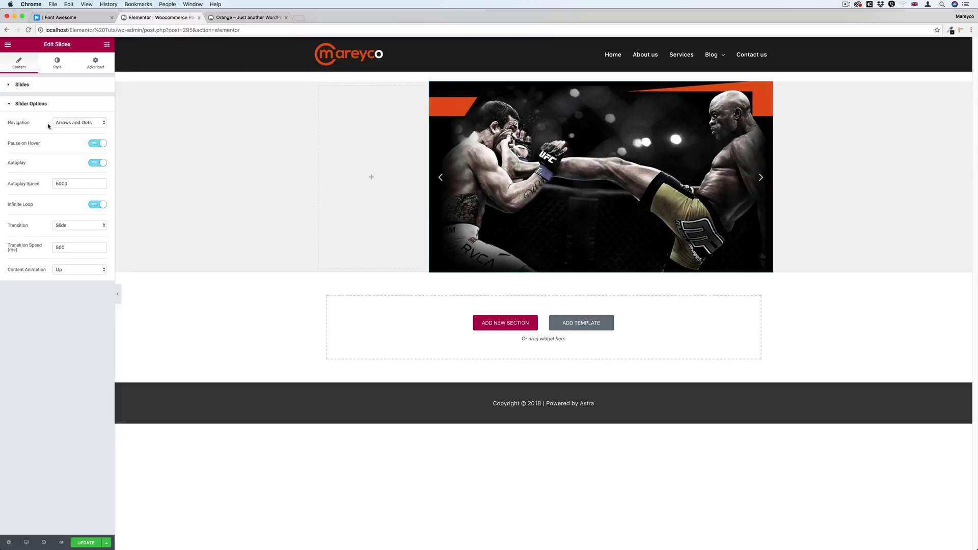
left_click(76, 123)
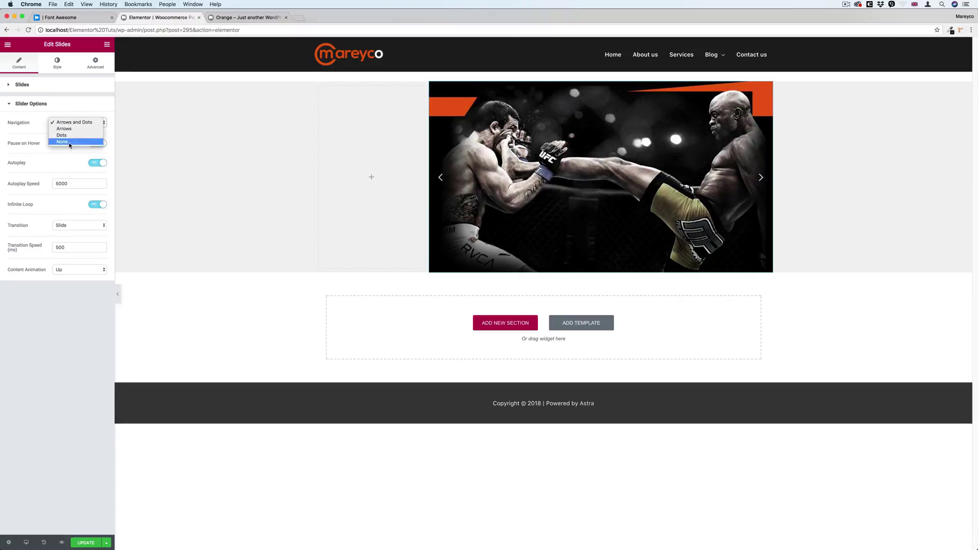
left_click(69, 142)
left_click(69, 122)
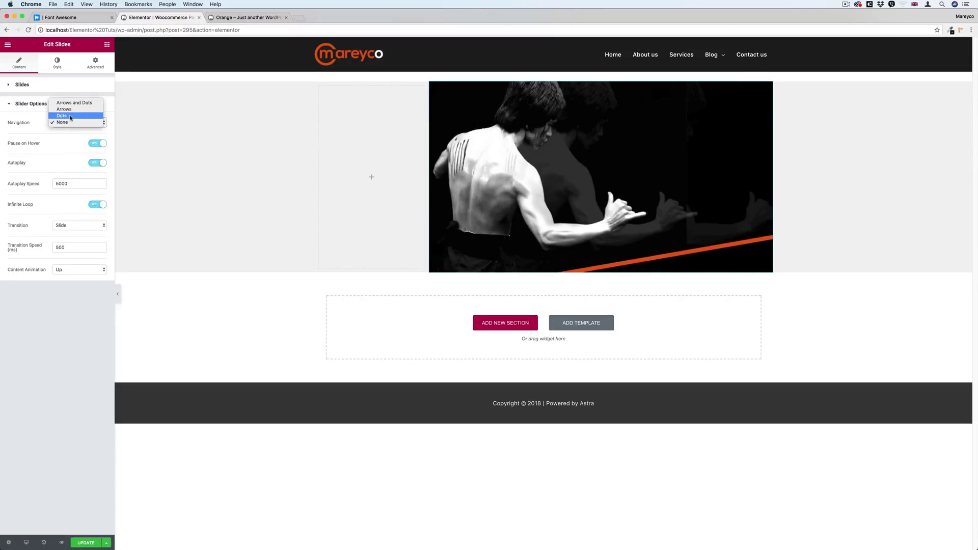
left_click(71, 116)
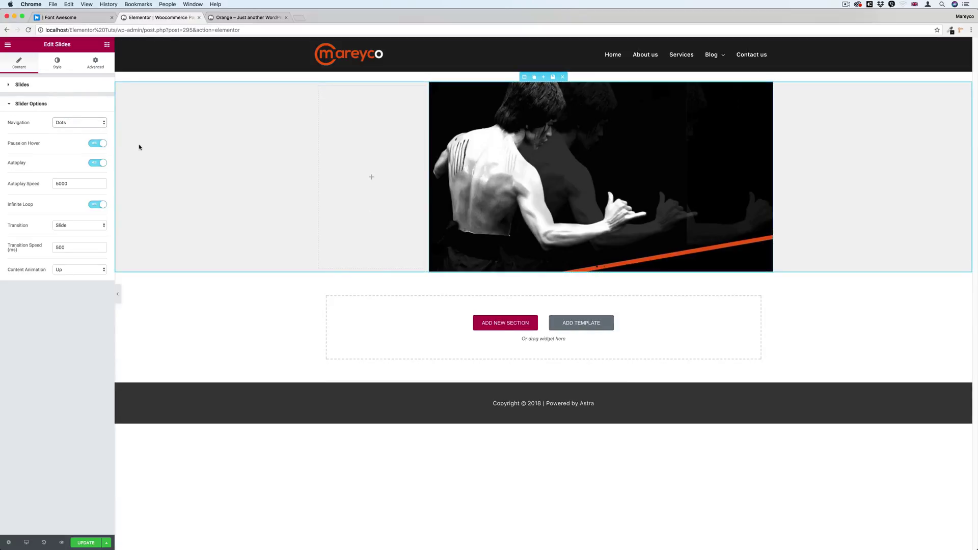
- Style the slider's navigation dots white at size 14, and test them by switching between the two slides
left_click(57, 65)
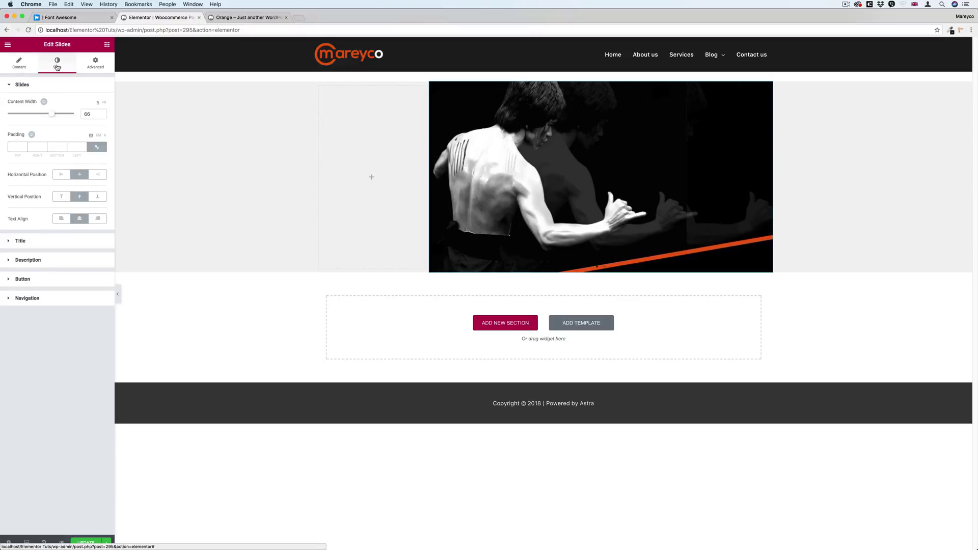
left_click(50, 298)
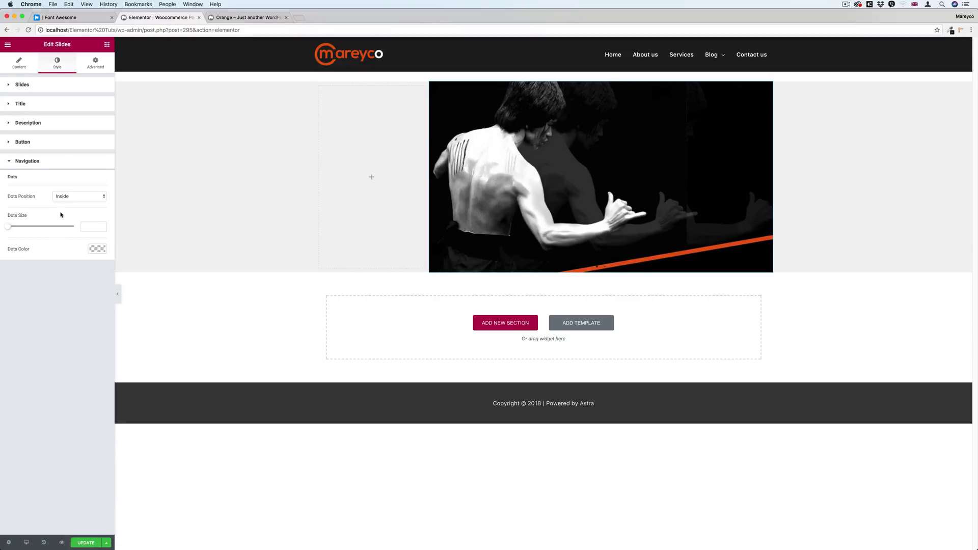
left_click(73, 197)
left_click(73, 197)
left_click(89, 251)
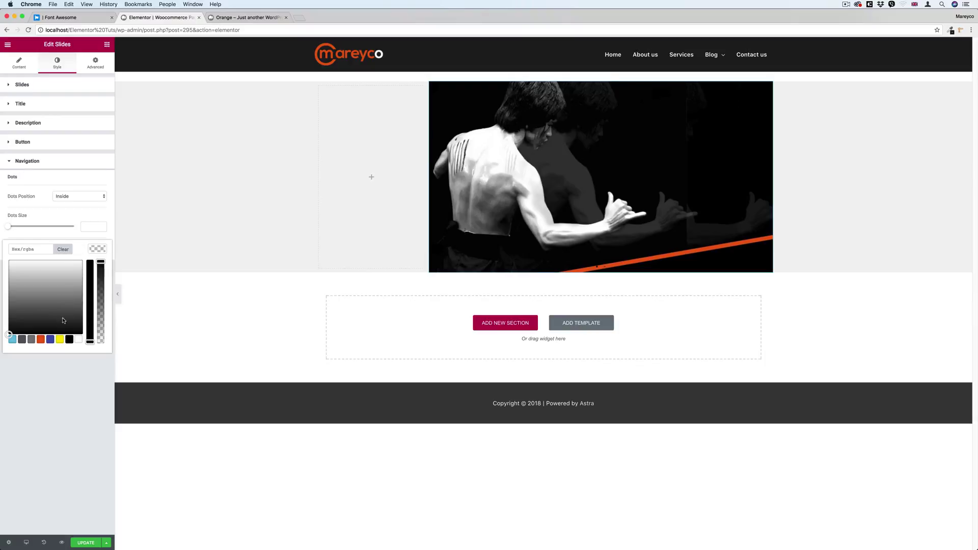
left_click(77, 340)
left_click(40, 236)
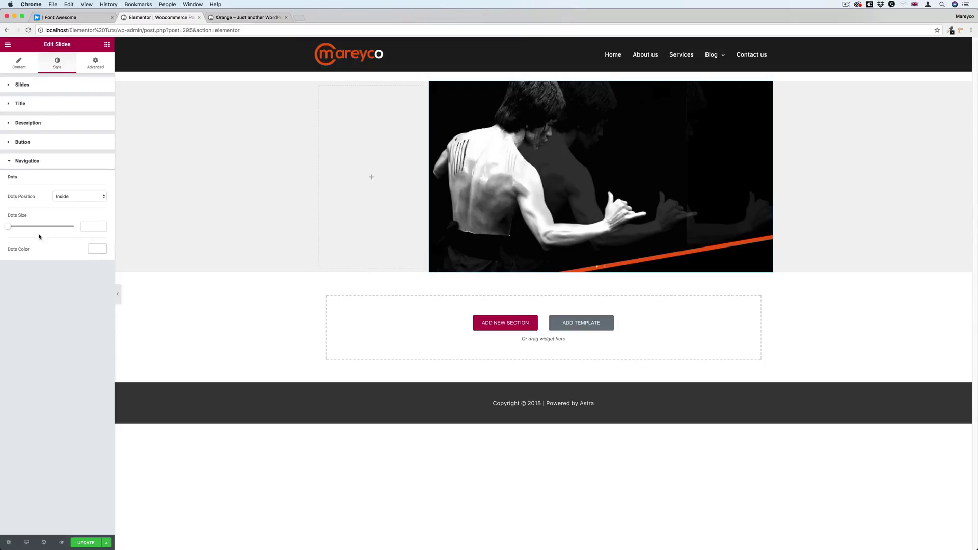
left_click_drag(10, 228, 68, 228)
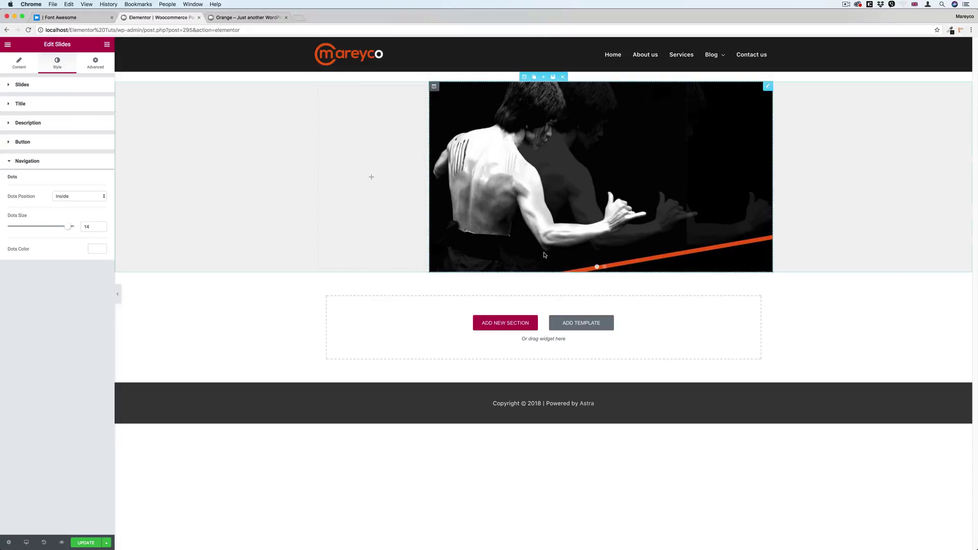
left_click(606, 266)
left_click(598, 267)
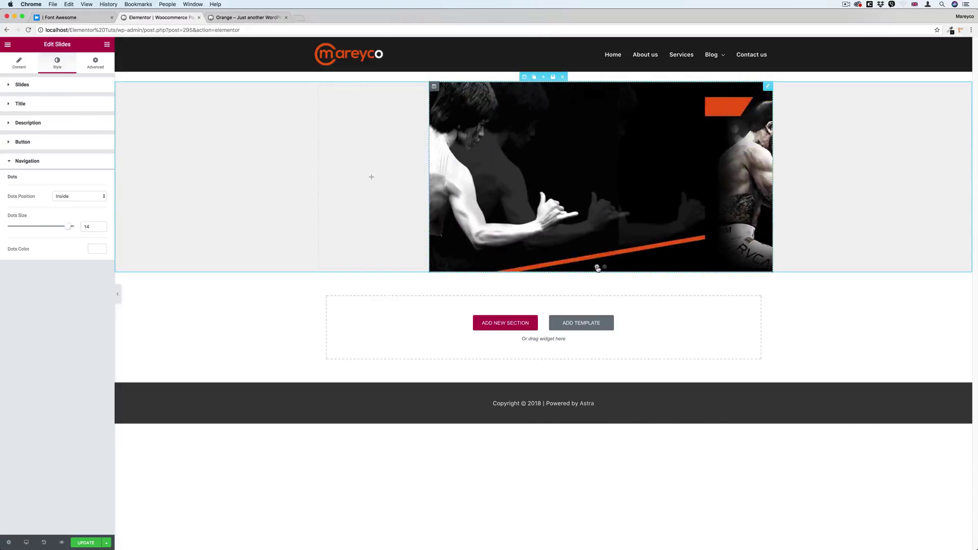
- Check both slides using the navigation dots, set the slider section's columns gap to No Gap, and save the page
left_click(604, 267)
left_click(597, 266)
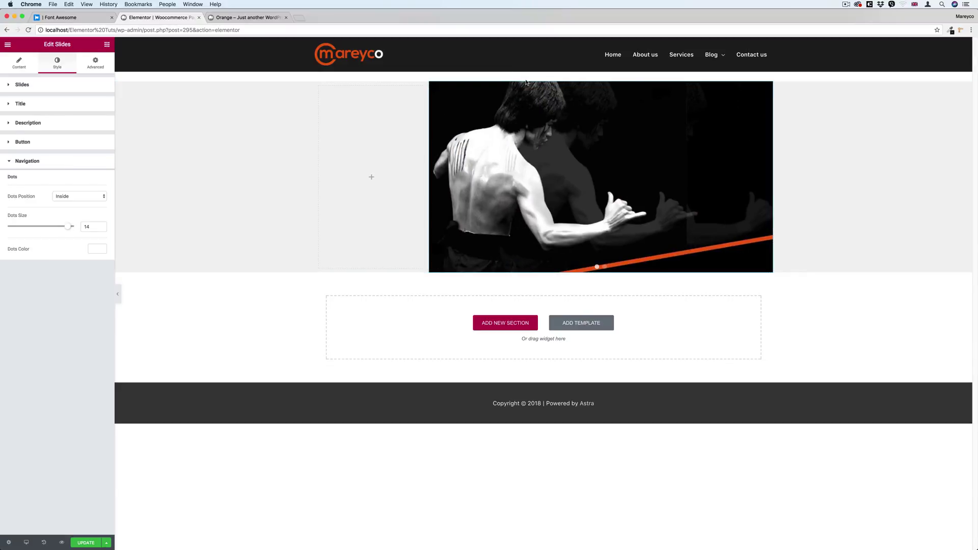
left_click(525, 77)
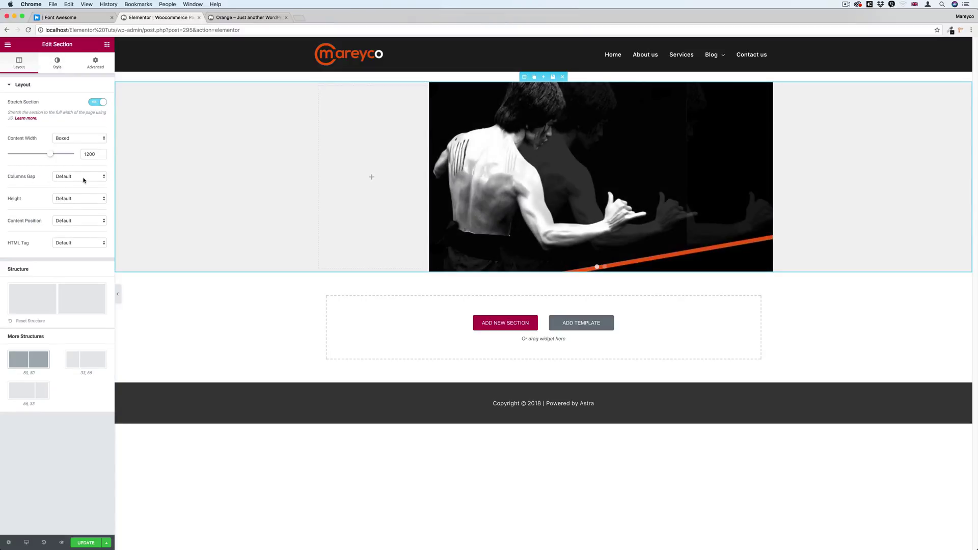
left_click(84, 179)
left_click(74, 183)
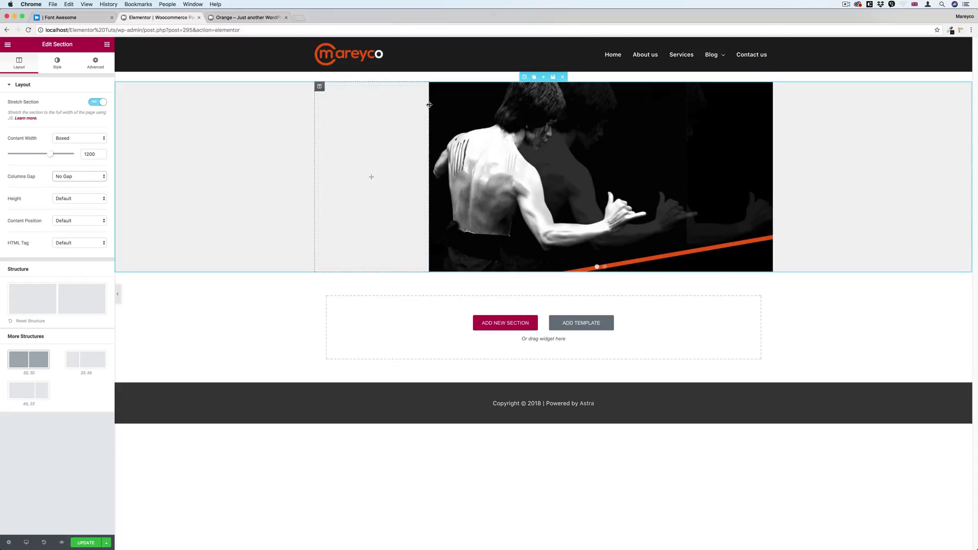
left_click(83, 544)
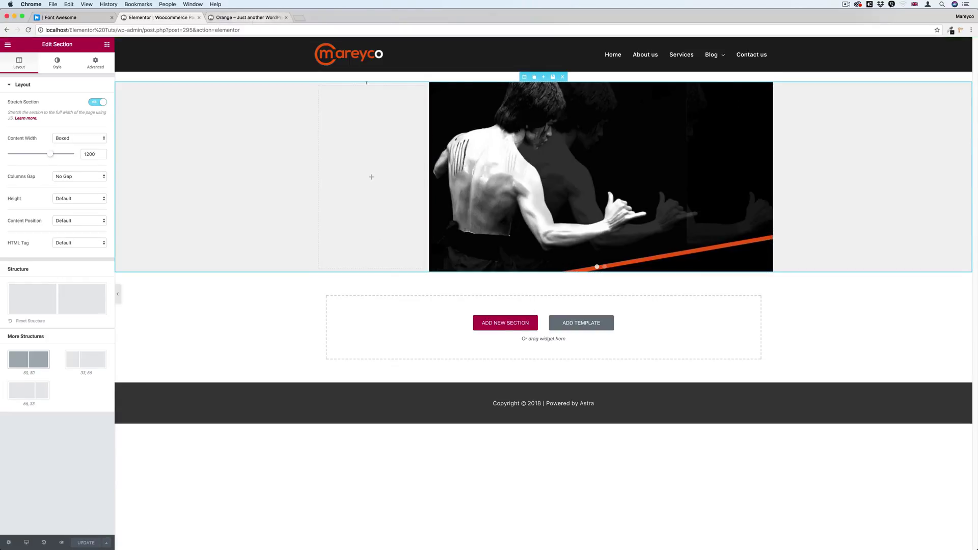
- Check the slide change once more, and examine the Orange demo's column image by toggling its categories menu
left_click(606, 267)
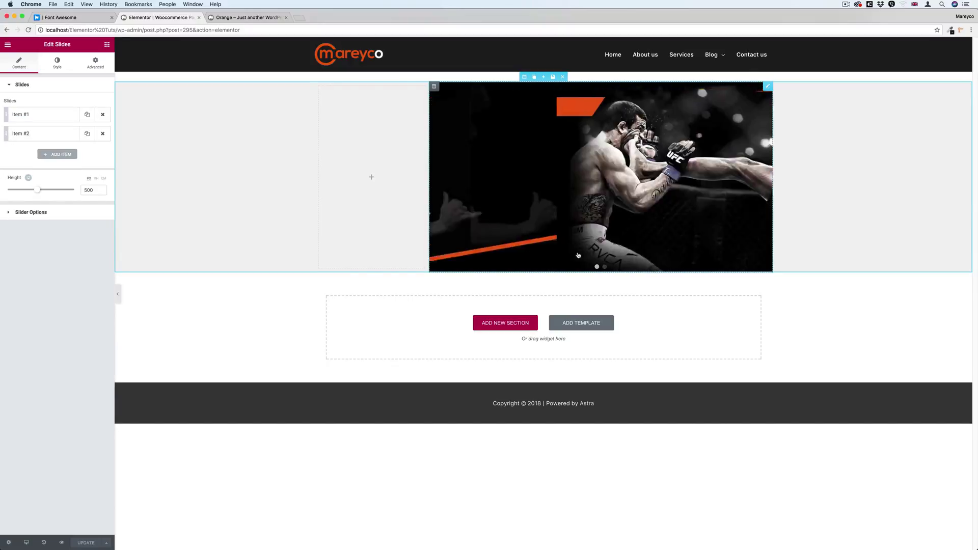
left_click(247, 17)
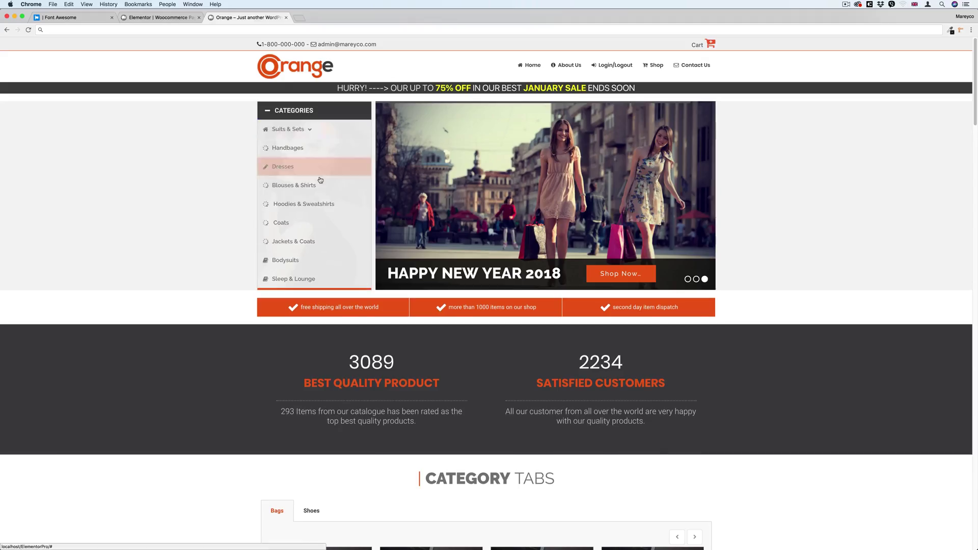
left_click(327, 115)
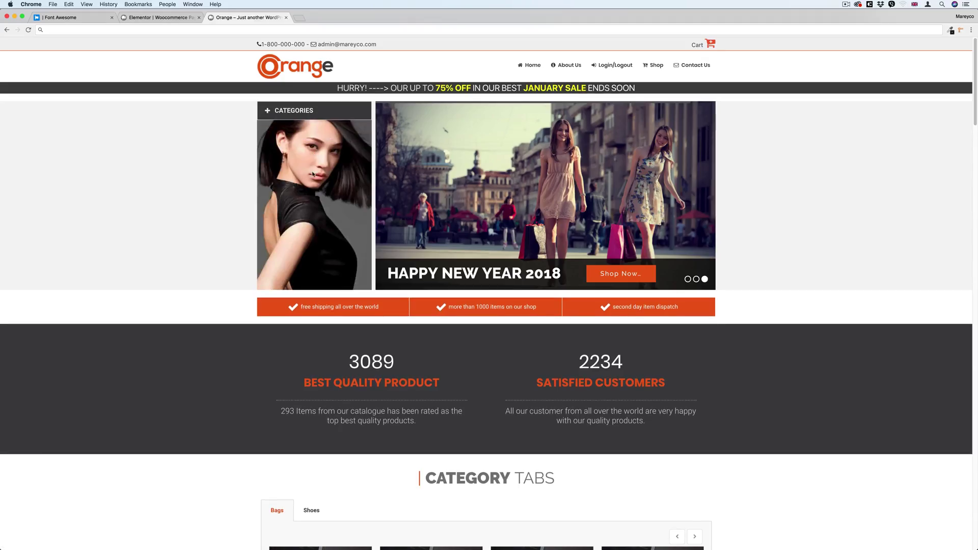
left_click(158, 17)
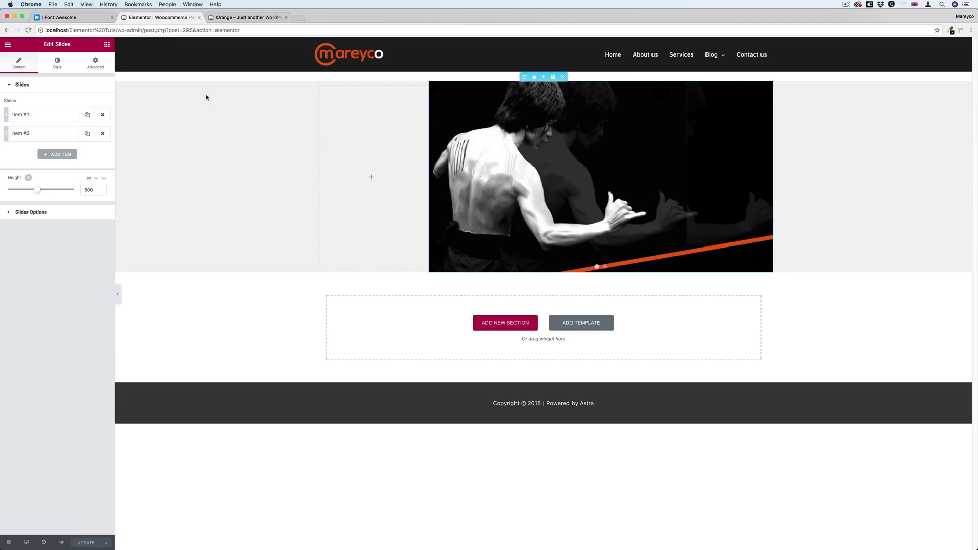
- Set the basketball photo from the media library as the background image of the empty narrow column
left_click(320, 86)
left_click(57, 63)
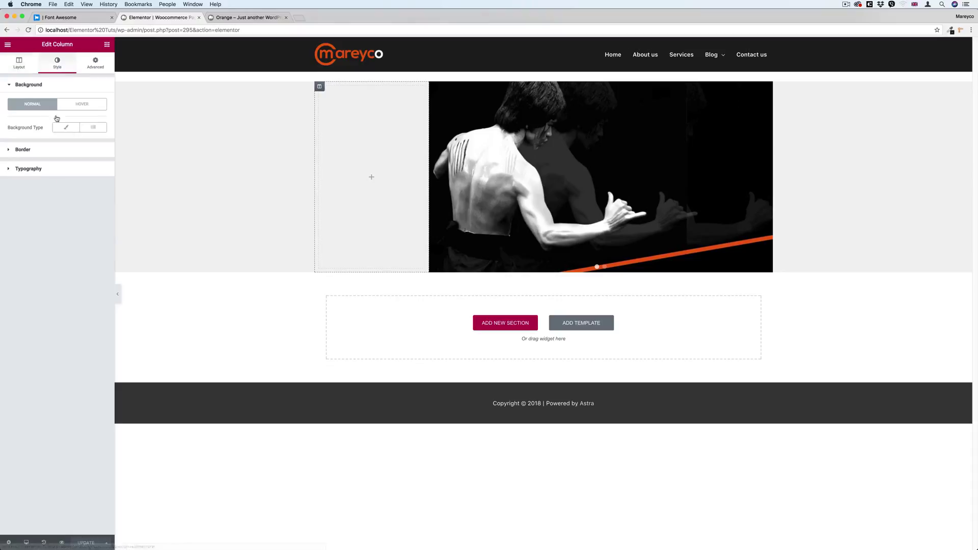
left_click(66, 128)
left_click(75, 193)
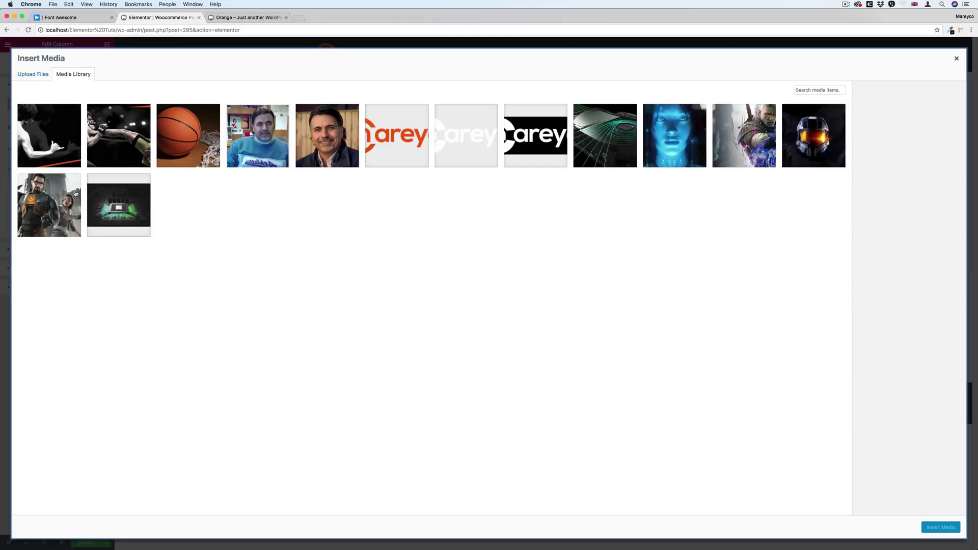
left_click(184, 133)
left_click(931, 528)
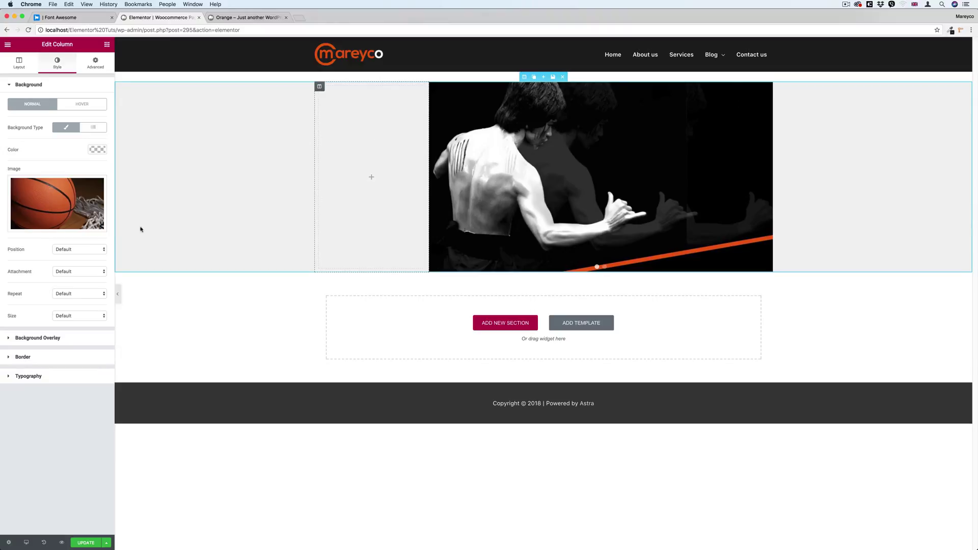
- Set the column background's position to Center Center and its size to Cover, and save the page
left_click(80, 250)
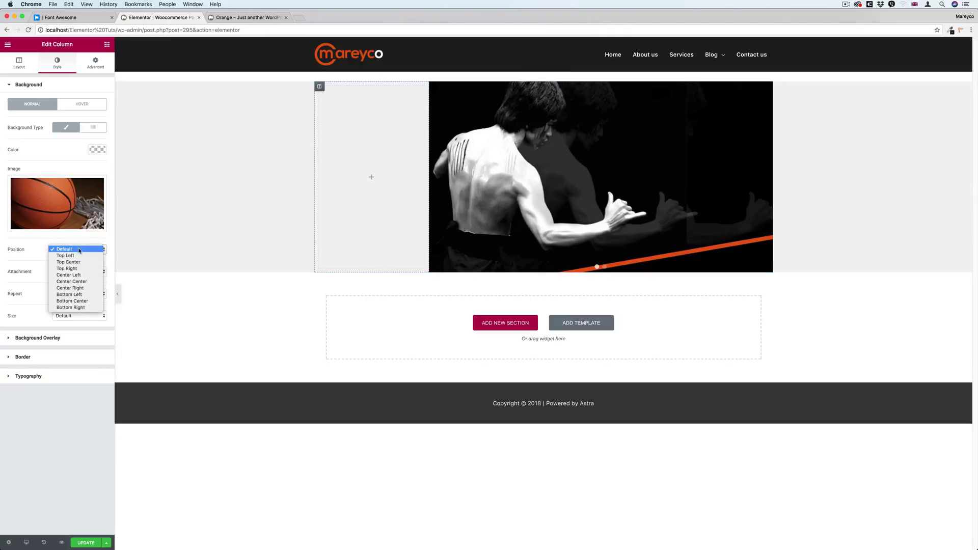
left_click(76, 282)
left_click(74, 317)
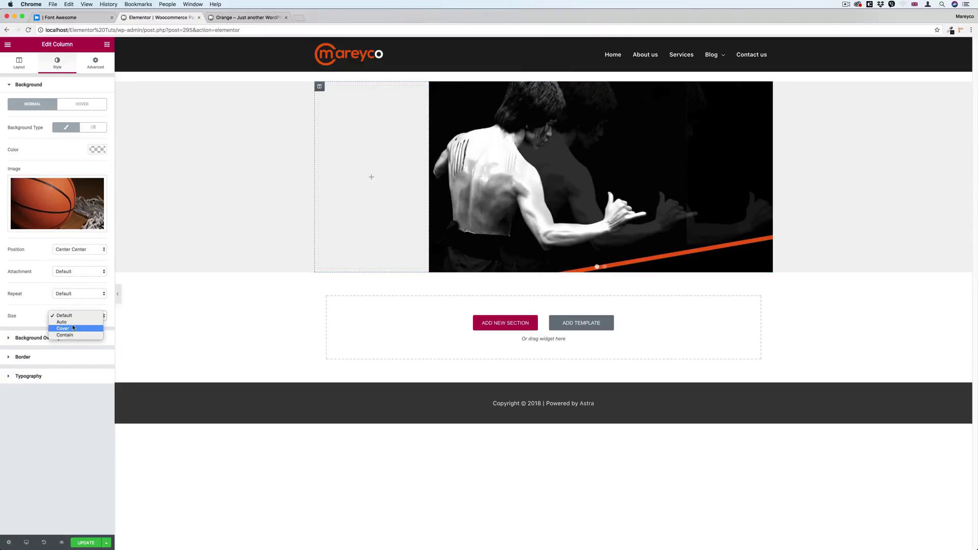
left_click(73, 328)
left_click(85, 542)
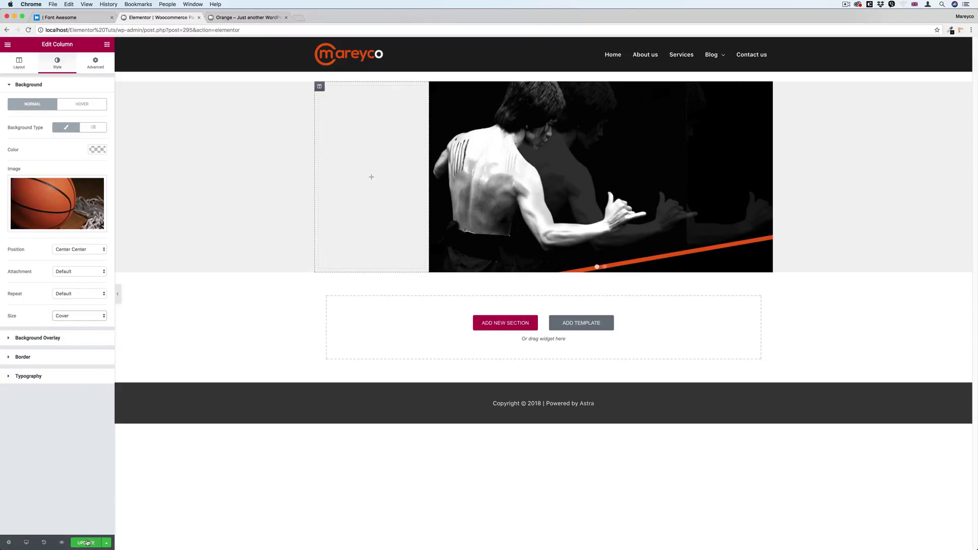
- Examine how the categories menu opens and closes over the column image in the Orange demo
left_click(232, 17)
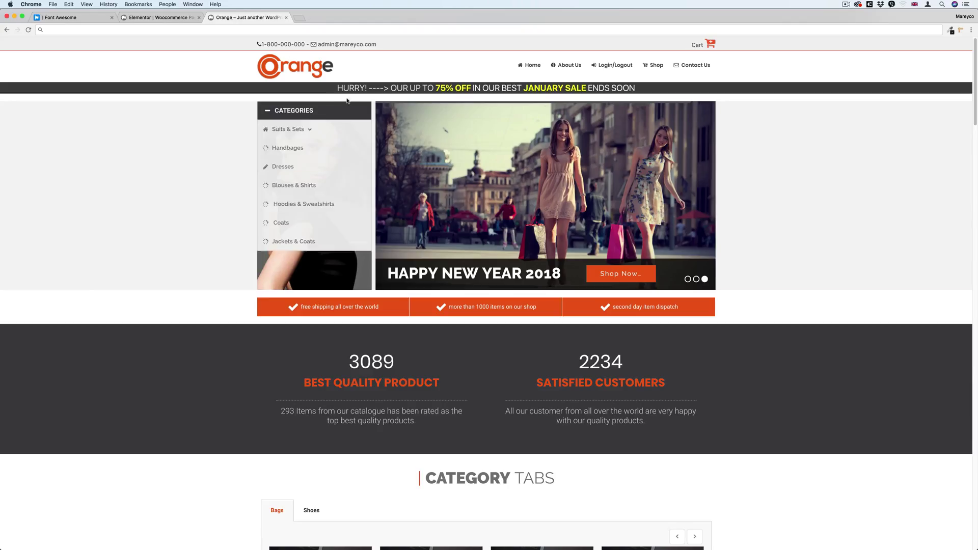
left_click(324, 110)
left_click(313, 112)
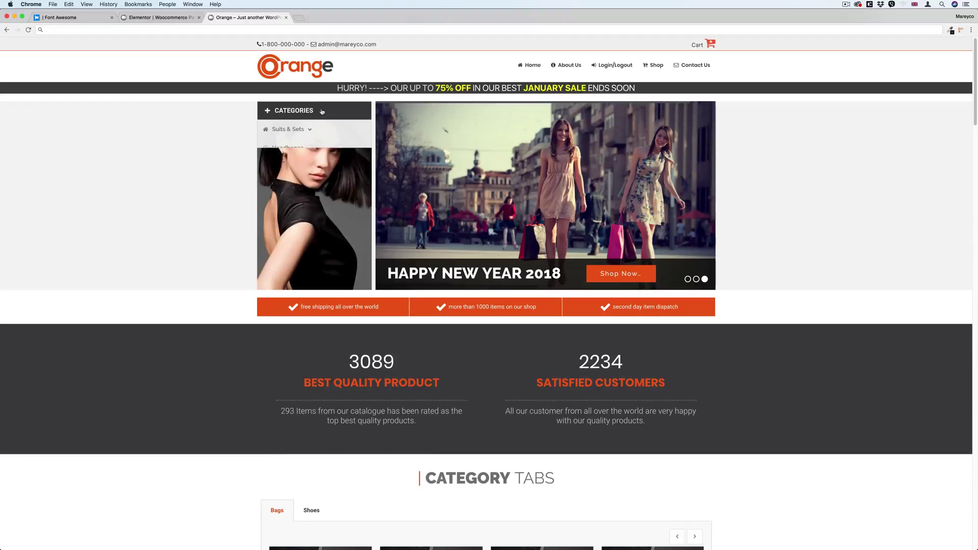
left_click(303, 115)
left_click(162, 17)
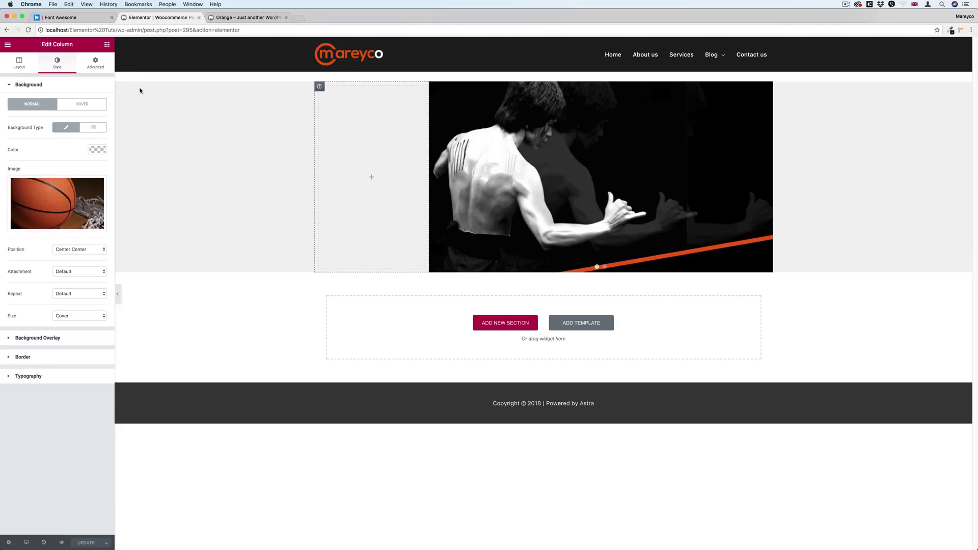
- Add an Accordion widget to the empty narrow column and delete its second item
left_click(371, 177)
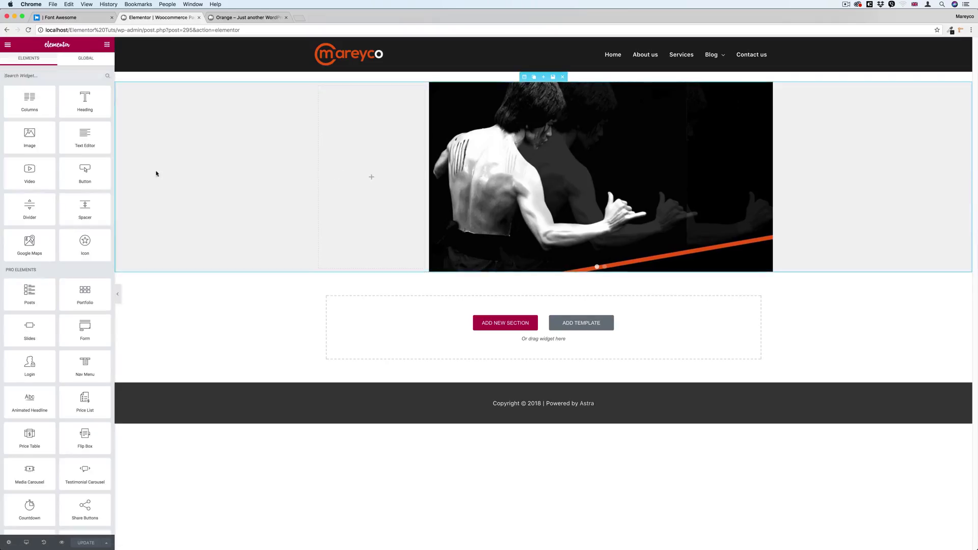
left_click(57, 76)
type("acc")
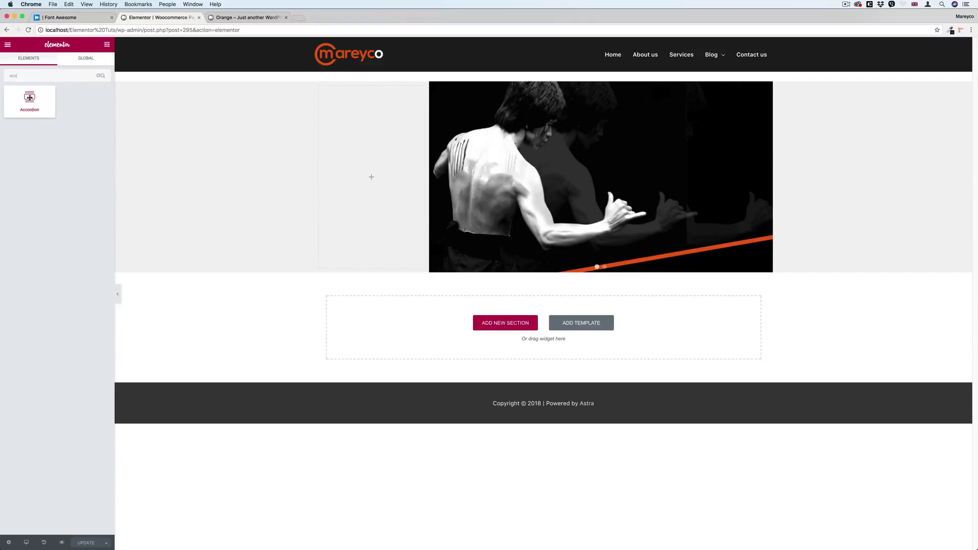
left_click_drag(29, 98, 367, 176)
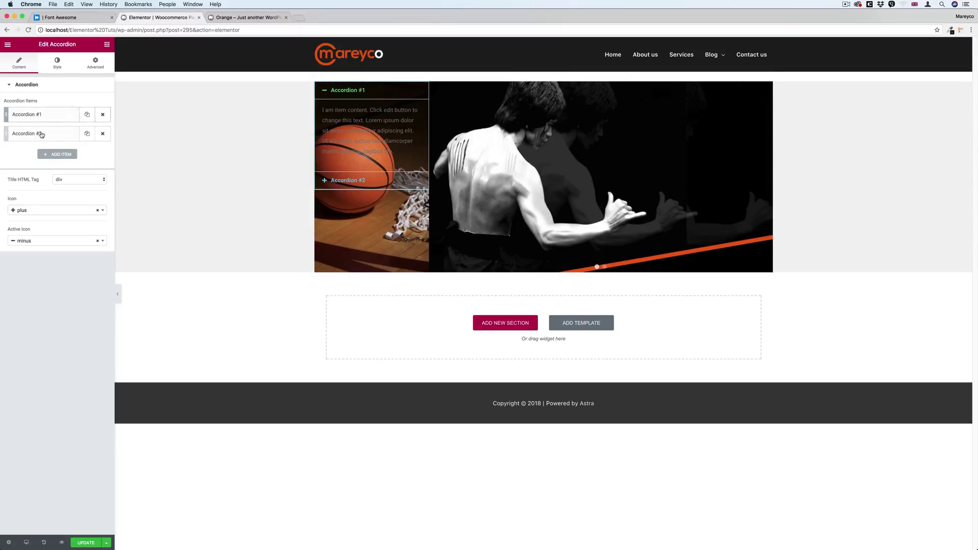
left_click(102, 134)
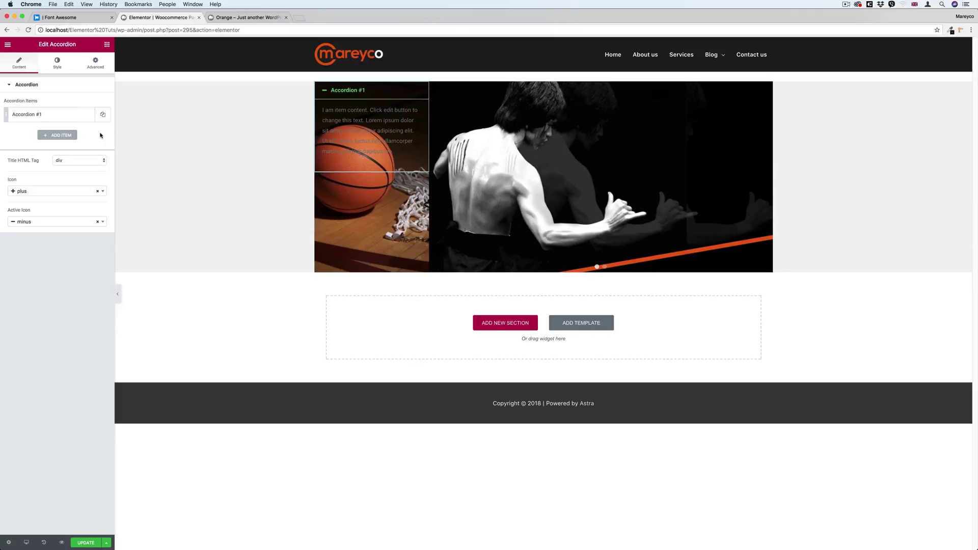
- Change the remaining accordion item's title to "all categories" and clear its content text
left_click(56, 121)
left_click_drag(42, 142, 3, 143)
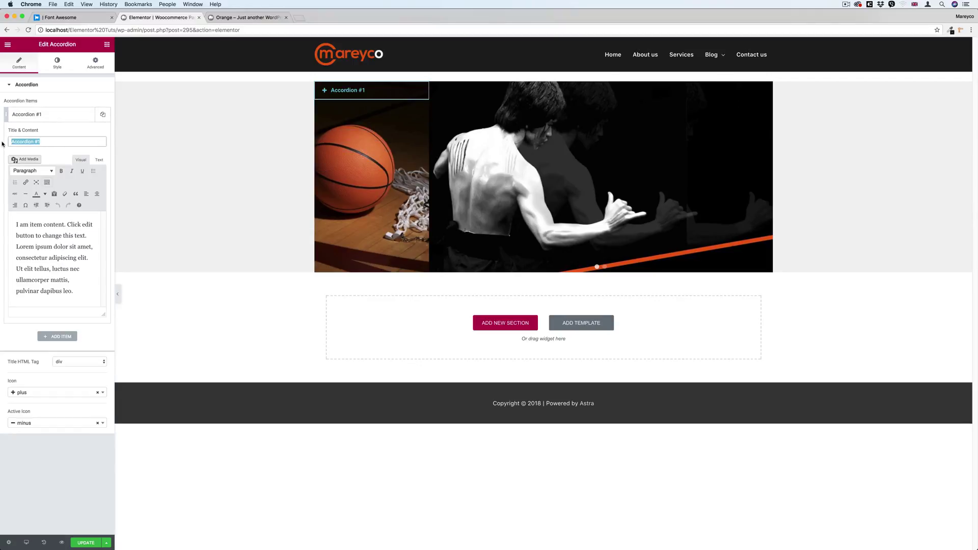
type("categories")
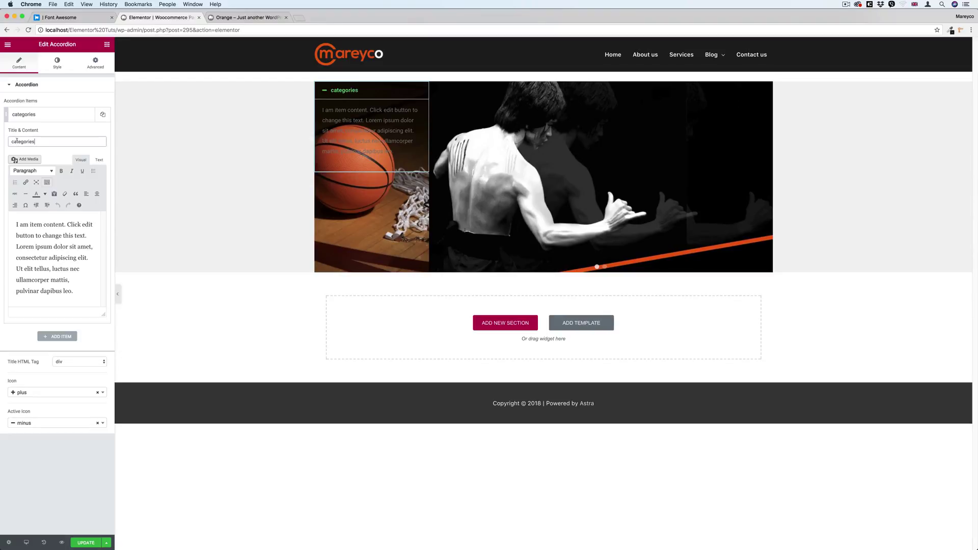
type("all")
left_click_drag(75, 291, 13, 218)
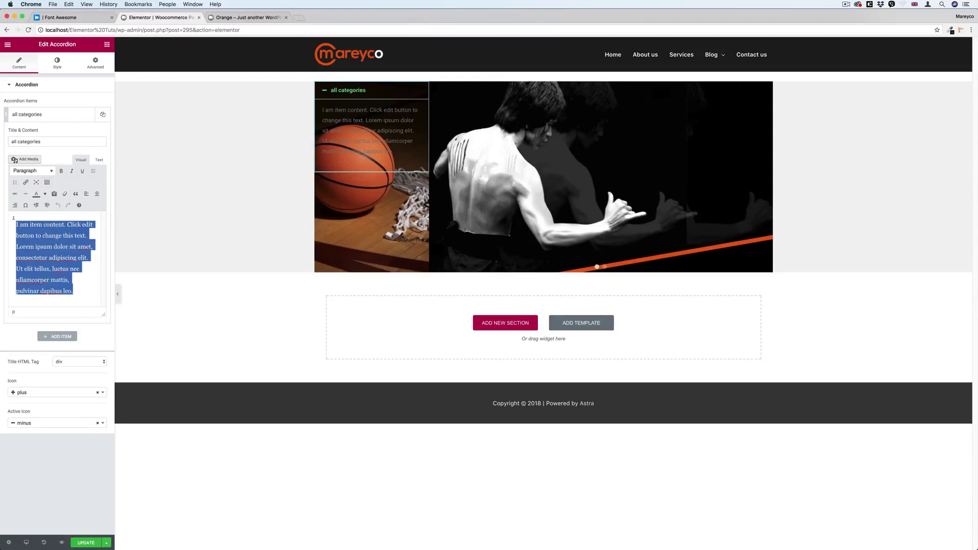
key("BackSpace")
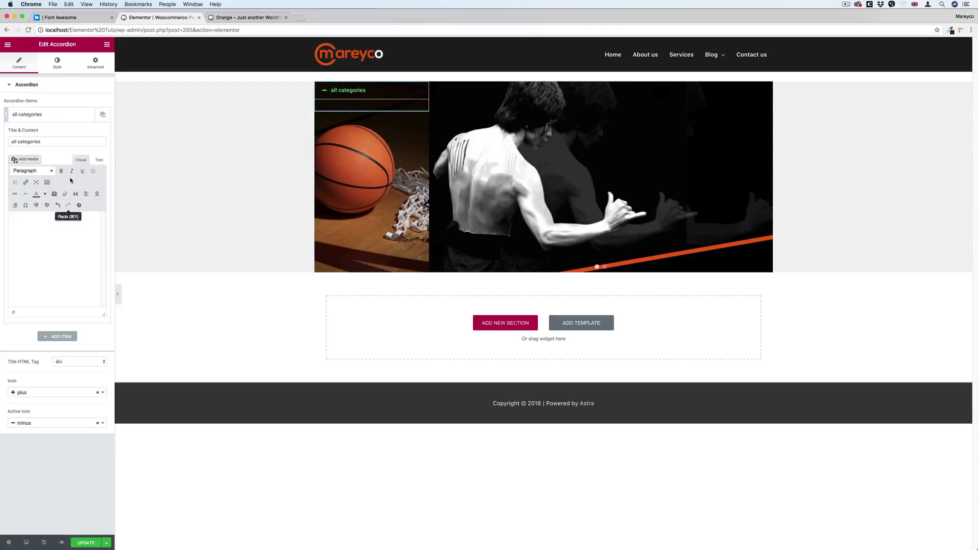
- Compare the accordion's toggle and its plus and minus icons with the categories menu in the Orange demo
left_click(59, 86)
left_click(59, 85)
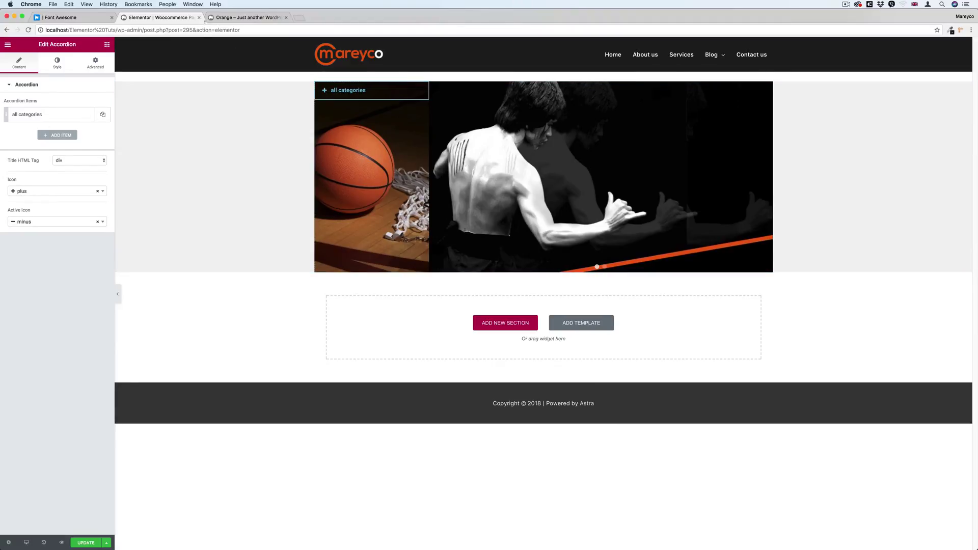
left_click(247, 17)
left_click(276, 111)
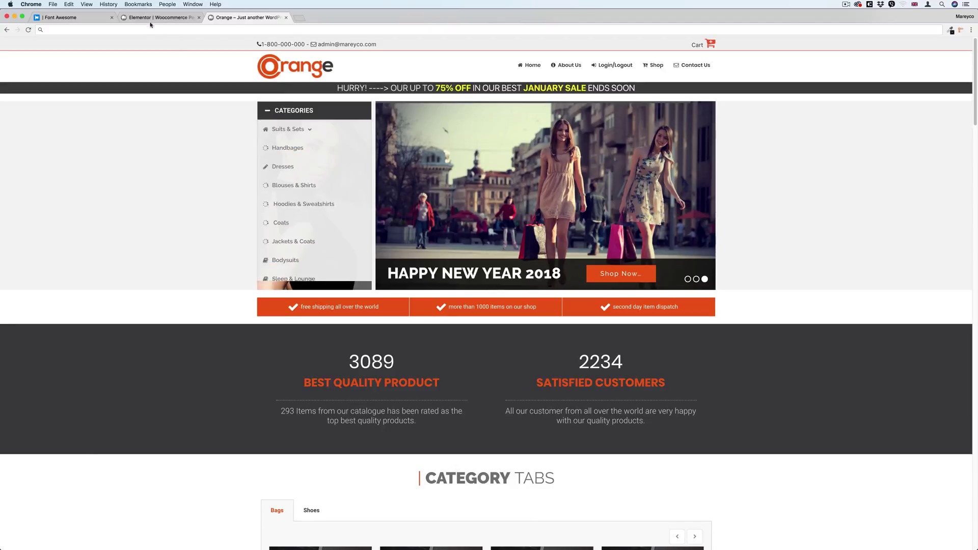
left_click(158, 18)
left_click(47, 193)
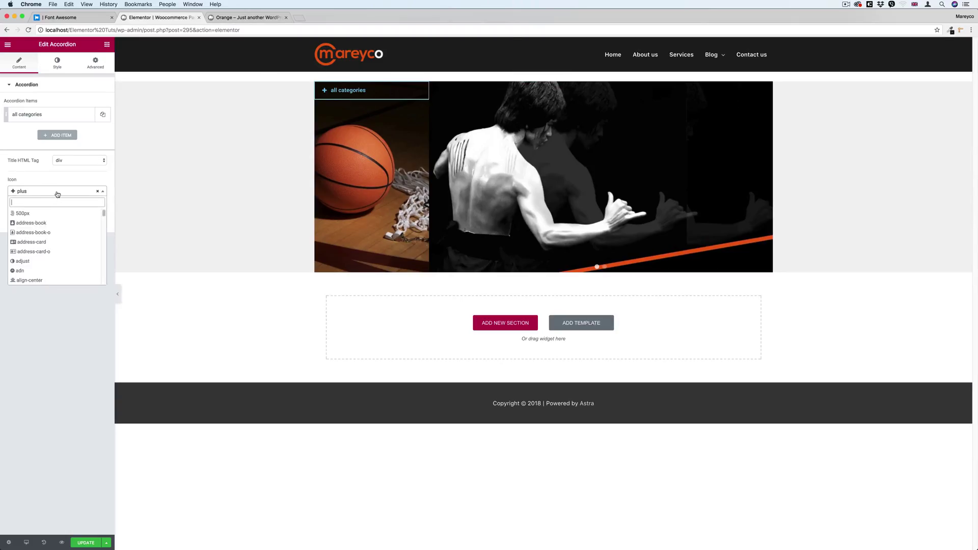
left_click(45, 212)
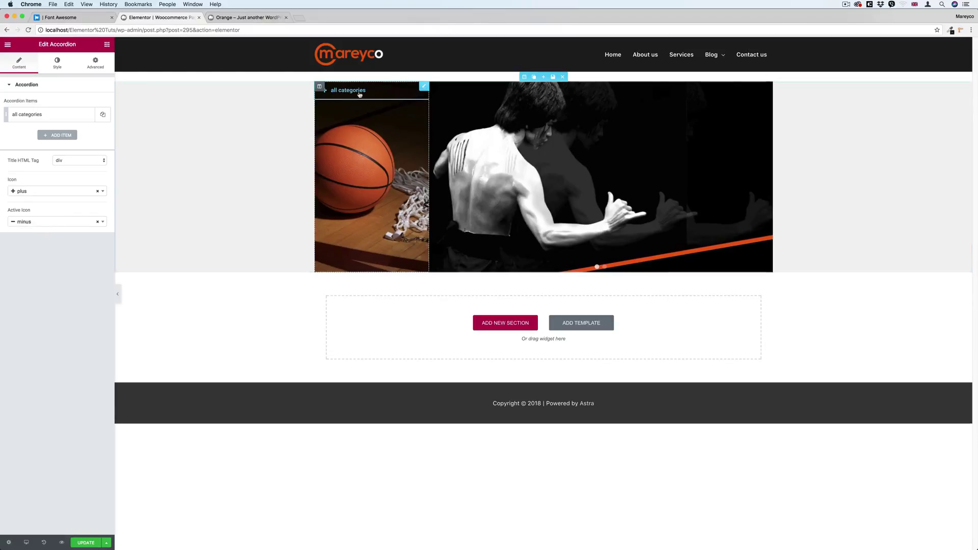
left_click(328, 96)
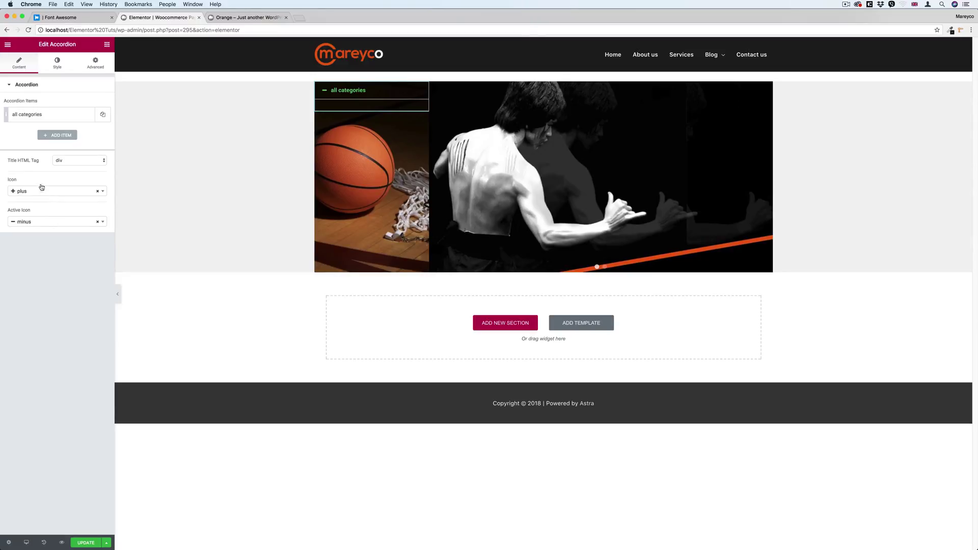
- Style the accordion title with the orange preset as background and white (#FFFFFF) as text color
left_click(58, 67)
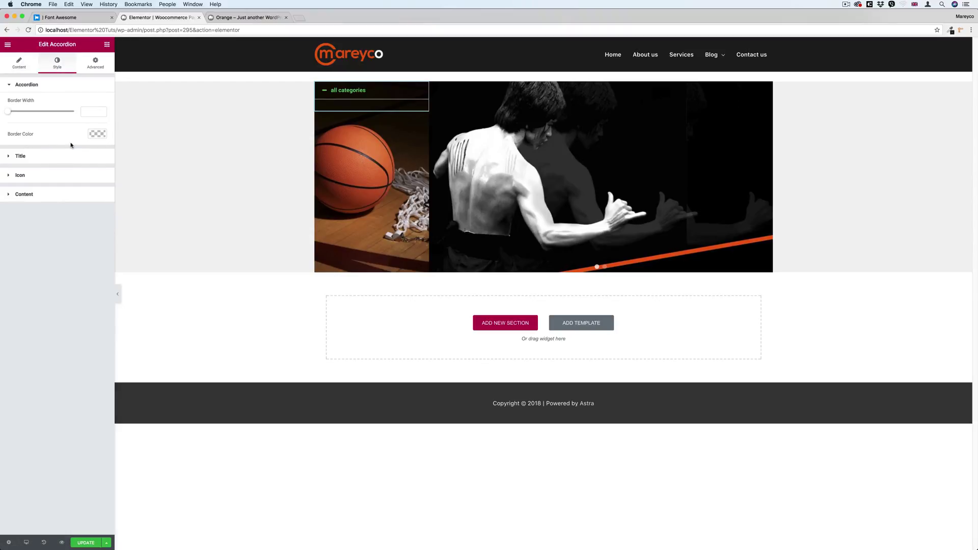
left_click(51, 158)
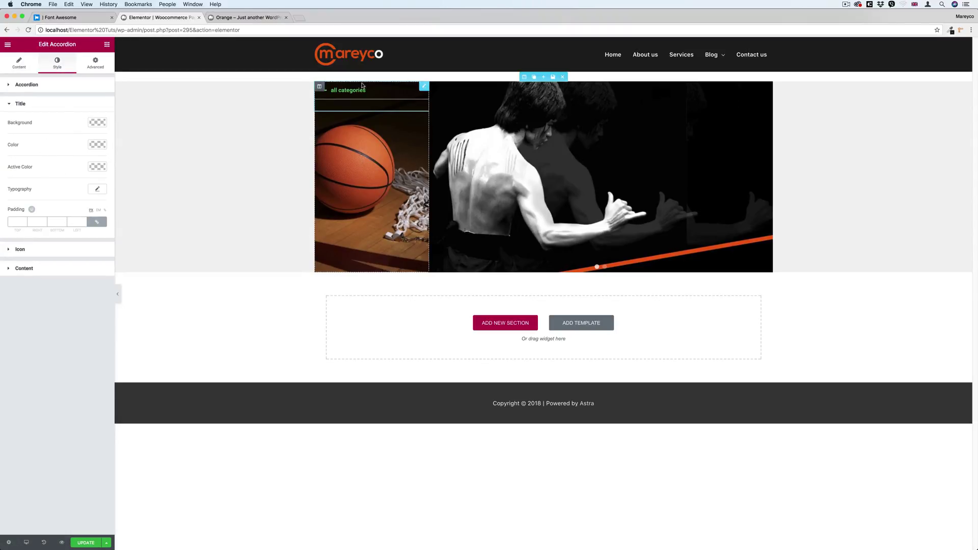
left_click(97, 123)
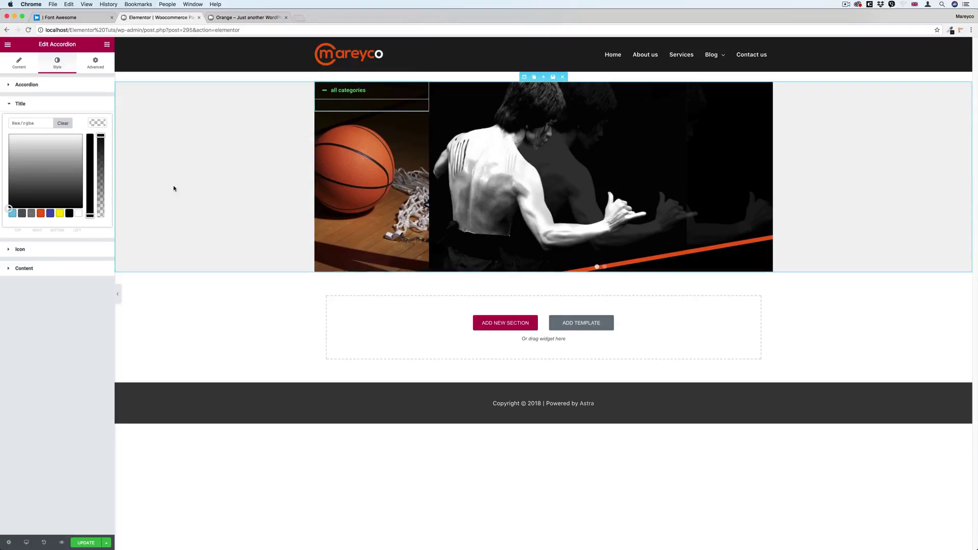
left_click(39, 213)
left_click(92, 127)
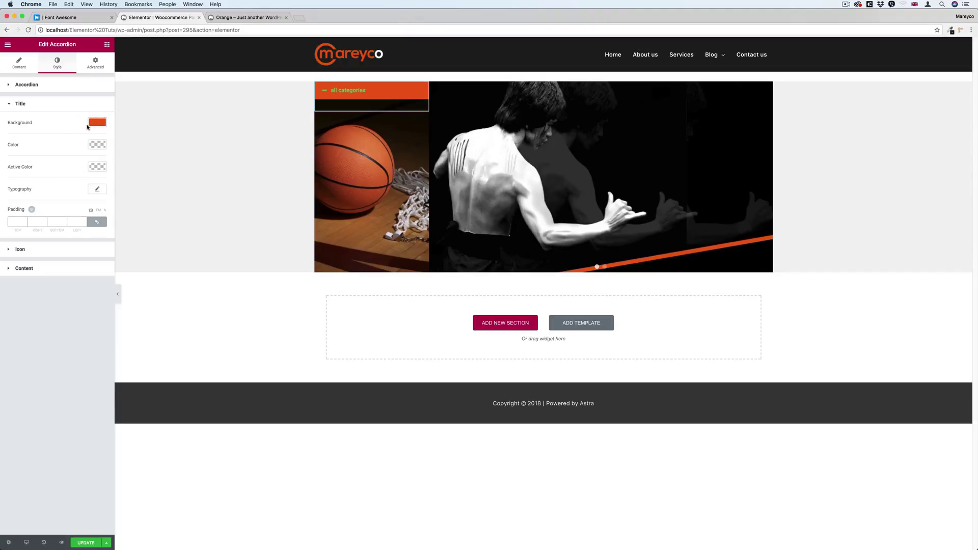
left_click(95, 146)
left_click(79, 235)
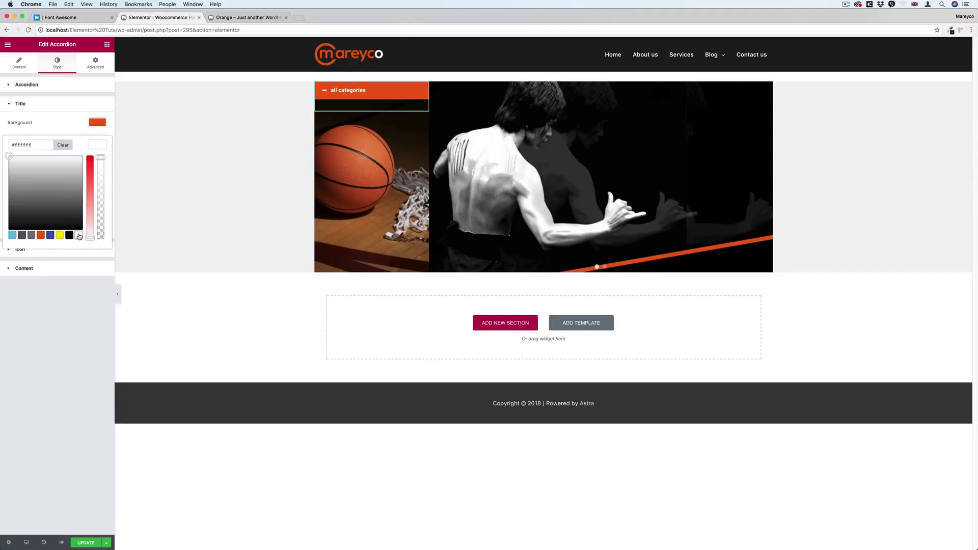
- Set the accordion title's typography to Uppercase with size 17 and update the page
left_click(99, 145)
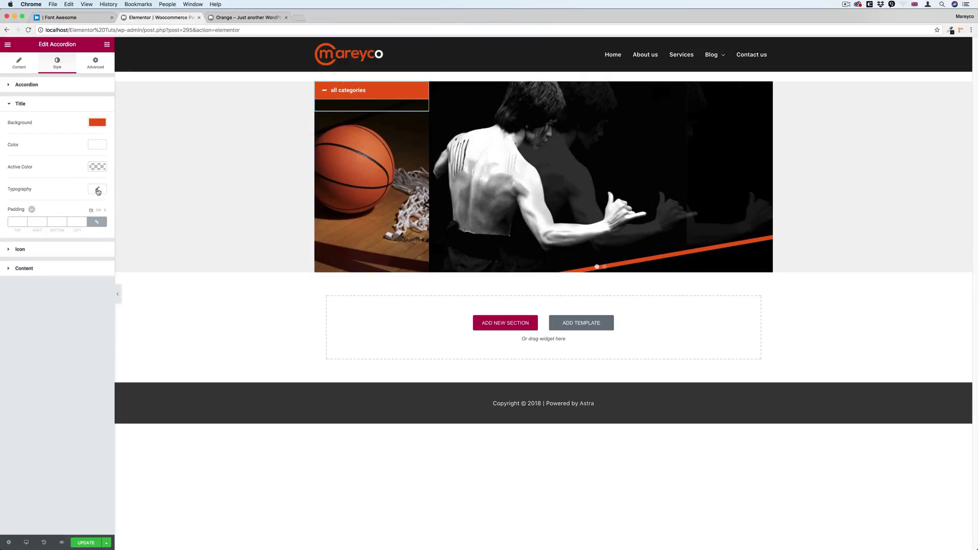
left_click(98, 190)
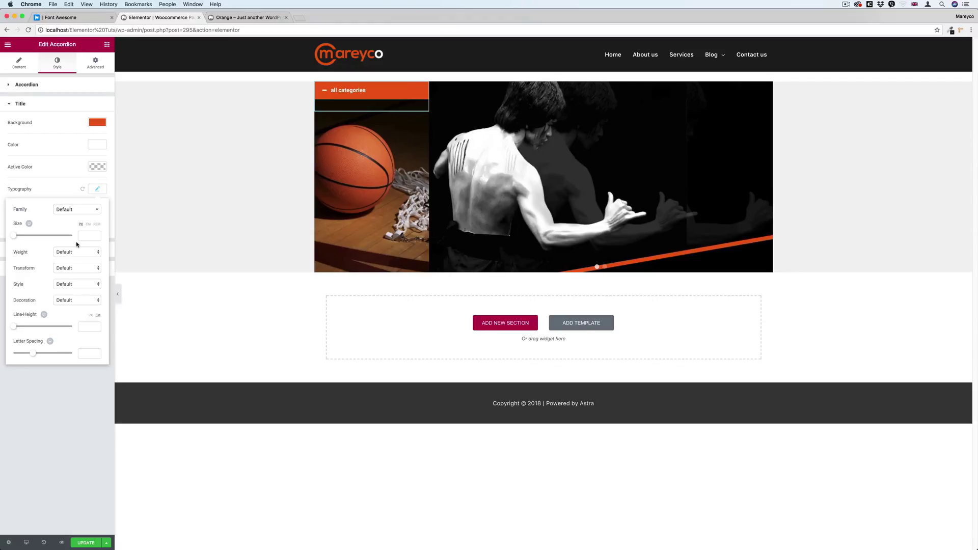
left_click(76, 273)
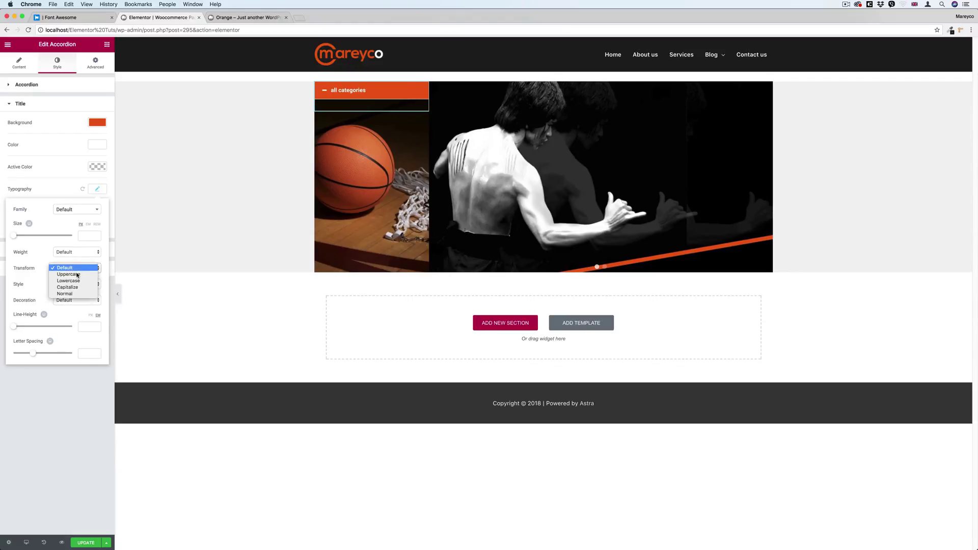
left_click(77, 276)
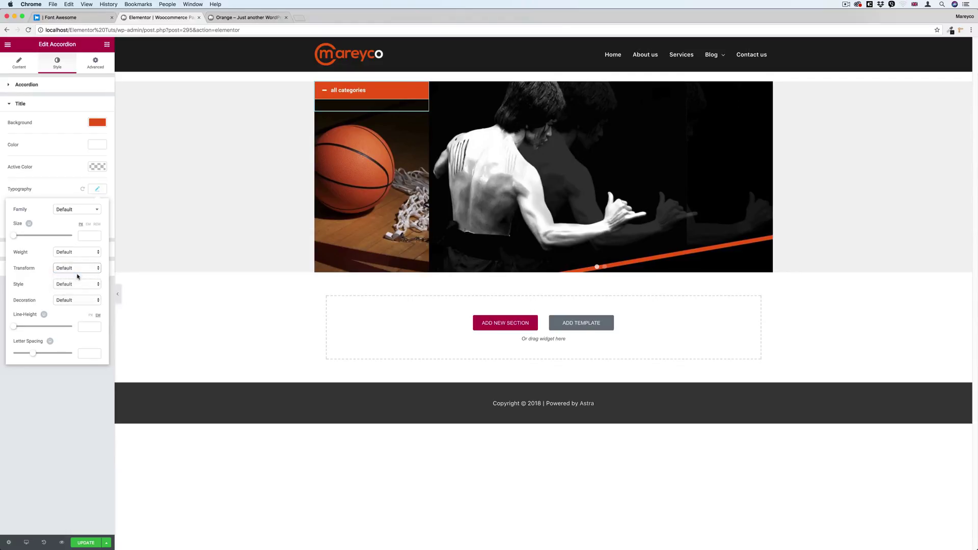
left_click(82, 235)
type("17")
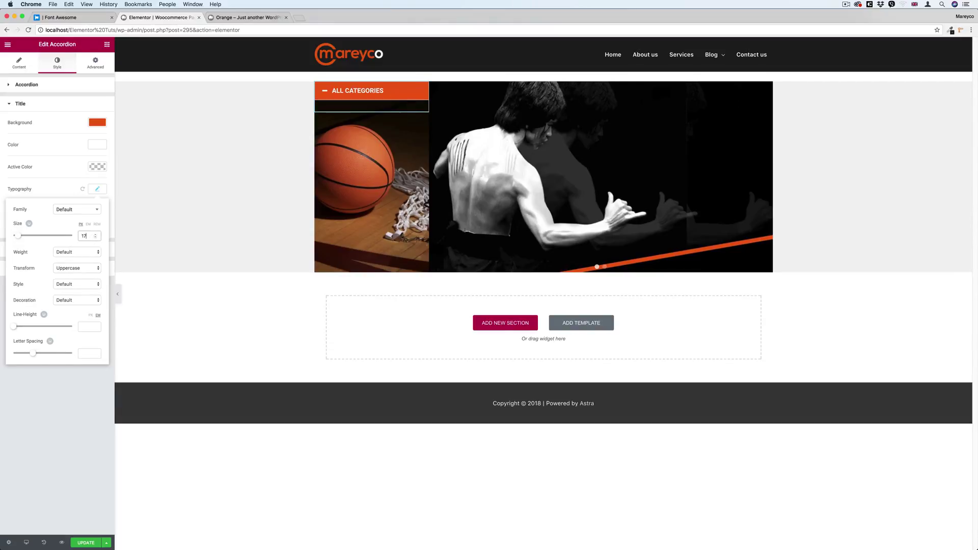
left_click(96, 189)
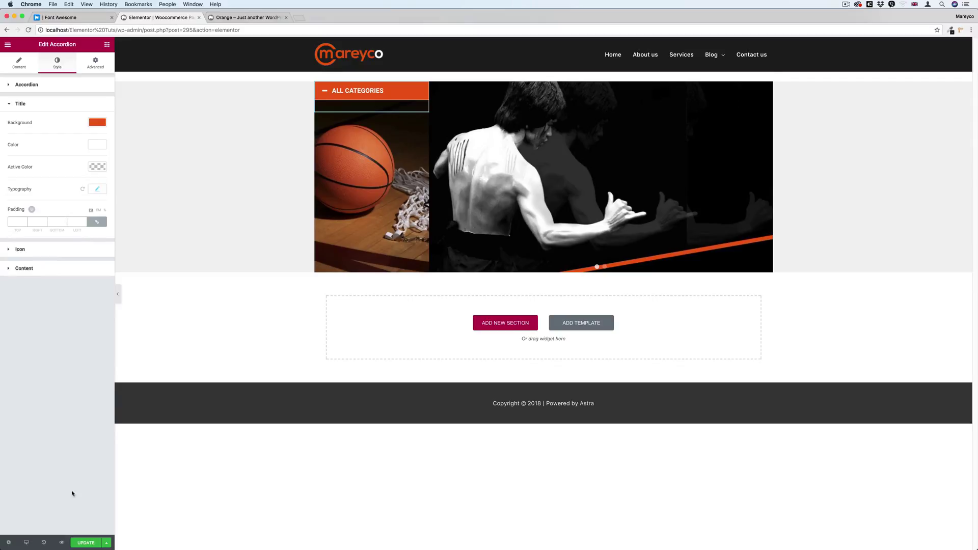
left_click(86, 542)
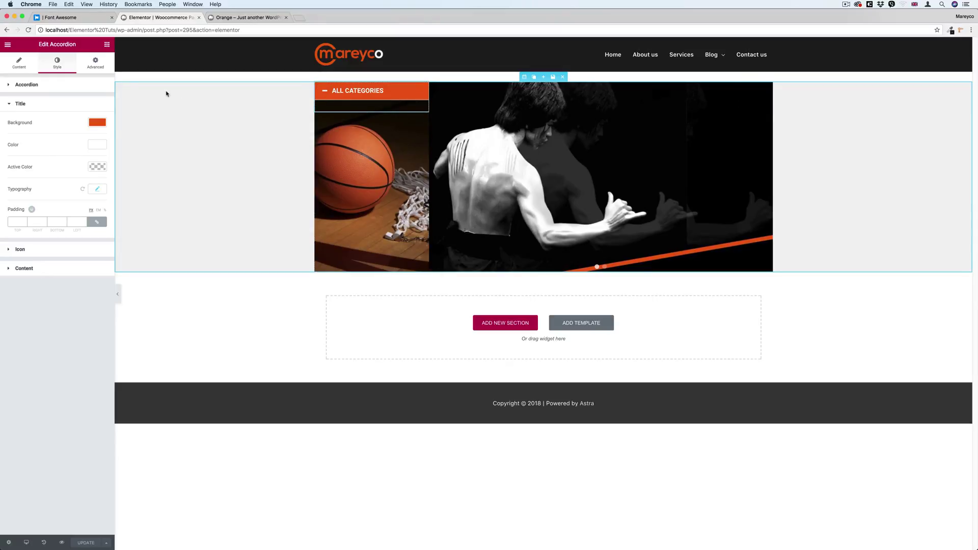
- Open the WordPress dashboard in a separate browser tab and go to Elementor's My Library
left_click(8, 44)
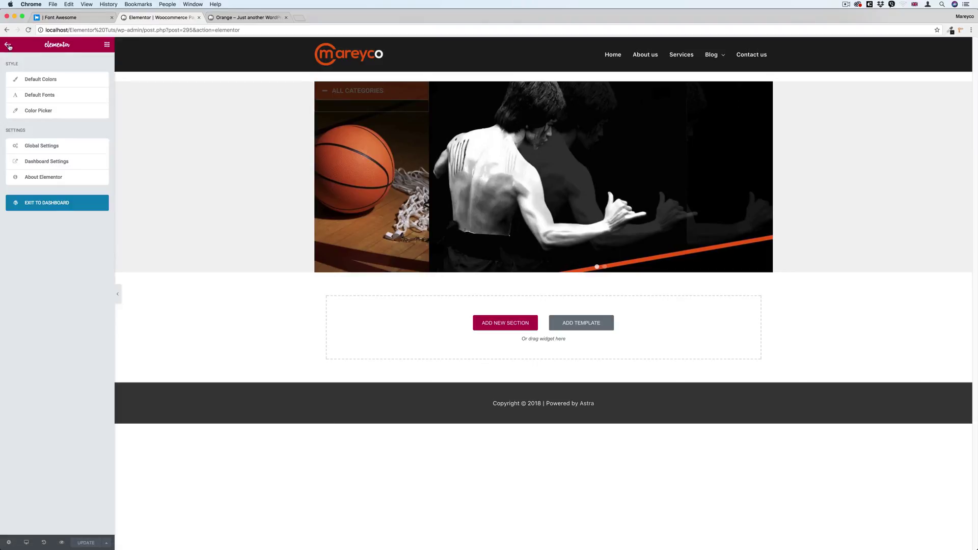
right_click(49, 203)
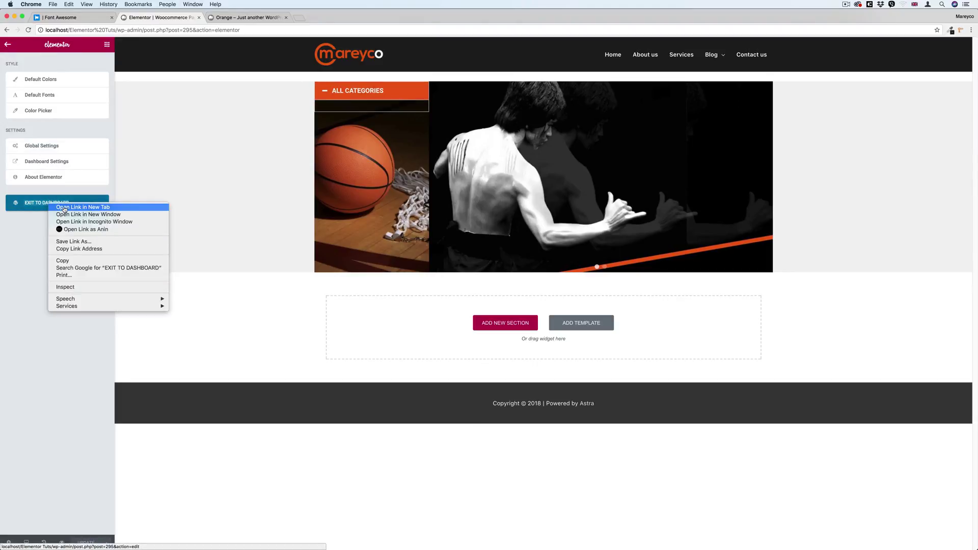
left_click(64, 208)
left_click(244, 18)
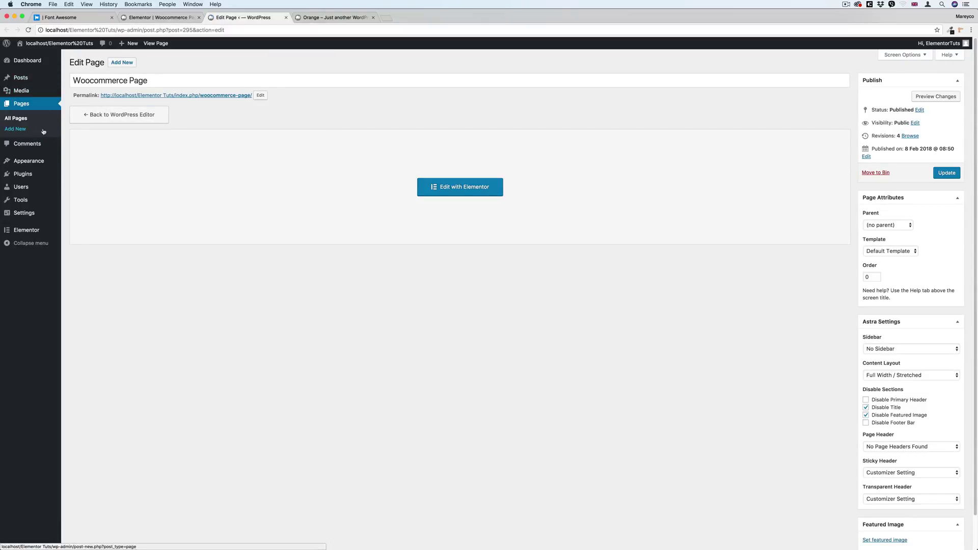
mouse_move(40, 235)
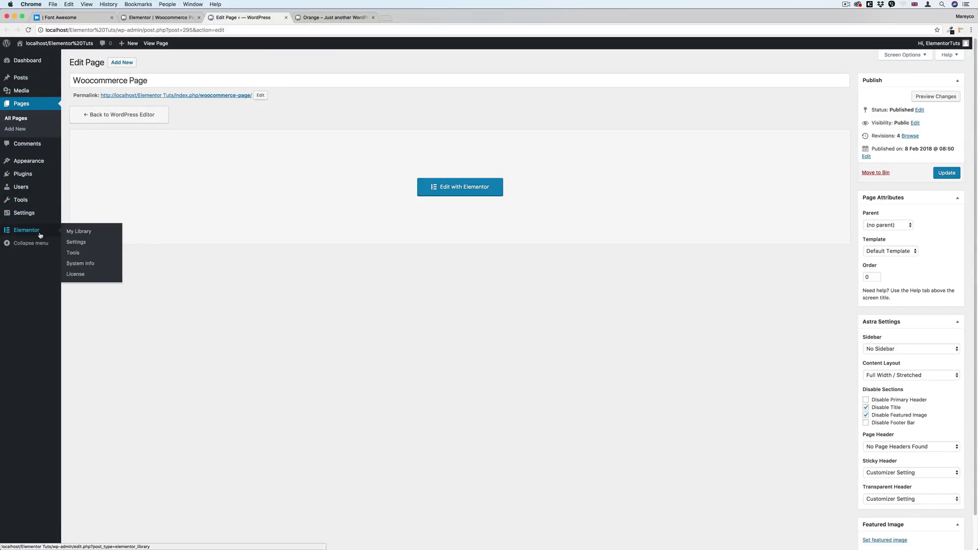
left_click(79, 232)
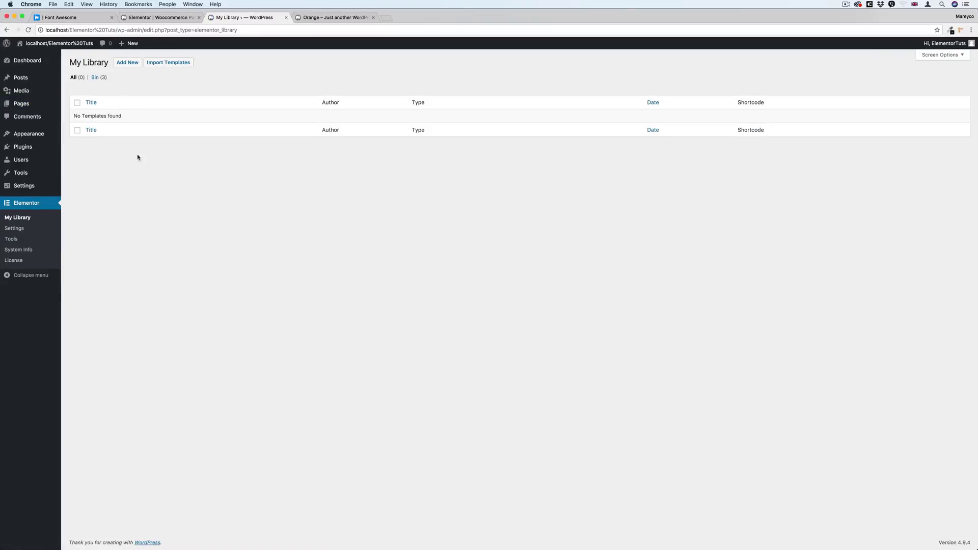
- Create a new library template titled "Shop V Menu" with the Elementor Canvas page template and publish it
left_click(128, 62)
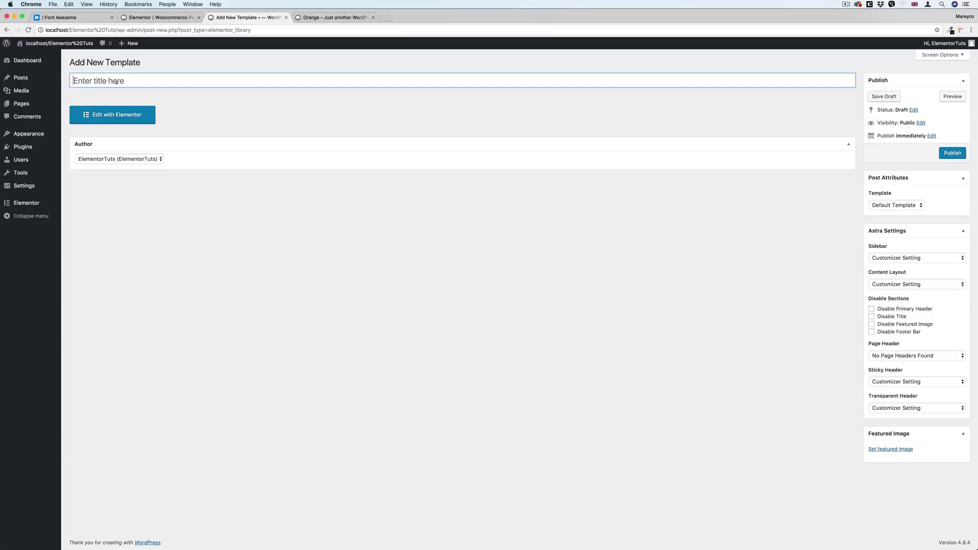
type("Shop V Menu")
left_click(901, 205)
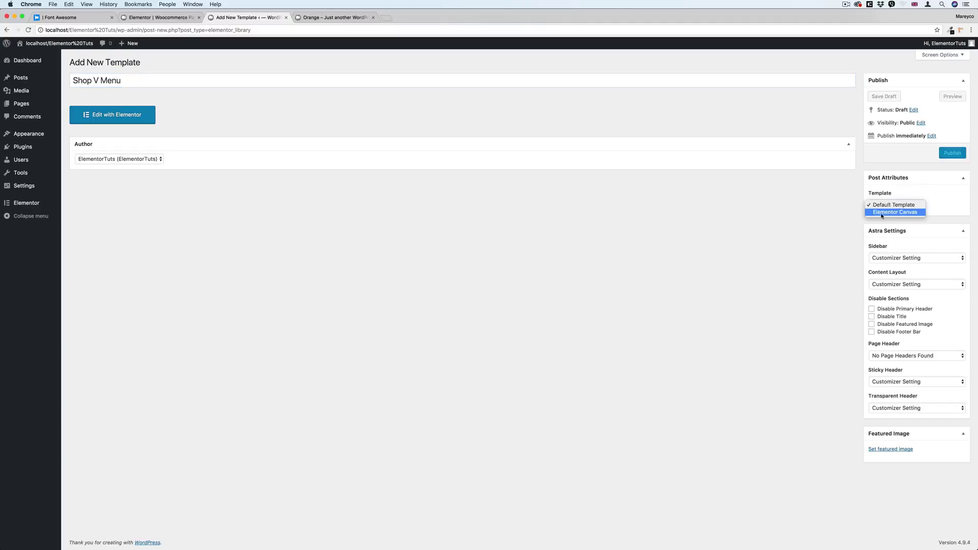
left_click(895, 212)
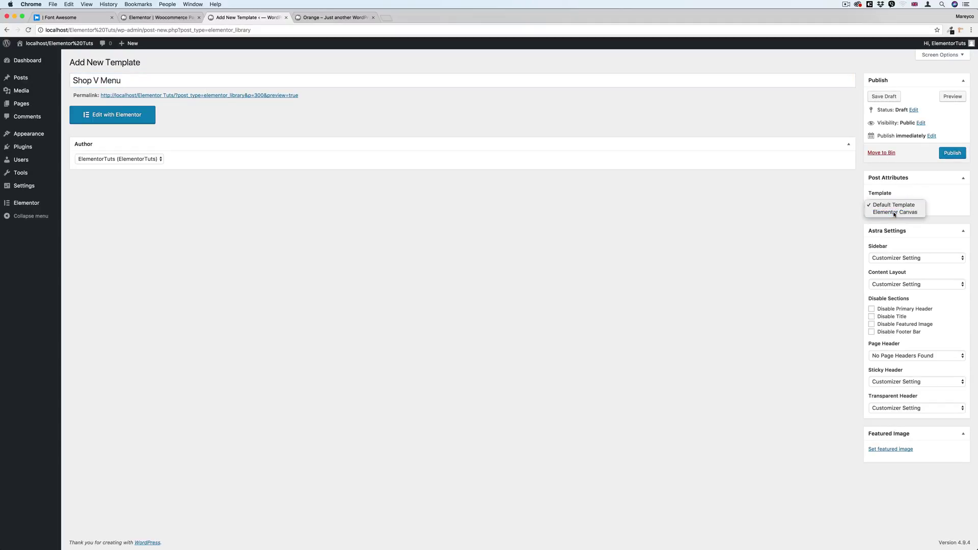
left_click(901, 207)
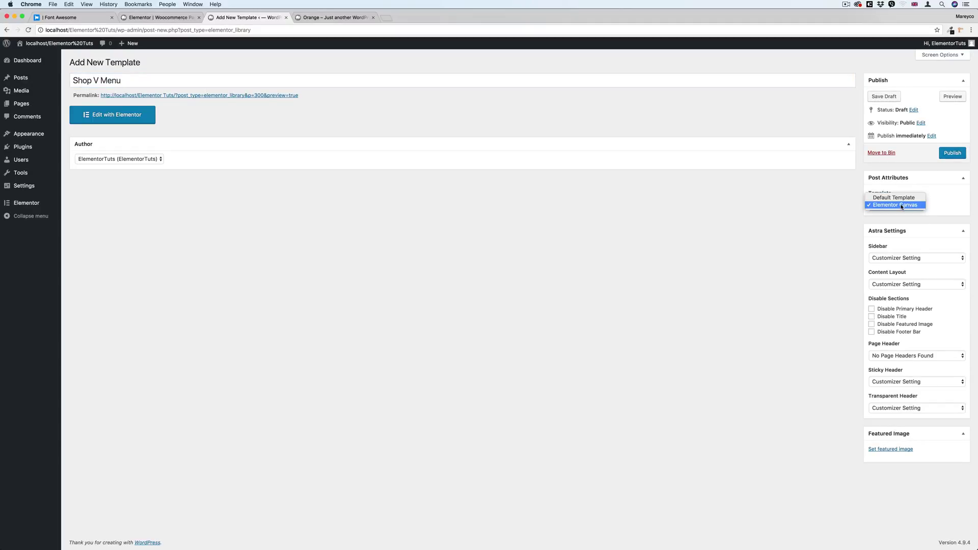
left_click(901, 206)
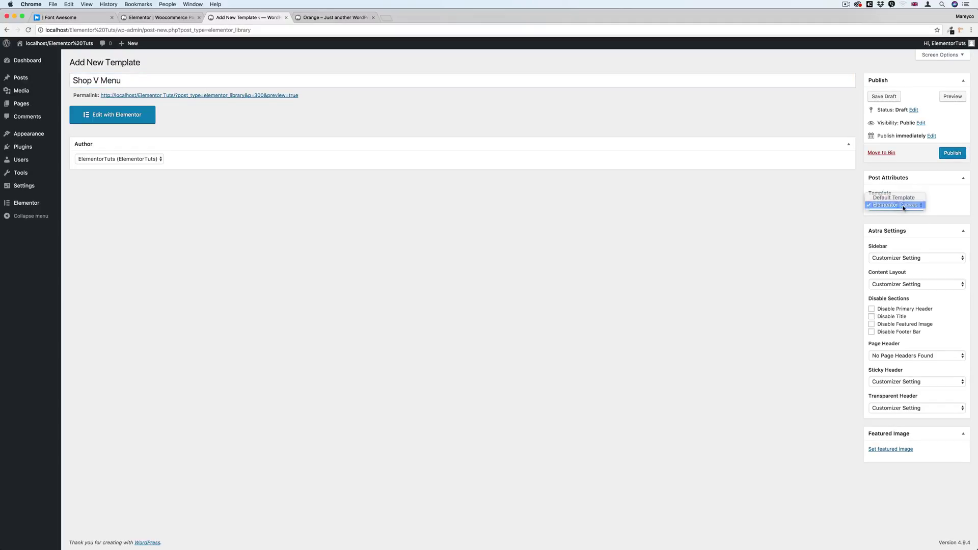
left_click(943, 154)
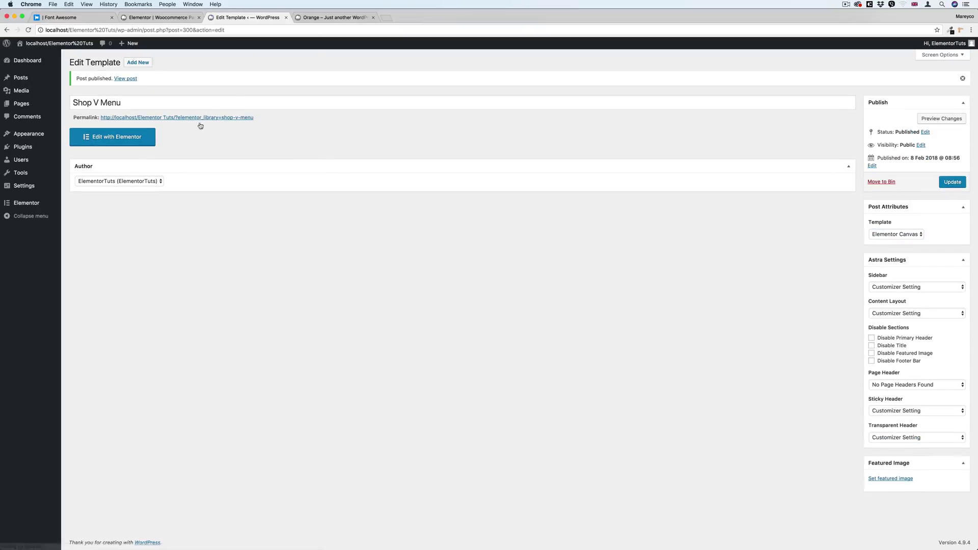
- Edit the Shop V Menu template with Elementor and add a single-column section
left_click(116, 137)
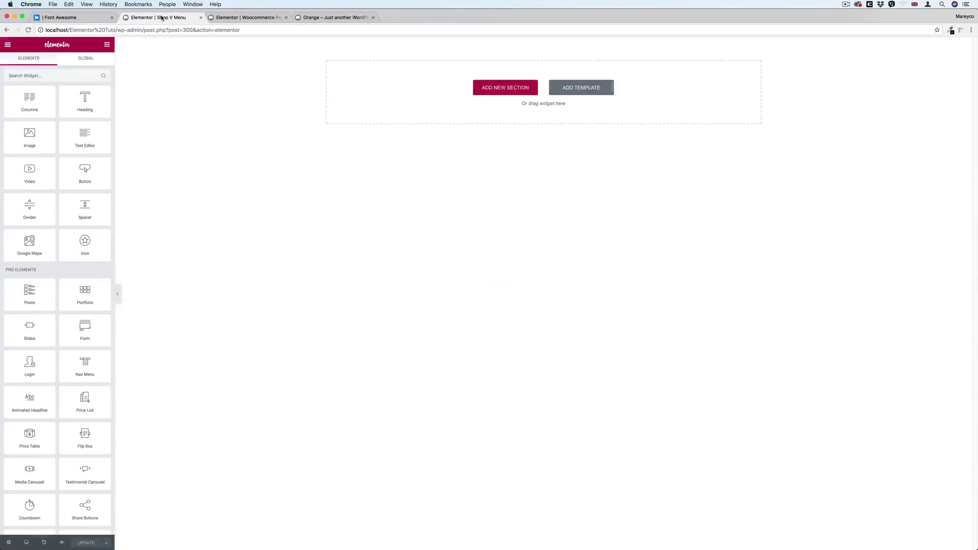
left_click_drag(203, 22, 162, 18)
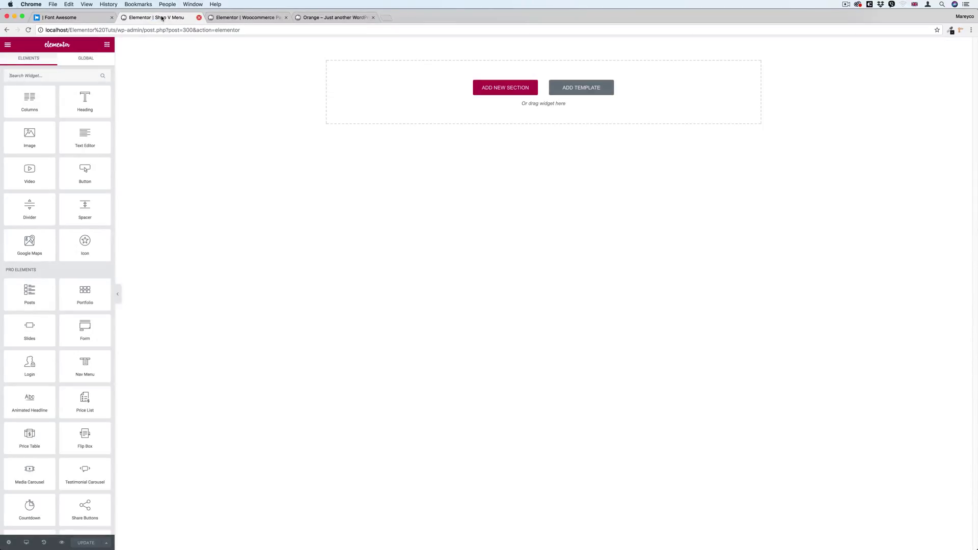
left_click(488, 89)
left_click(442, 109)
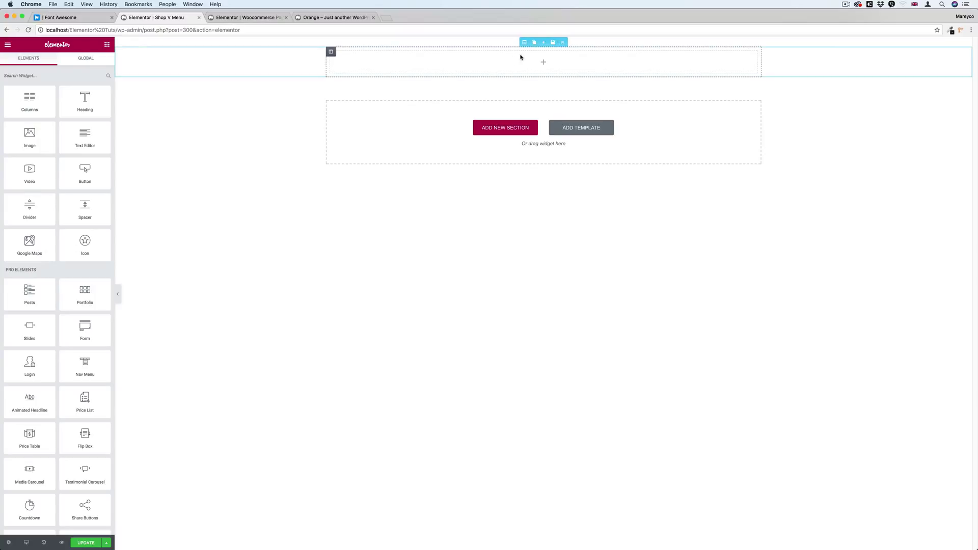
- Place a Nav Menu widget in the new section of the Shop V Menu template
left_click(525, 43)
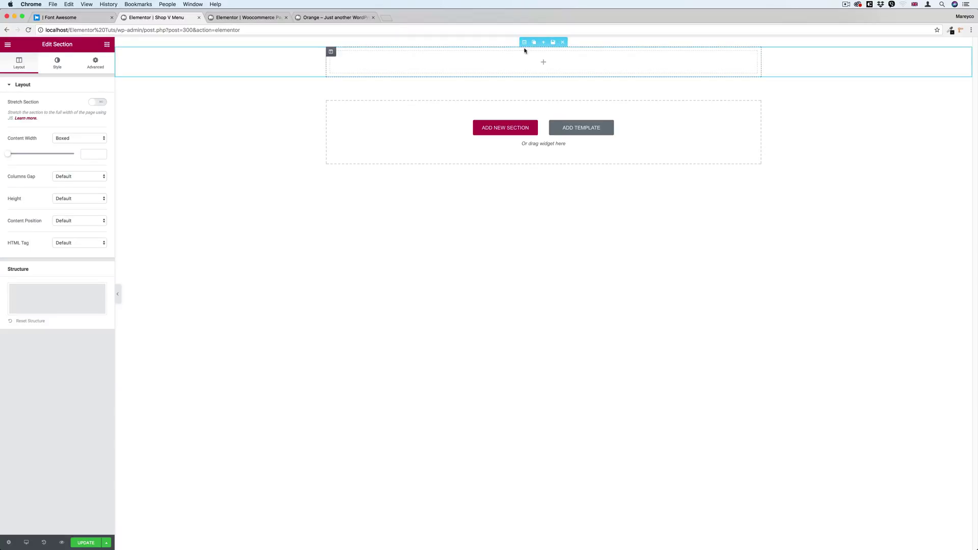
left_click(107, 45)
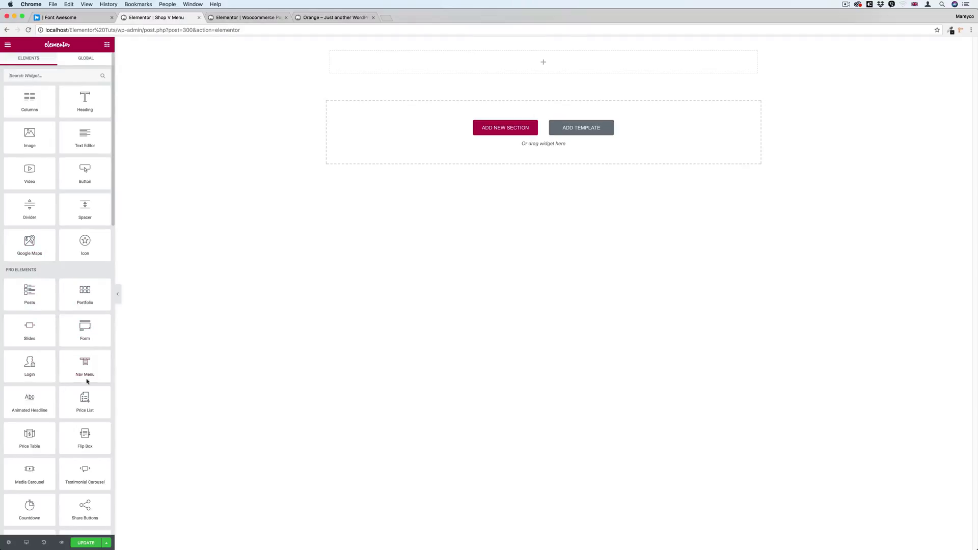
left_click_drag(85, 364, 499, 60)
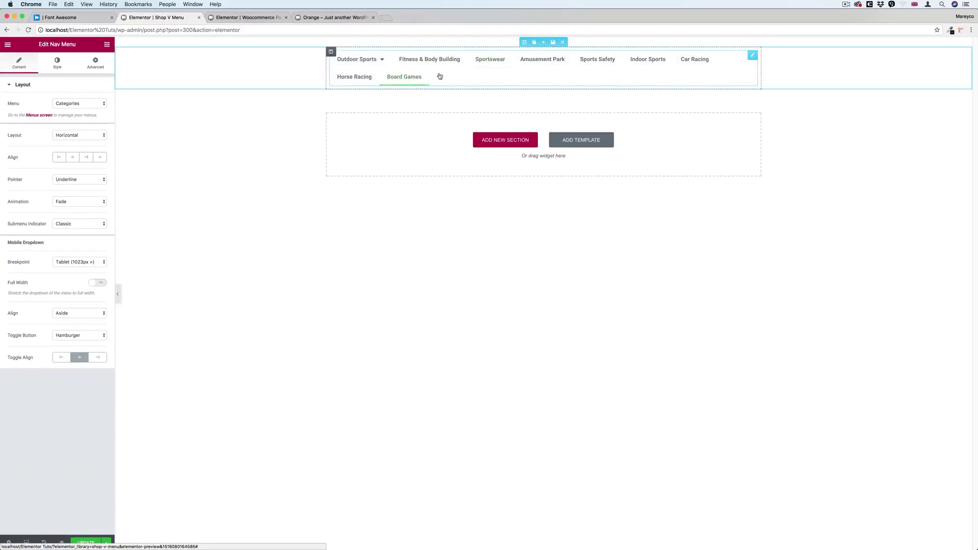
- Open the WordPress Menus screen in a separate browser tab and examine the structure of the Categories menu
left_click(68, 104)
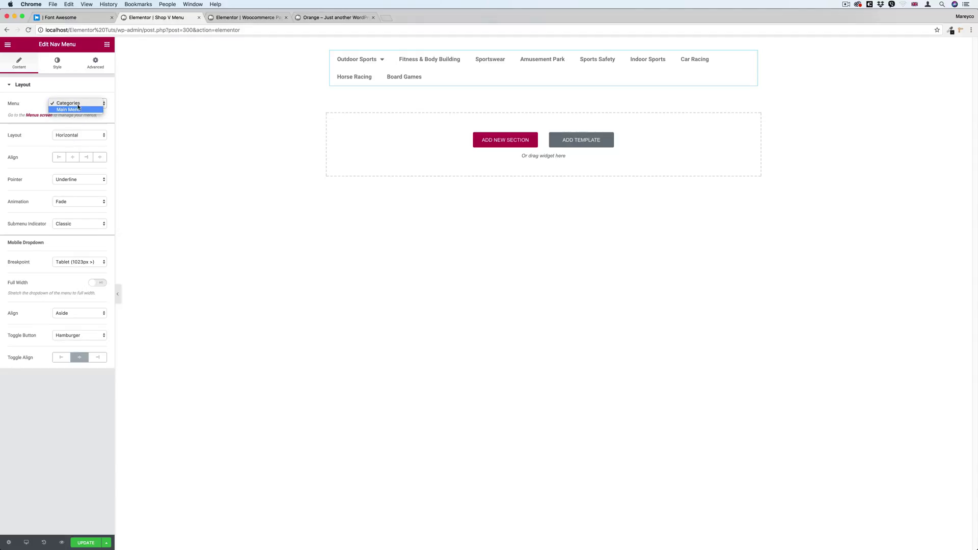
left_click(9, 47)
left_click(8, 46)
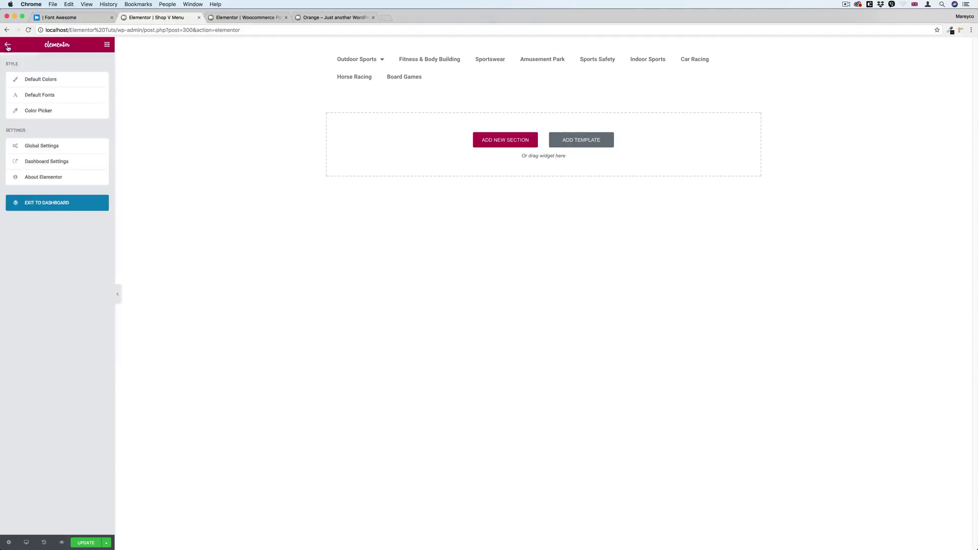
right_click(45, 202)
left_click(77, 209)
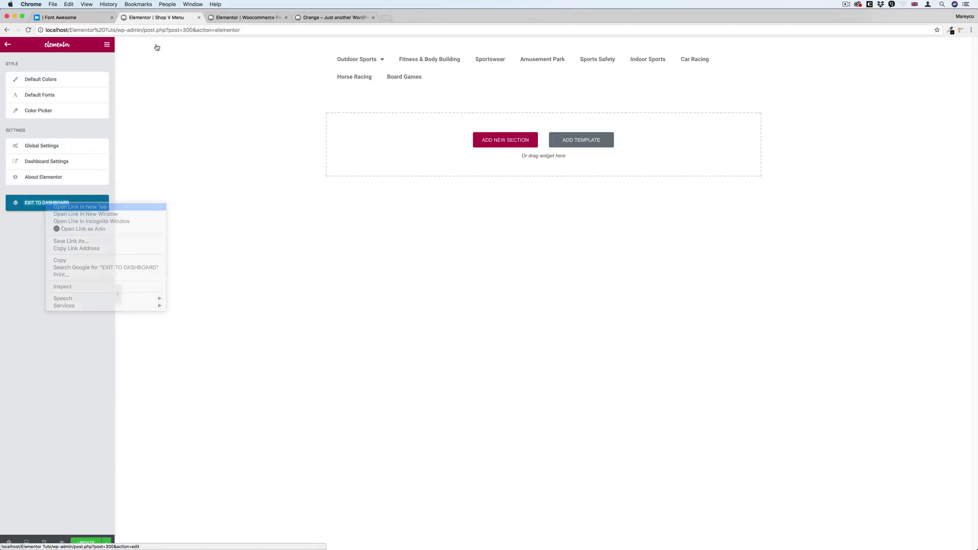
left_click_drag(239, 18, 161, 18)
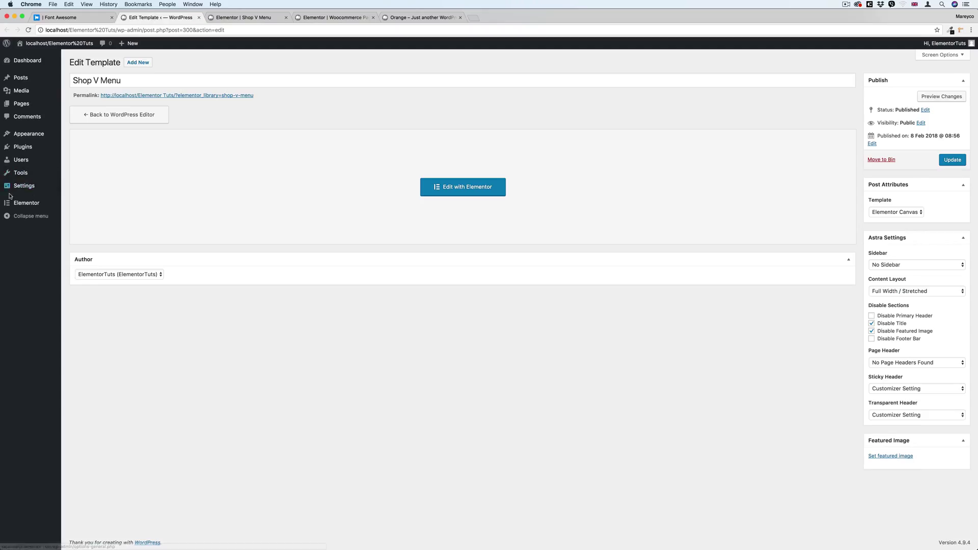
mouse_move(31, 136)
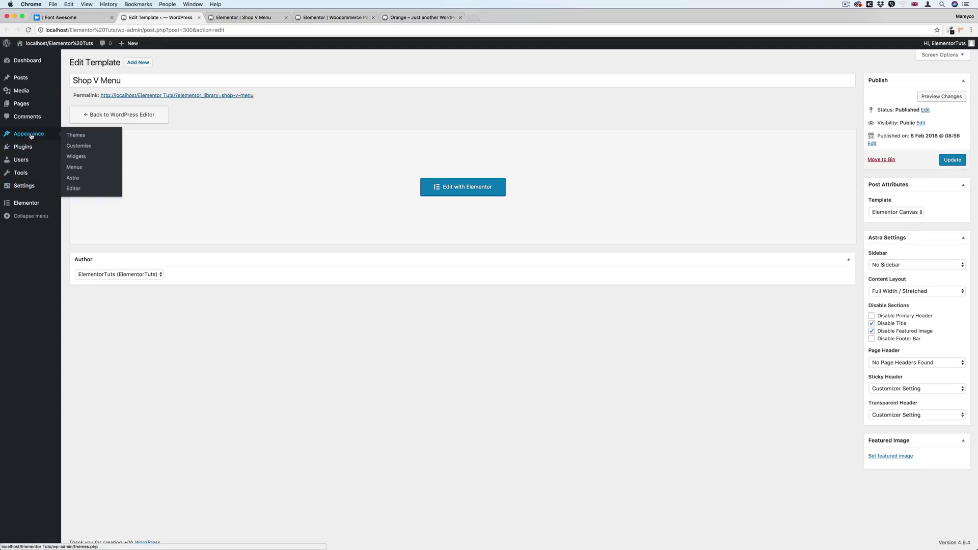
left_click(75, 167)
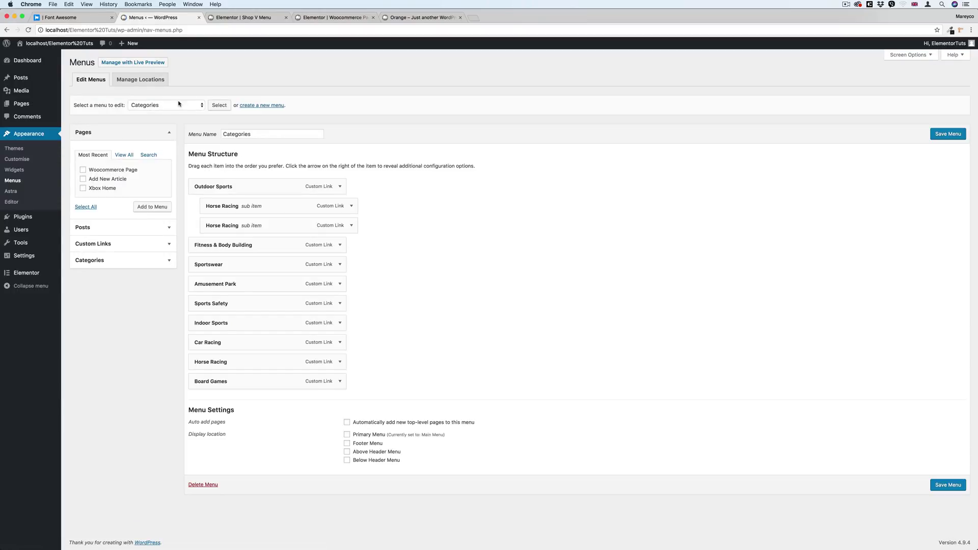
left_click(179, 105)
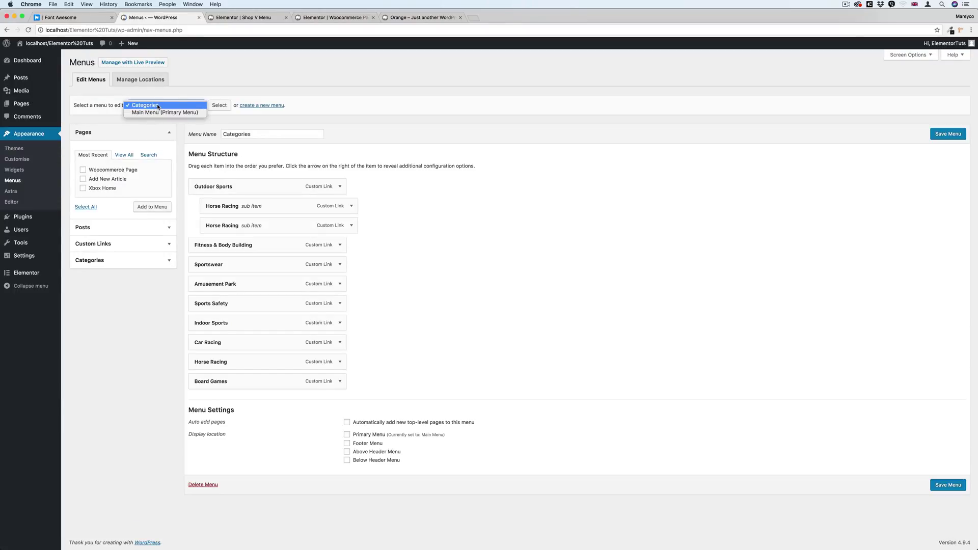
left_click(159, 105)
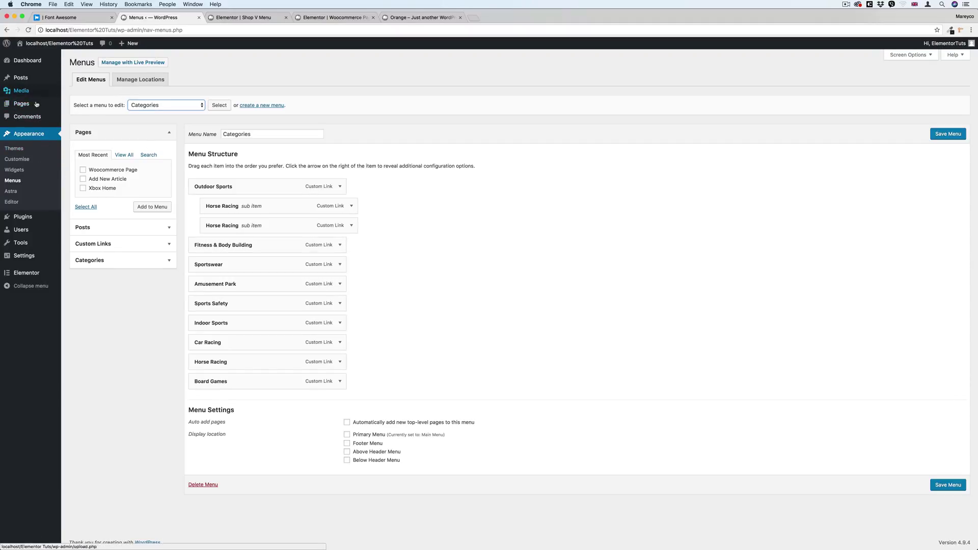
mouse_move(62, 255)
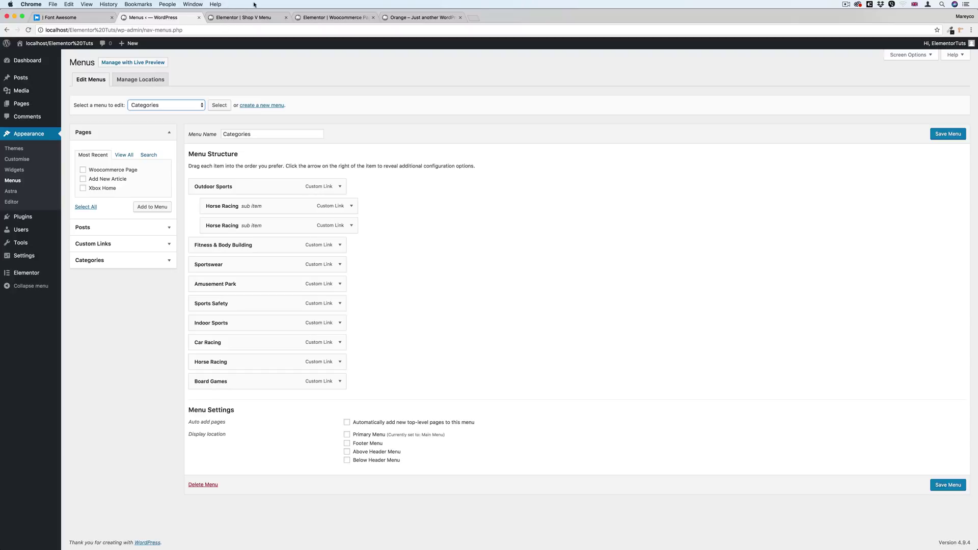
- Return to the Shop V Menu template and set its Nav Menu widget to the Categories menu with a Vertical layout
left_click(253, 18)
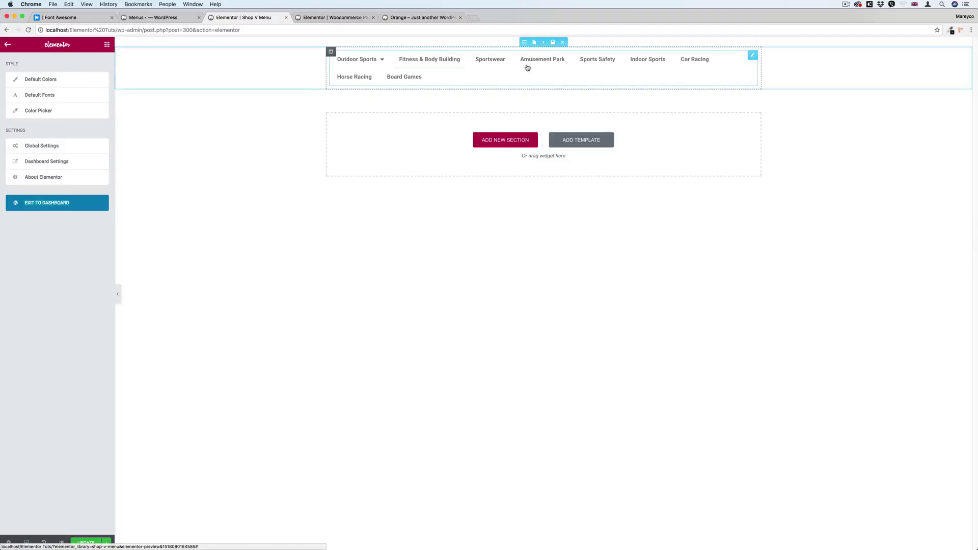
left_click(752, 55)
left_click(71, 103)
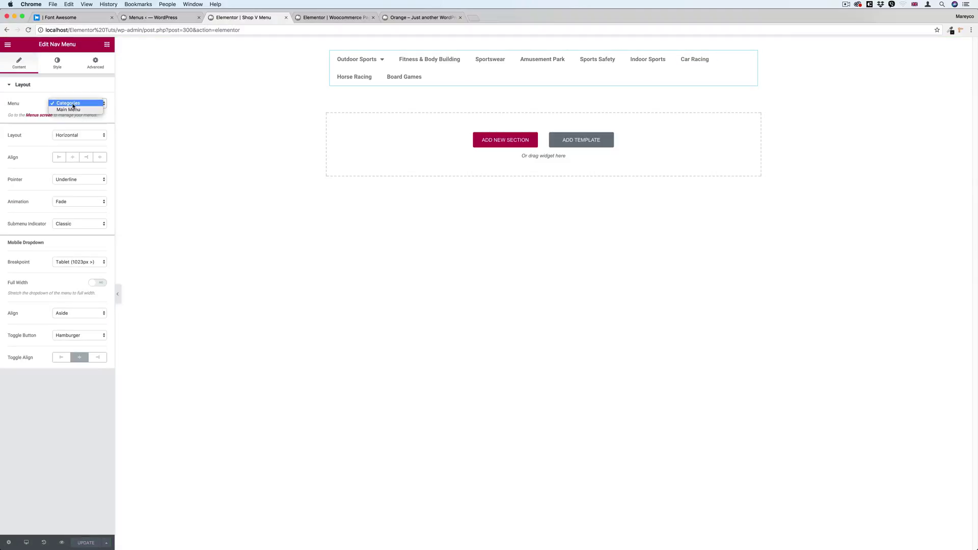
left_click(73, 104)
left_click(68, 135)
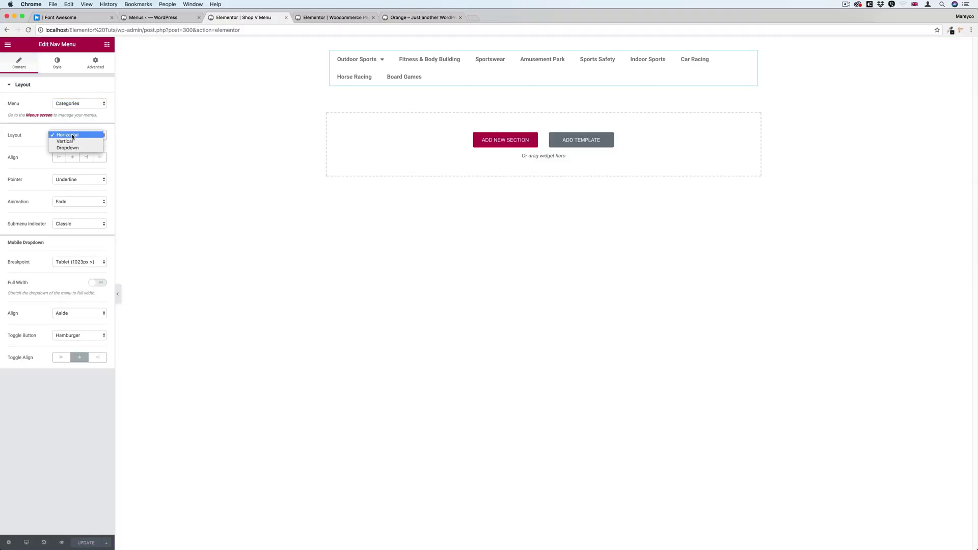
left_click(73, 142)
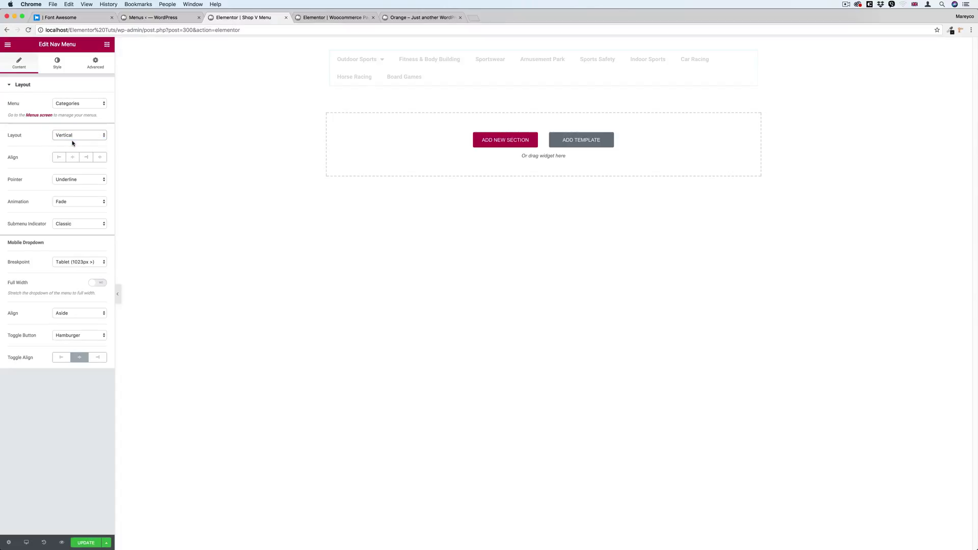
left_click(75, 135)
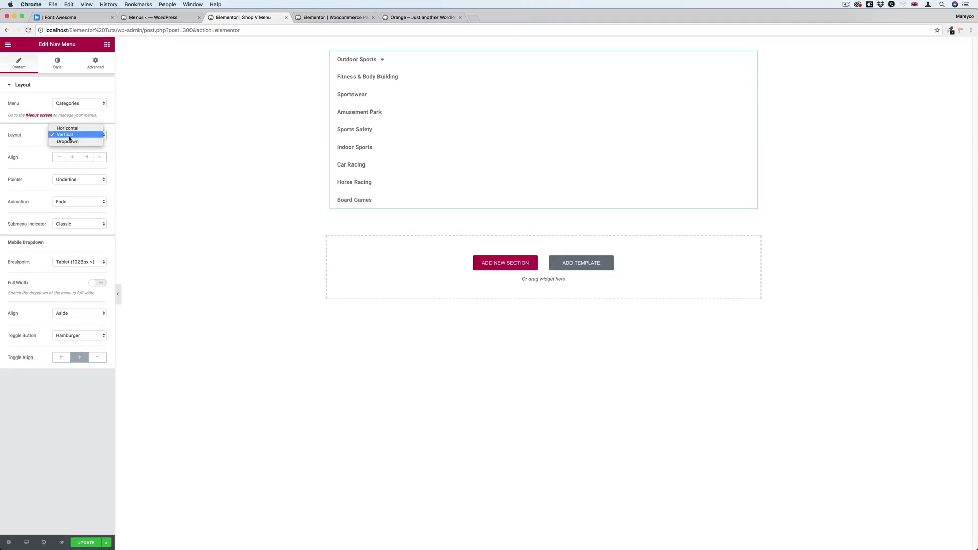
left_click(68, 136)
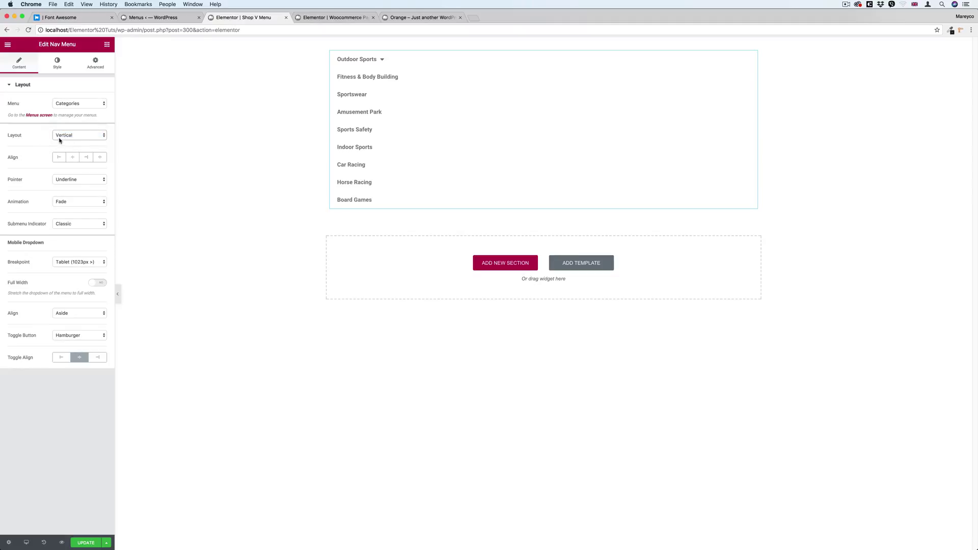
- Align the vertical nav menu to the left and set its pointer style to Background
left_click(58, 157)
left_click(87, 180)
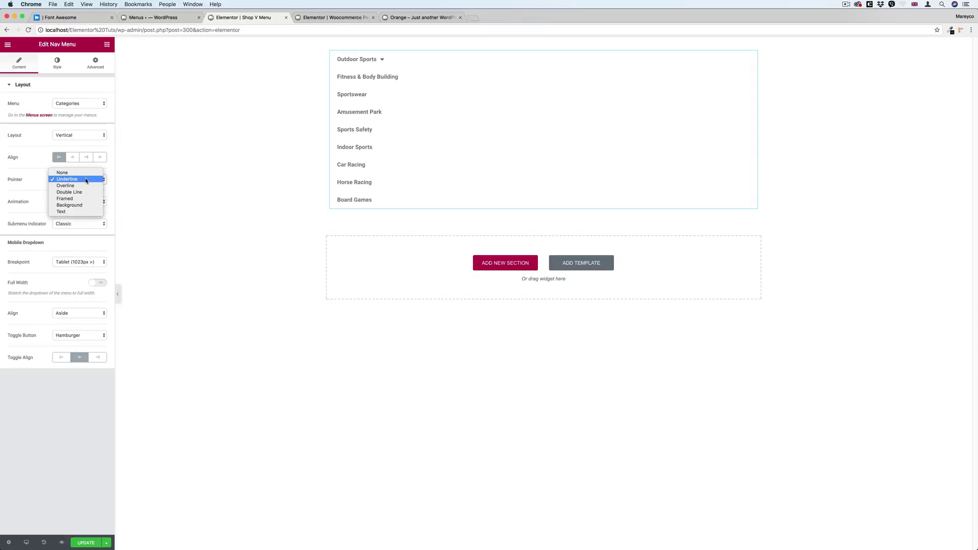
left_click(75, 205)
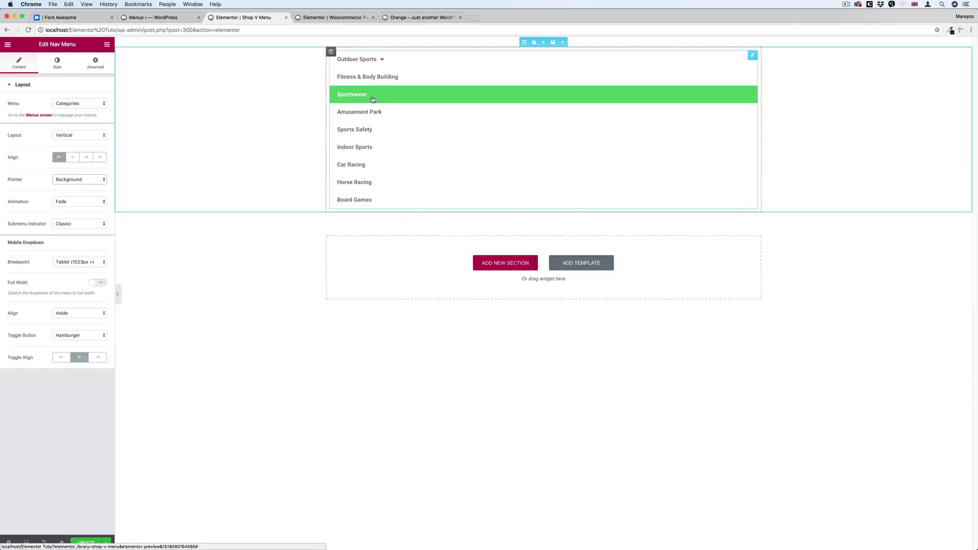
- Try the Shutter In Horizontal and Sweep Down pointer animations on the menu, and set the animation back to Fade
left_click(72, 203)
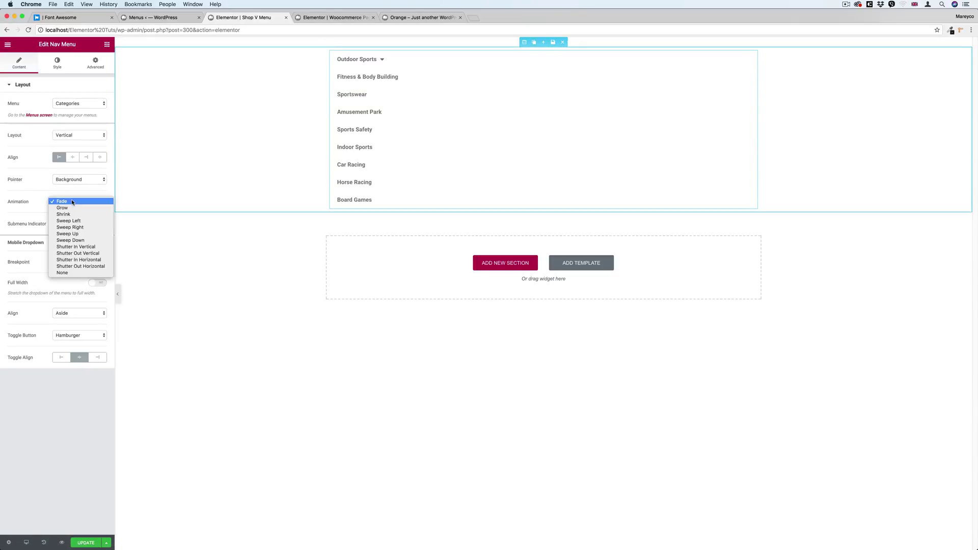
left_click(84, 260)
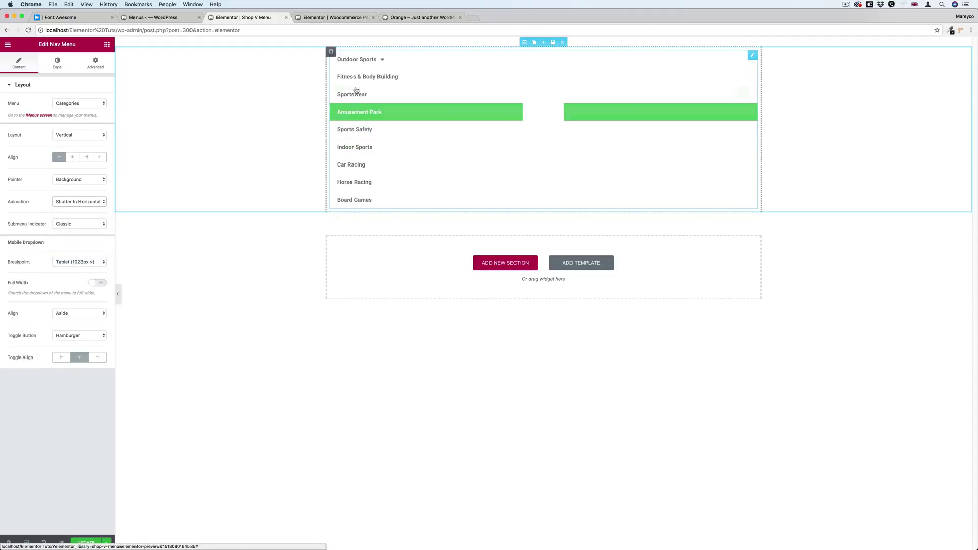
left_click(74, 202)
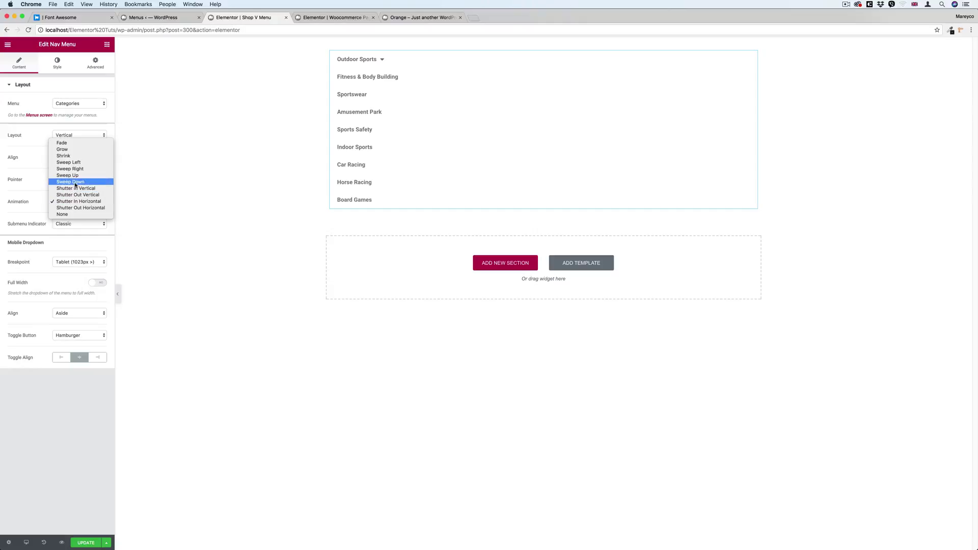
left_click(72, 182)
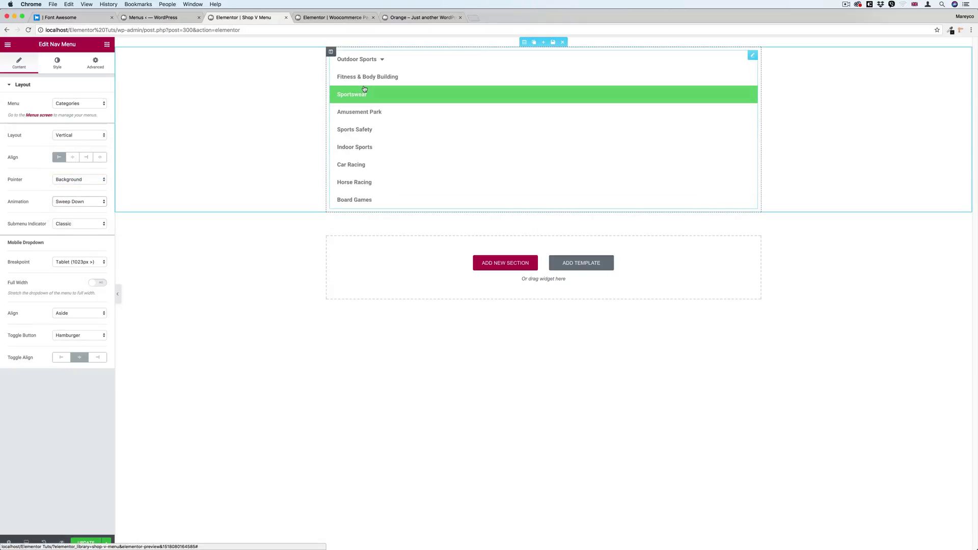
left_click(71, 202)
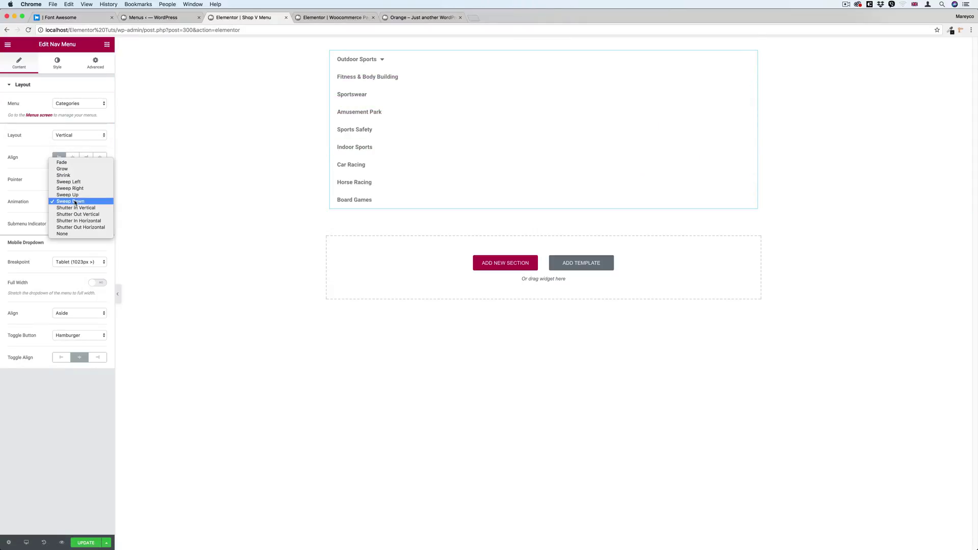
left_click(70, 204)
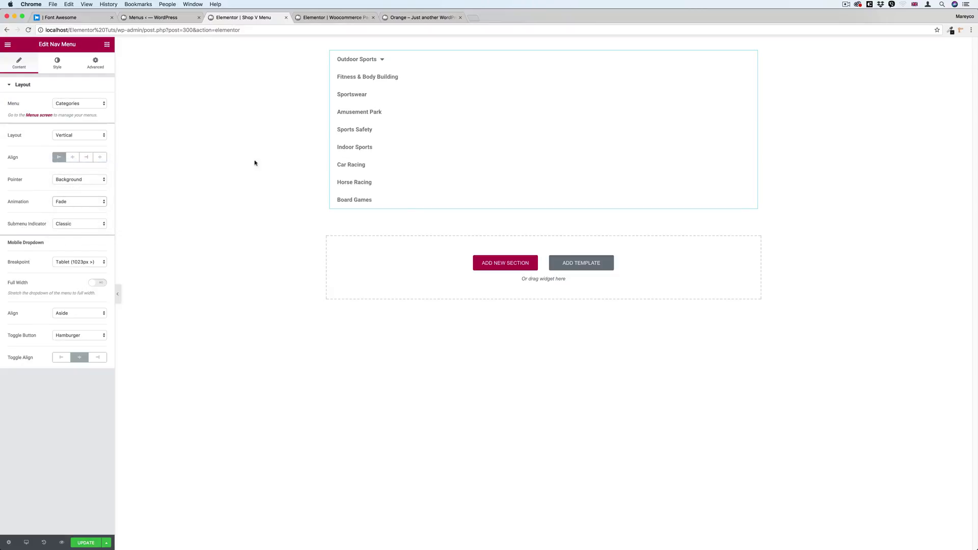
- Compare the Outdoor Sports submenu in the template preview with its sub-items on the WordPress Menus screen
mouse_move(368, 66)
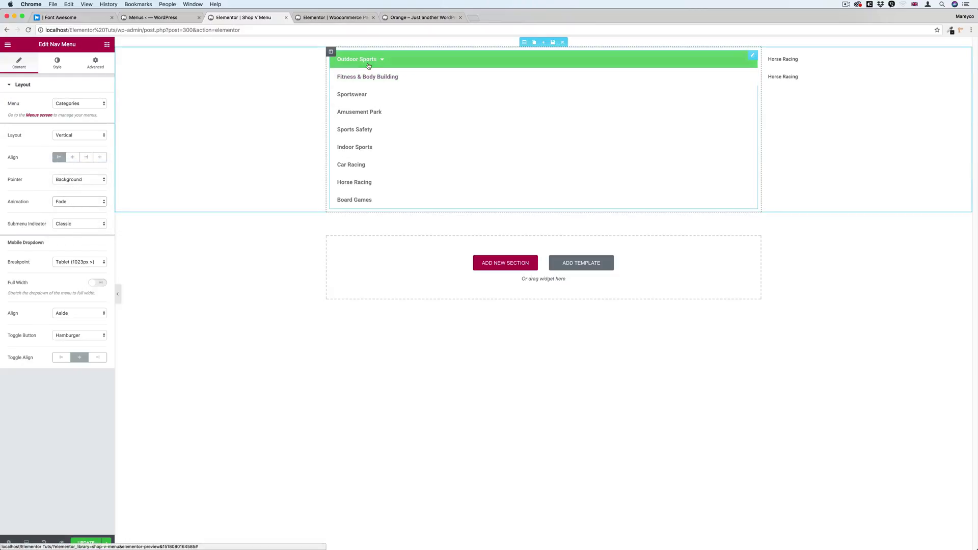
left_click(153, 18)
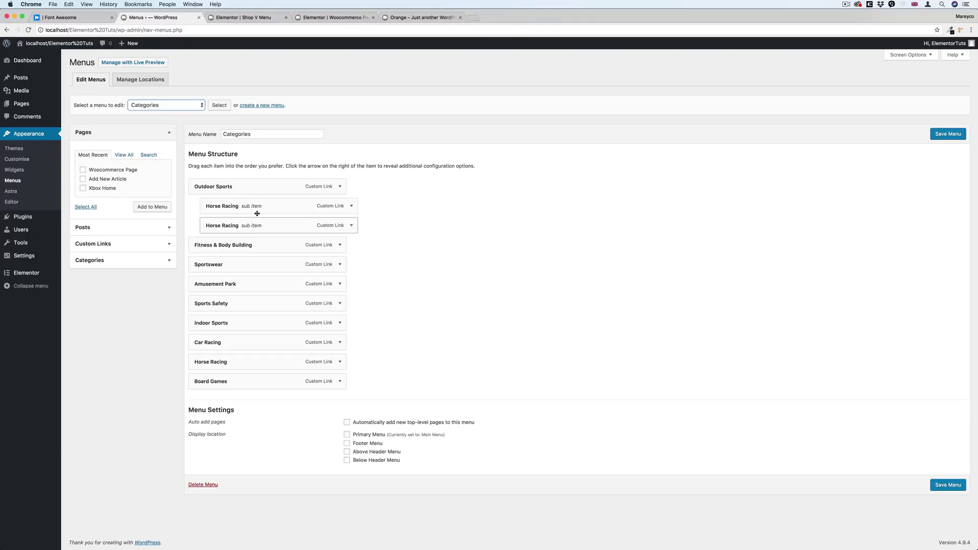
left_click(250, 17)
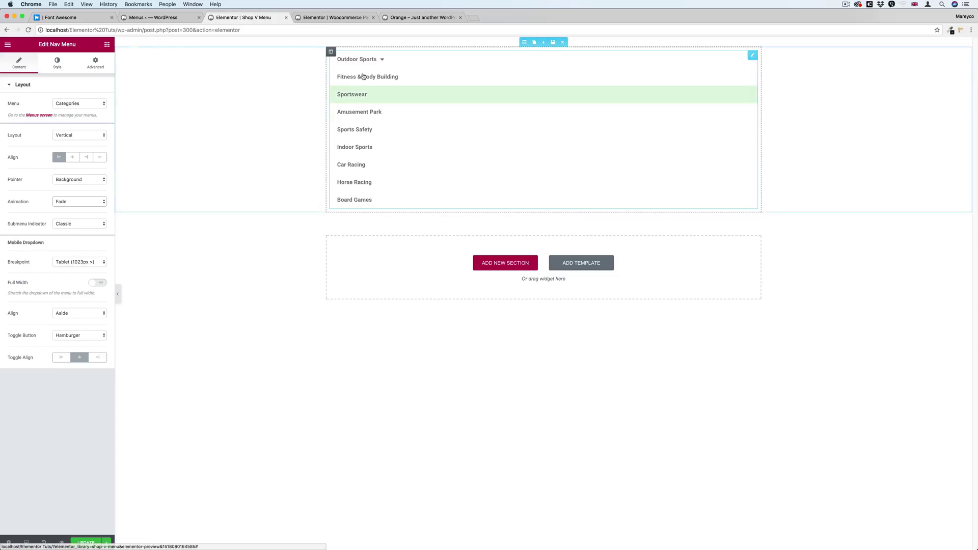
mouse_move(383, 61)
- Try the Chevron, Angle and Plus submenu indicators for the nav menu, and set the indicator back to Classic
left_click(71, 225)
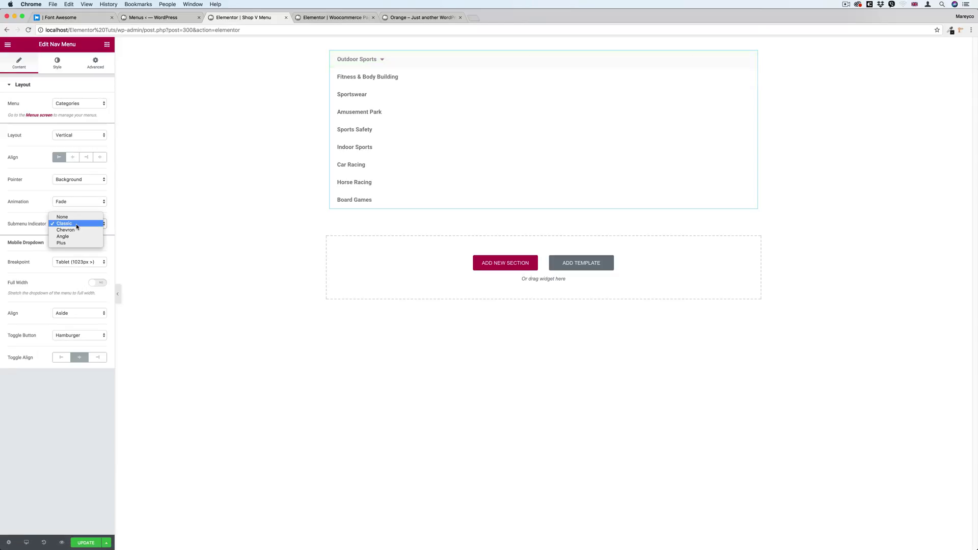
left_click(71, 231)
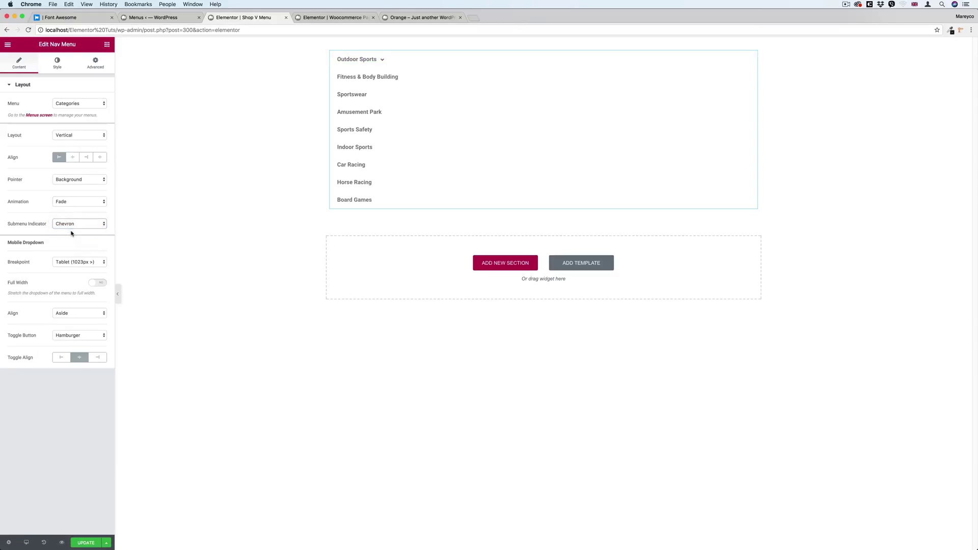
left_click(72, 227)
left_click(74, 230)
left_click(74, 224)
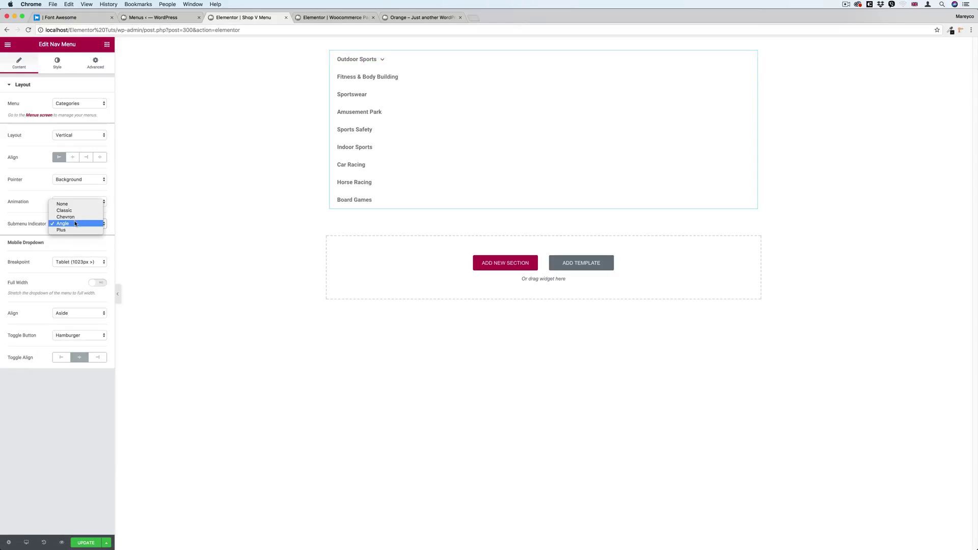
left_click(72, 230)
left_click(73, 222)
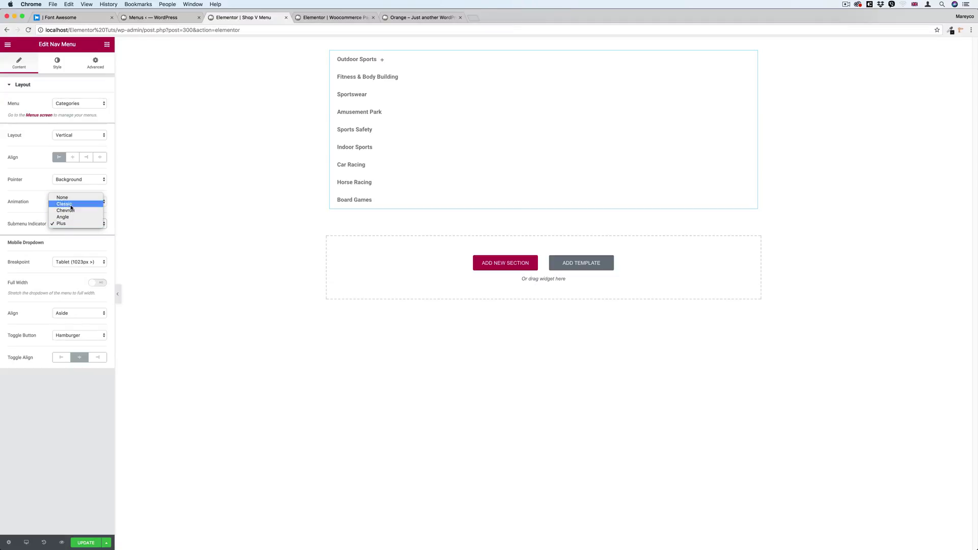
left_click(71, 205)
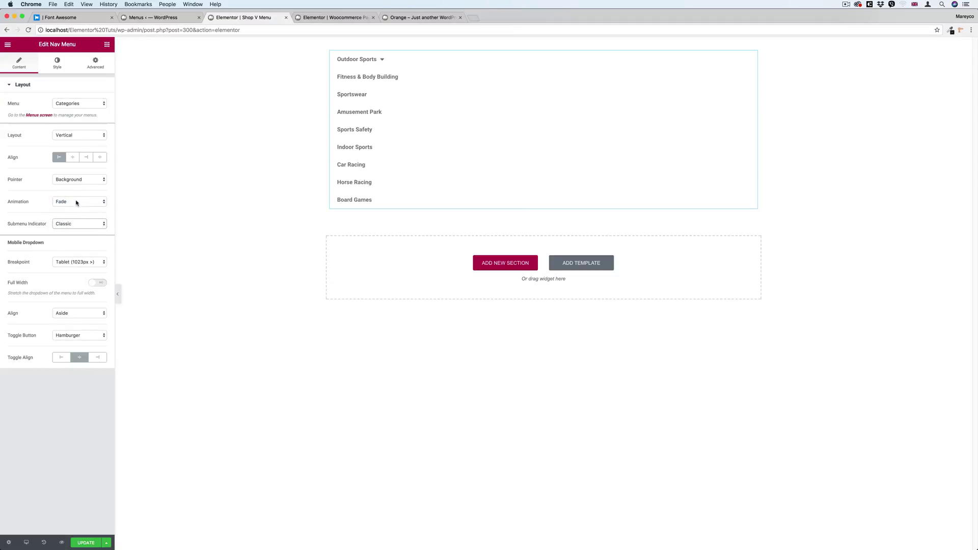
- Keep the nav menu's Fade animation and set its submenu indicator to Chevron
left_click(77, 203)
left_click(74, 202)
left_click(74, 224)
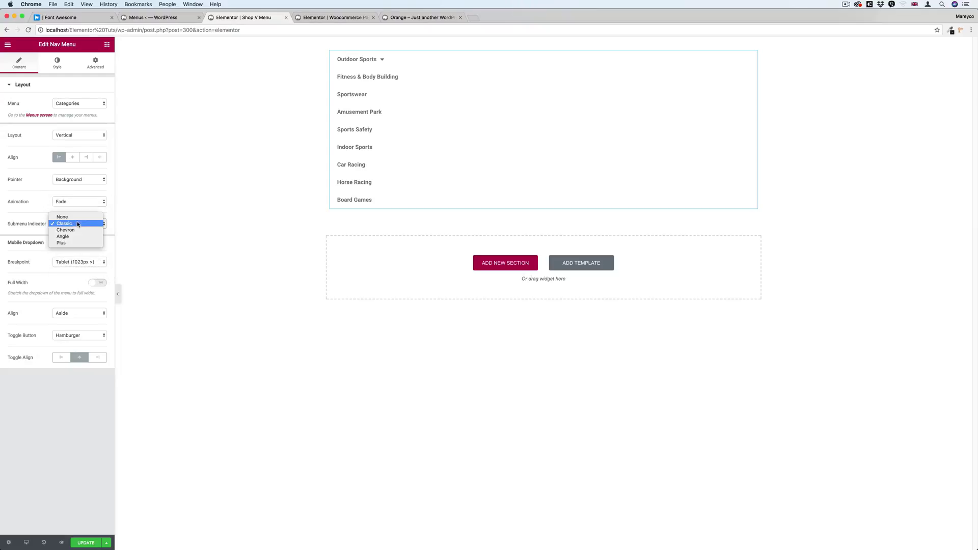
left_click(74, 229)
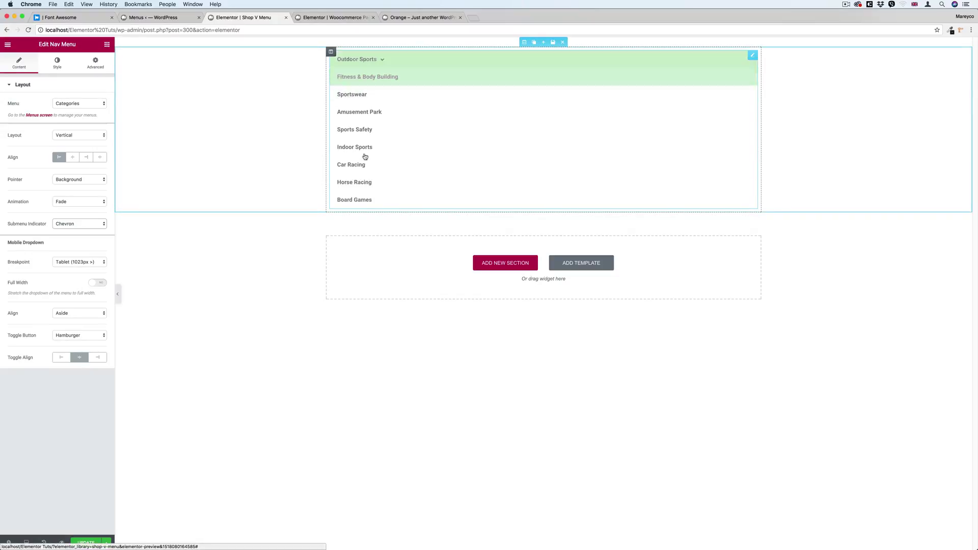
- Check the All Categories column on the WooCommerce page and give the template's Nav Menu widget a classic black background, #000000
left_click(60, 67)
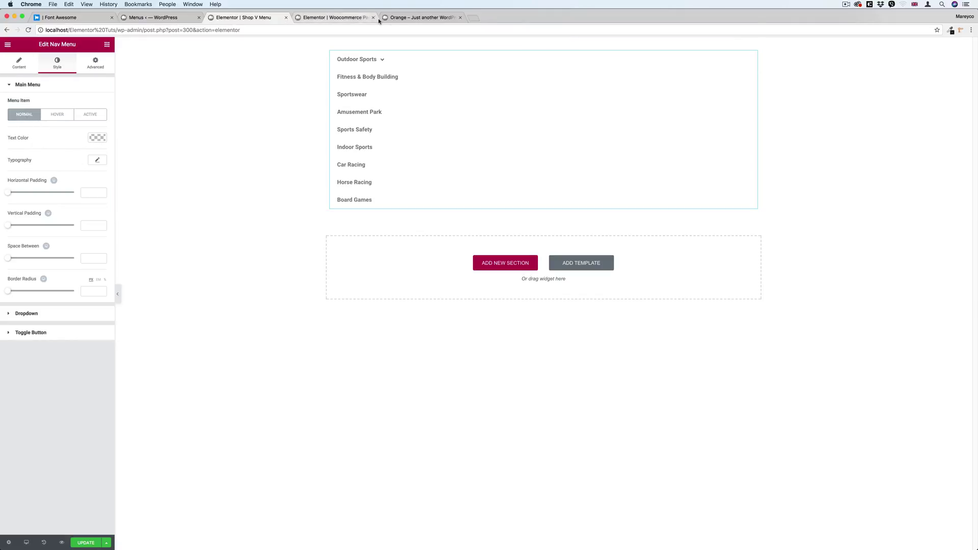
left_click(319, 18)
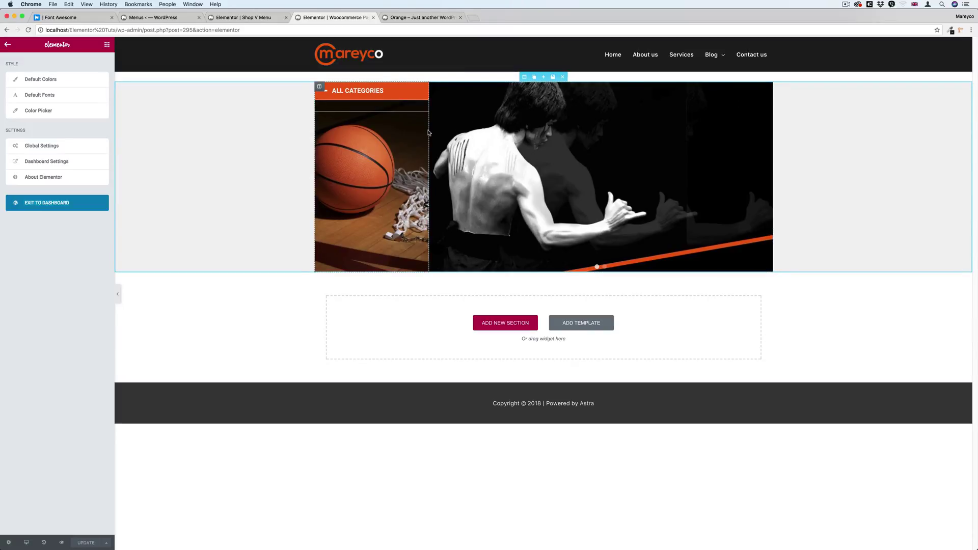
left_click(242, 17)
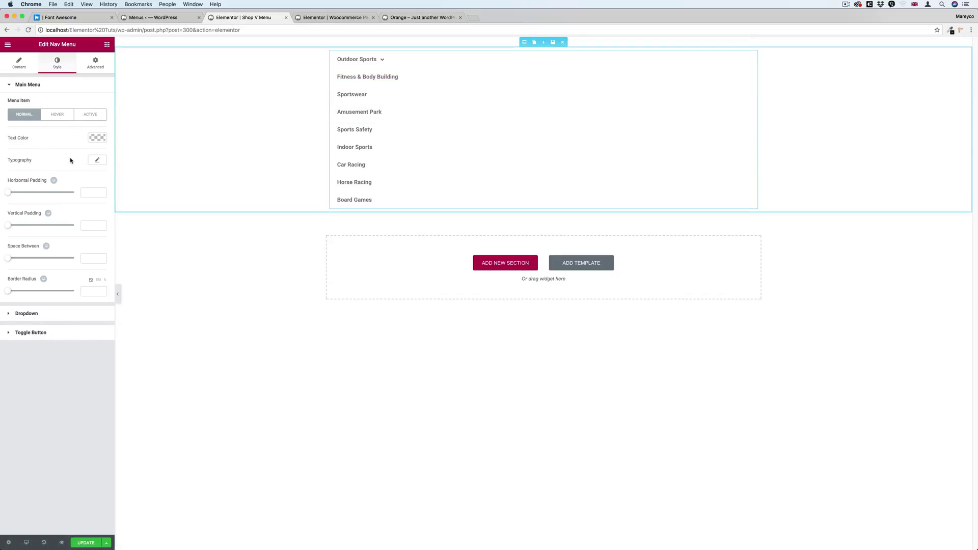
left_click(100, 67)
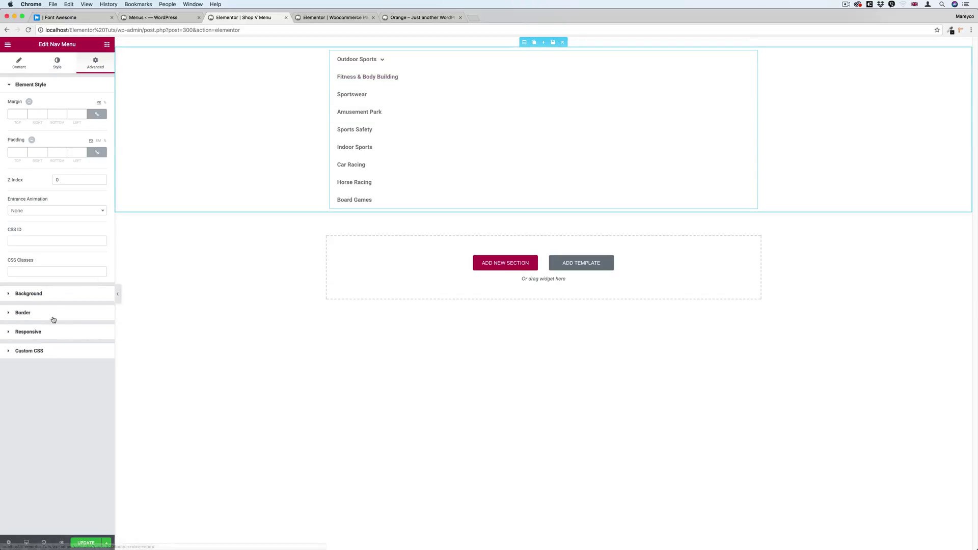
left_click(49, 296)
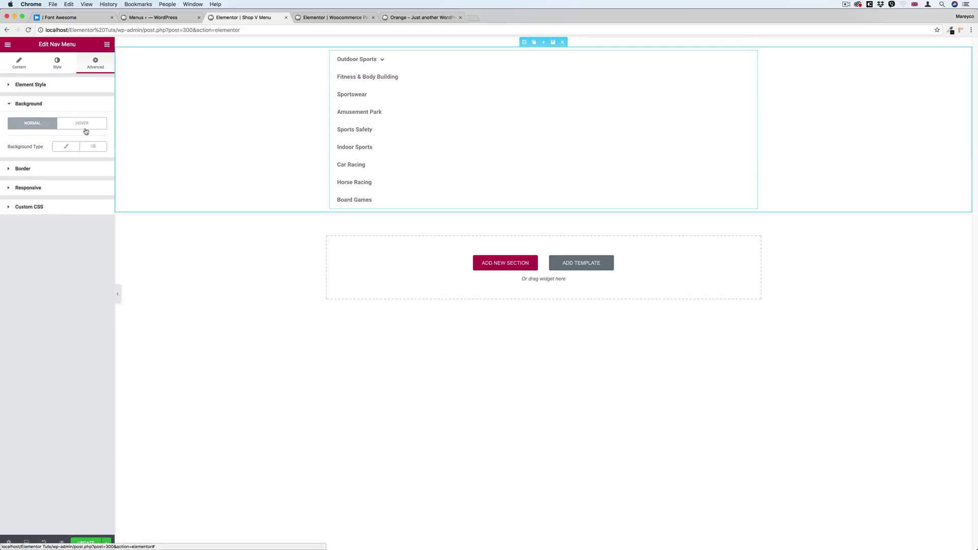
left_click(65, 147)
left_click(96, 169)
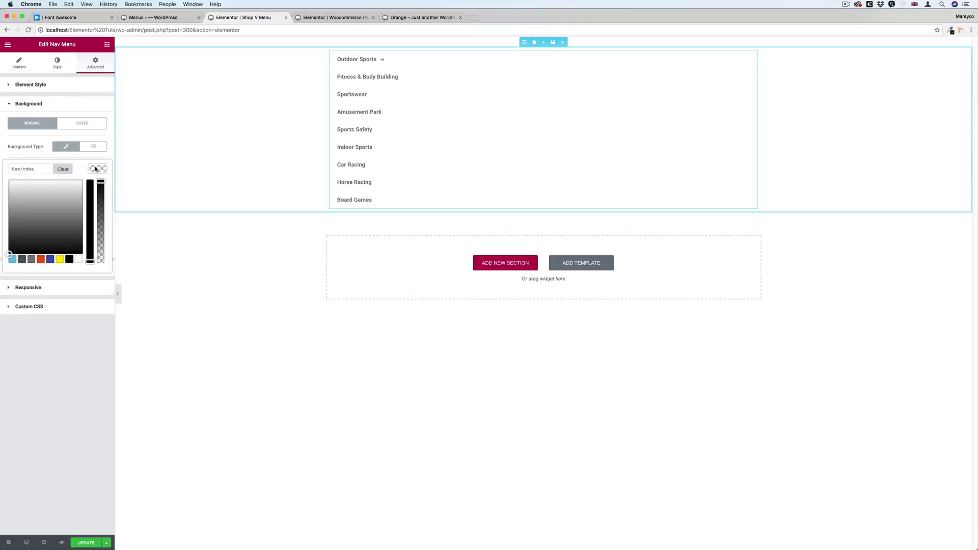
left_click(70, 259)
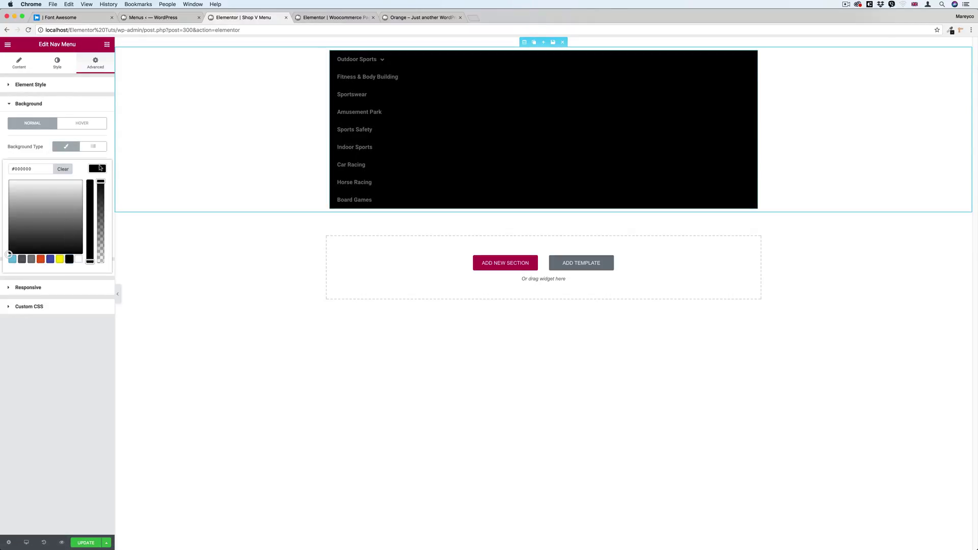
left_click(99, 168)
- Set the normal text color of the main menu items to a slightly off-white shade
left_click(57, 63)
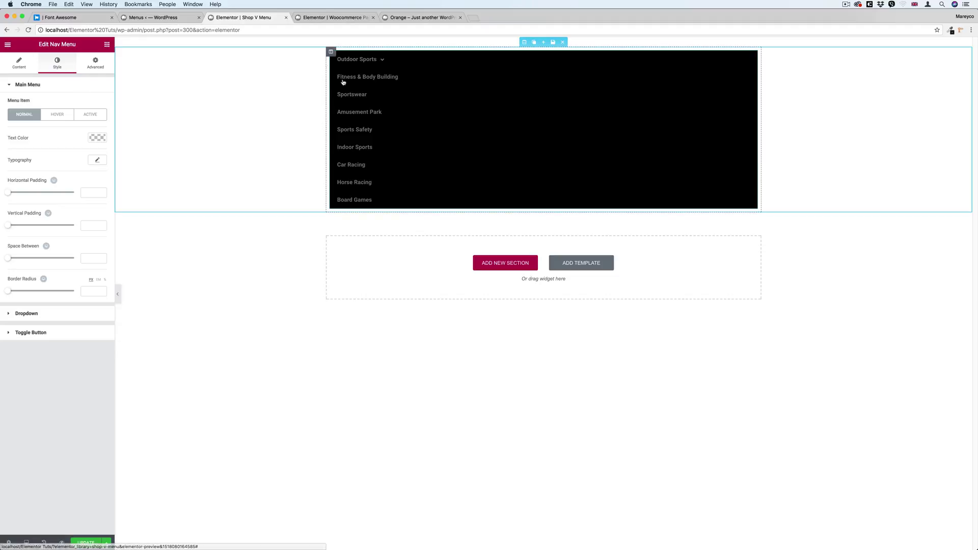
left_click(97, 139)
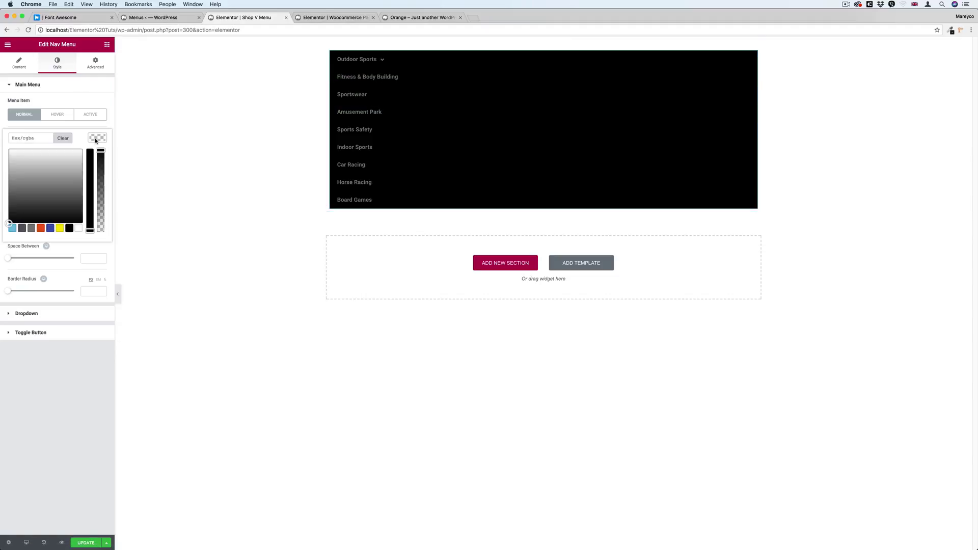
left_click(78, 228)
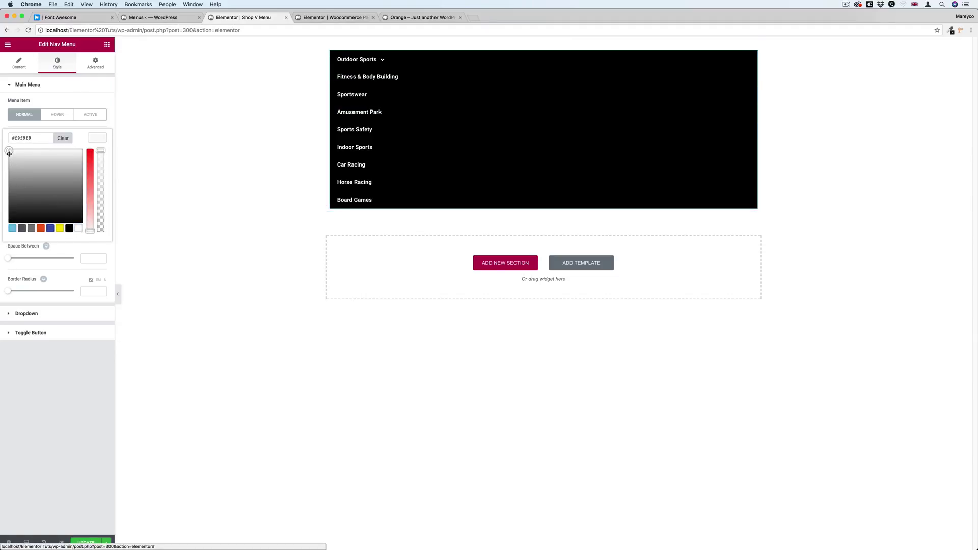
left_click_drag(9, 154, 7, 156)
left_click(95, 139)
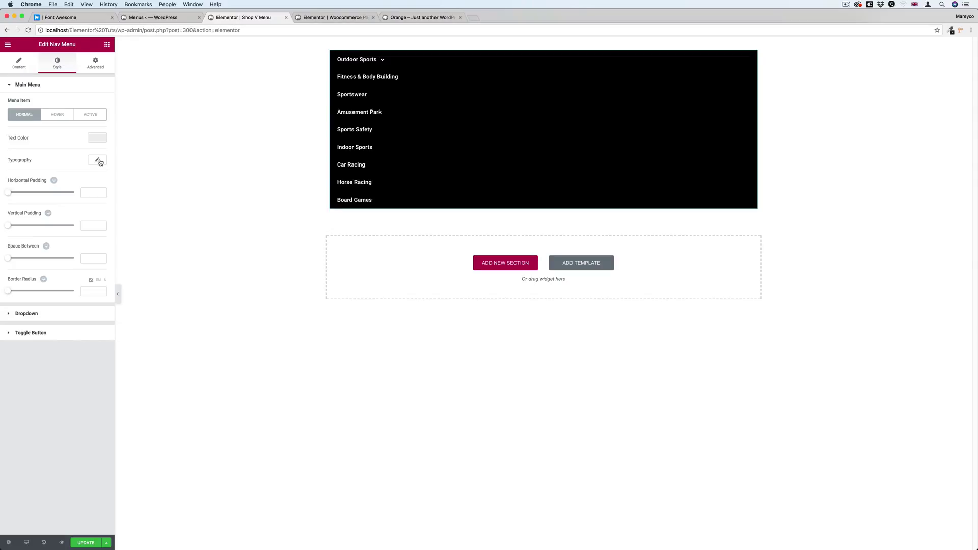
- Try a main menu item font size of 1.4 em, and set the typography size to 1 em
left_click(100, 161)
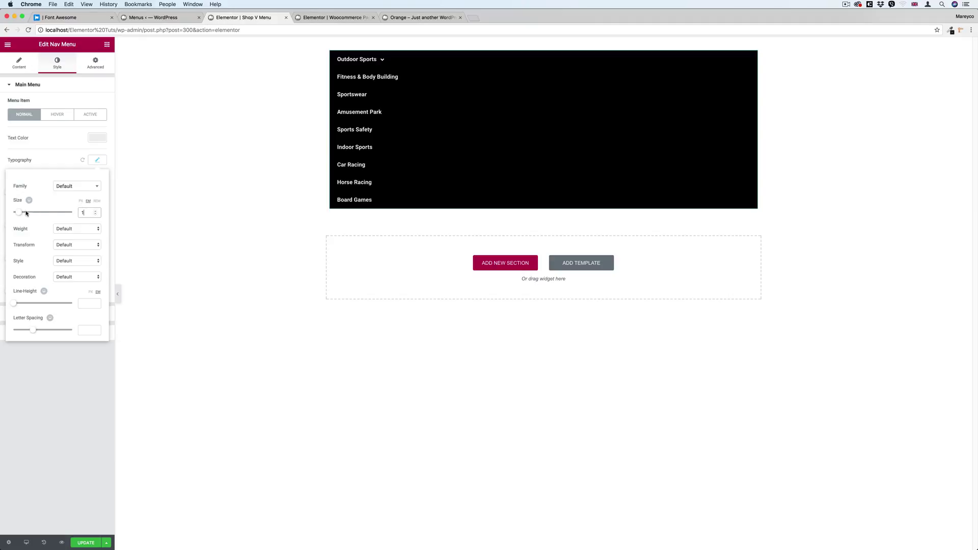
type(".4")
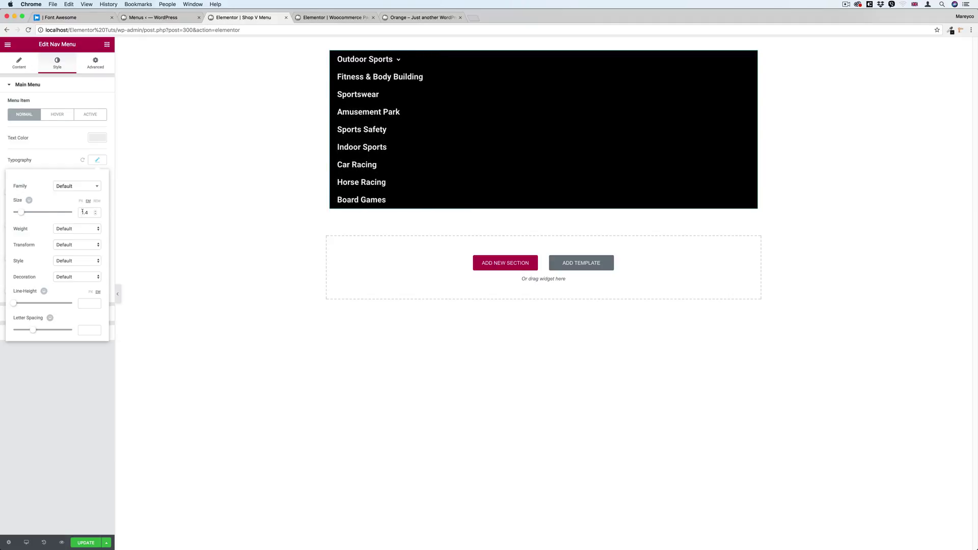
double_click(82, 212)
type("1")
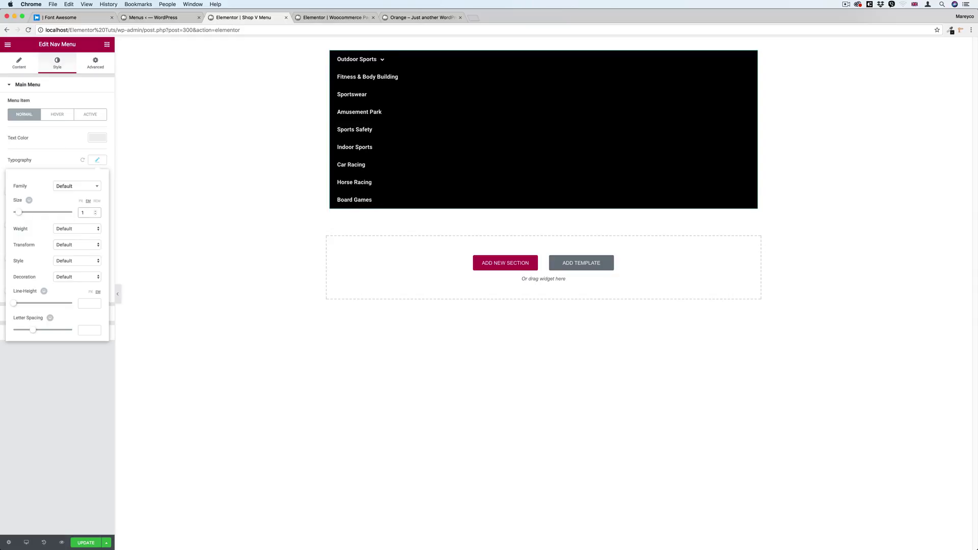
- Set the main menu items' font weight to 600 and the text transform to Capitalize
left_click(70, 229)
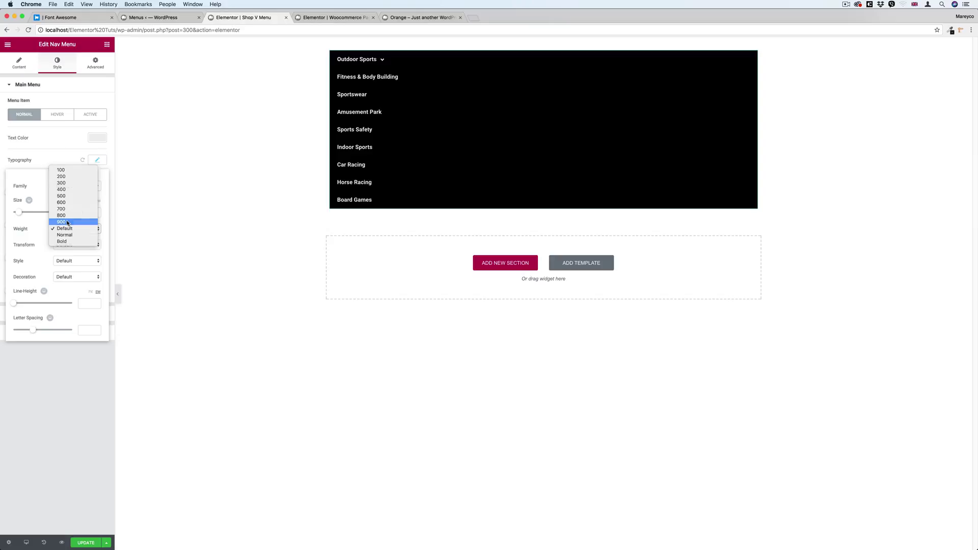
left_click(67, 222)
left_click(68, 225)
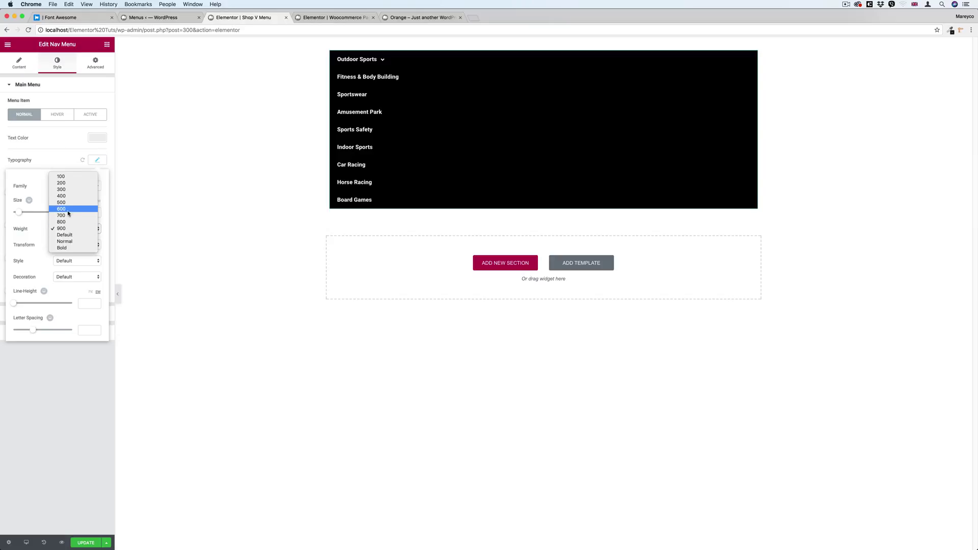
left_click(68, 208)
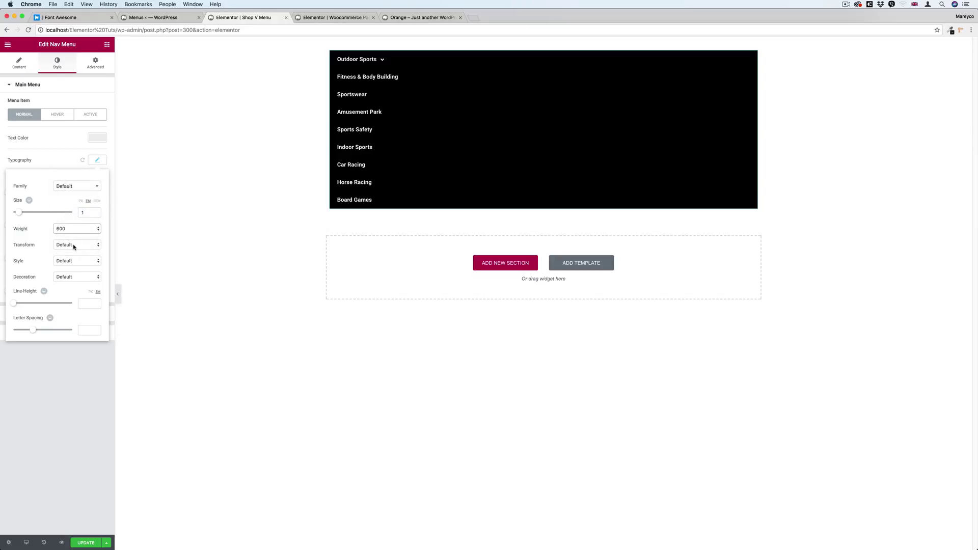
left_click(74, 246)
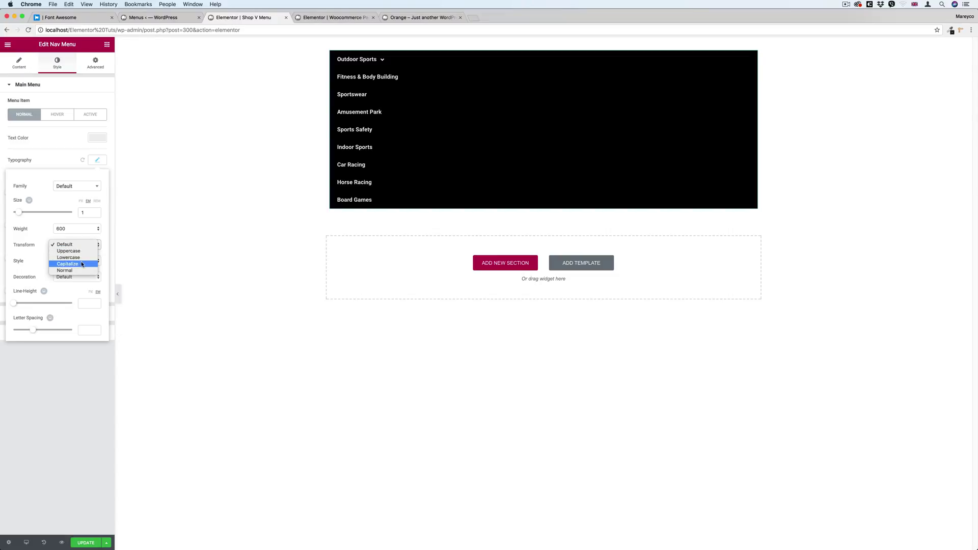
left_click(81, 264)
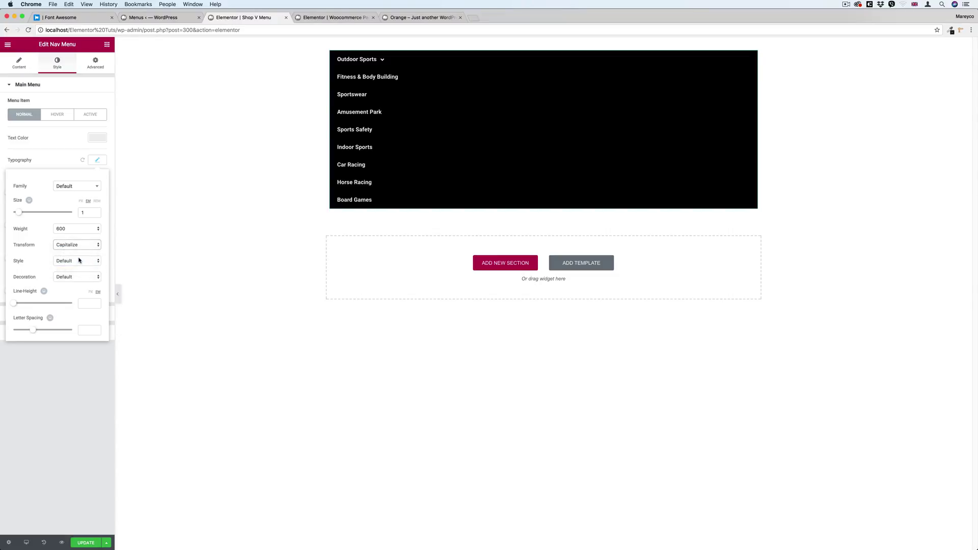
left_click(97, 160)
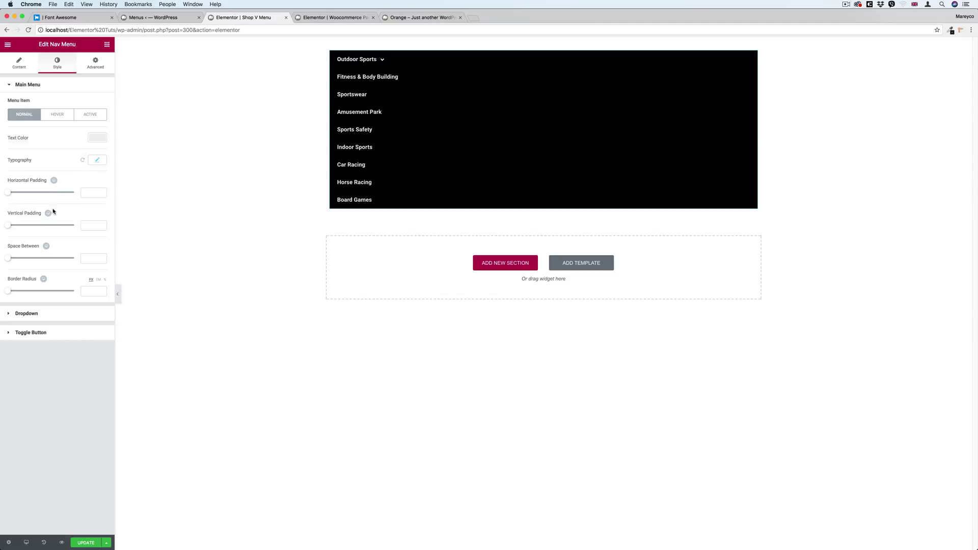
- Try wider horizontal padding for the main menu items and set it to 12
mouse_move(9, 194)
left_mouse_down()
mouse_move(66, 194)
mouse_move(25, 192)
left_mouse_up()
left_click(101, 195)
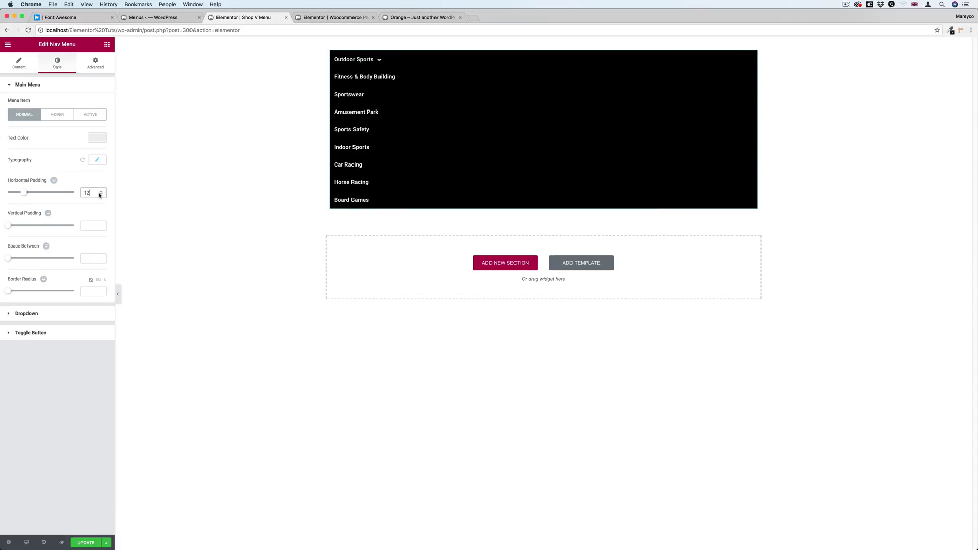
left_click_drag(25, 194, 40, 192)
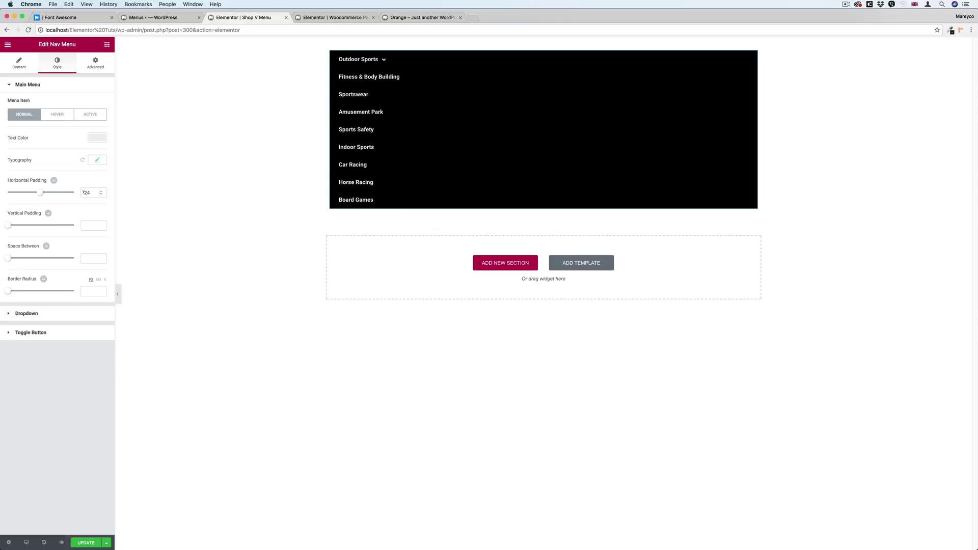
type("12")
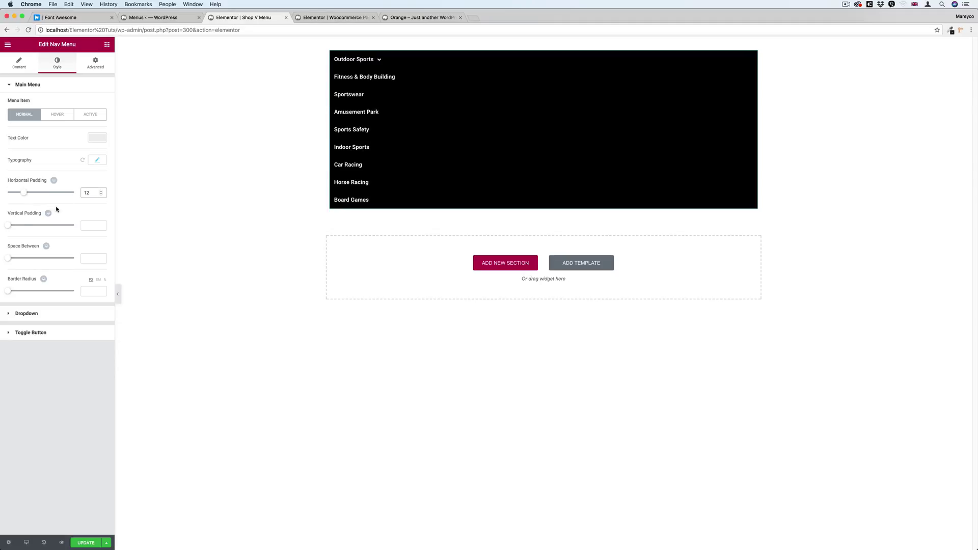
- Set the main menu items' vertical padding to 14 and the space between to 1.5, checking the Categories column on the WooCommerce page
left_click_drag(8, 228, 29, 225)
left_click_drag(9, 259, 21, 258)
left_click(326, 17)
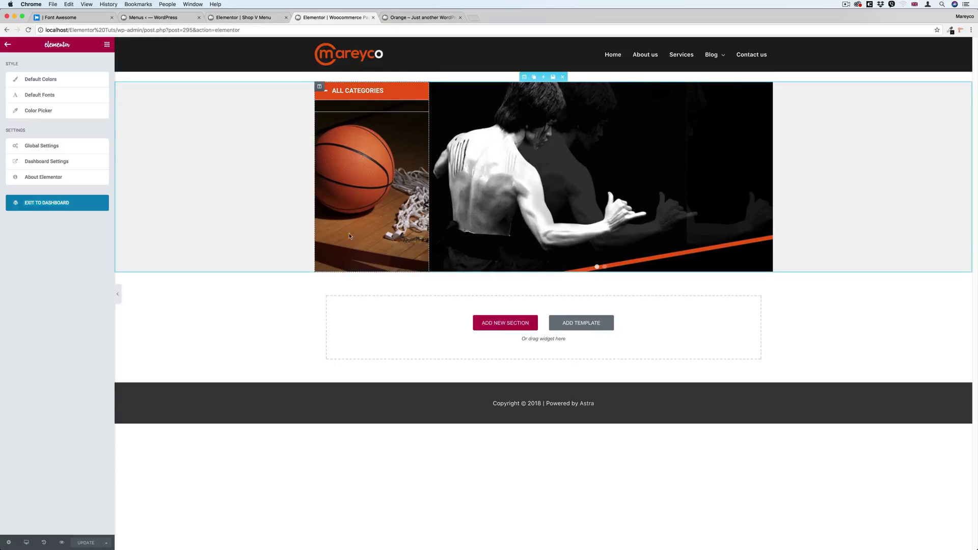
left_click(240, 18)
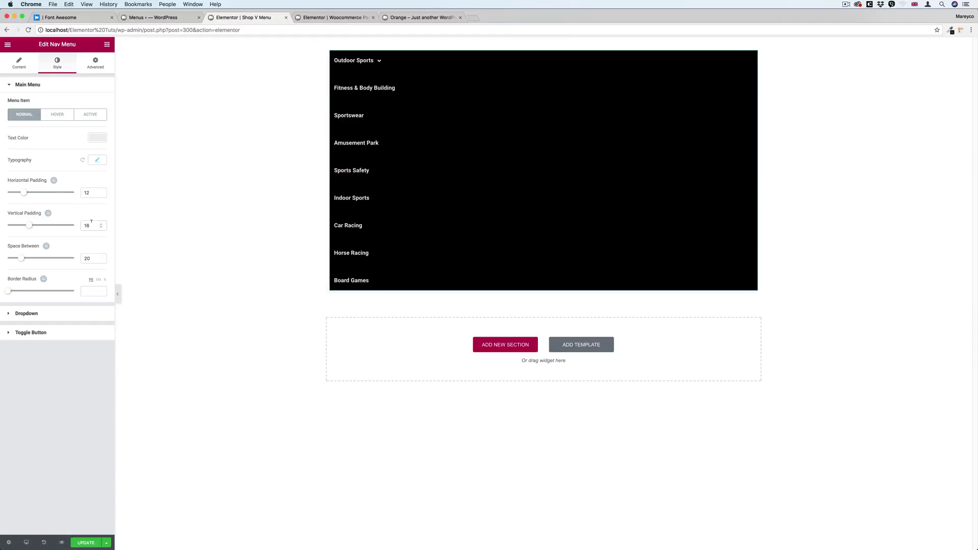
left_click_drag(91, 223, 79, 224)
type("14")
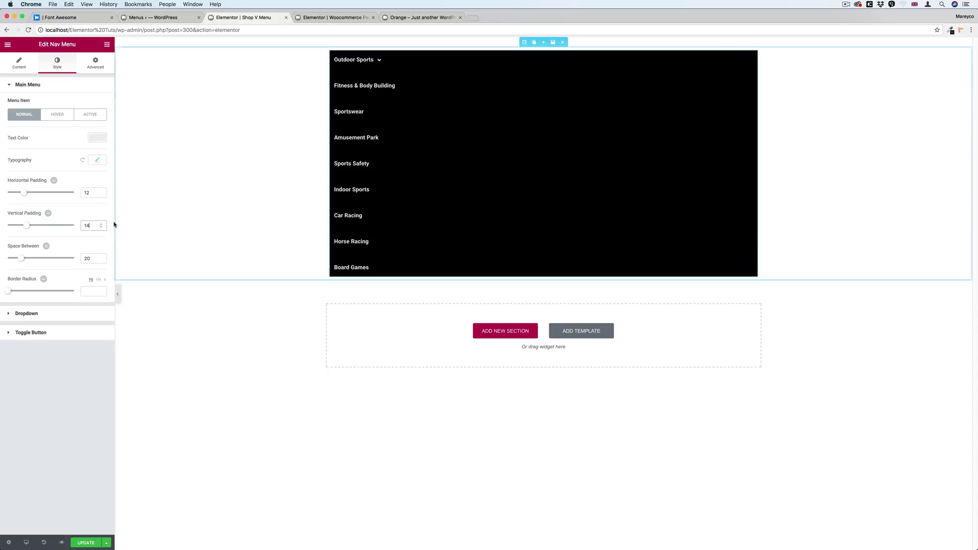
left_click_drag(92, 258, 78, 260)
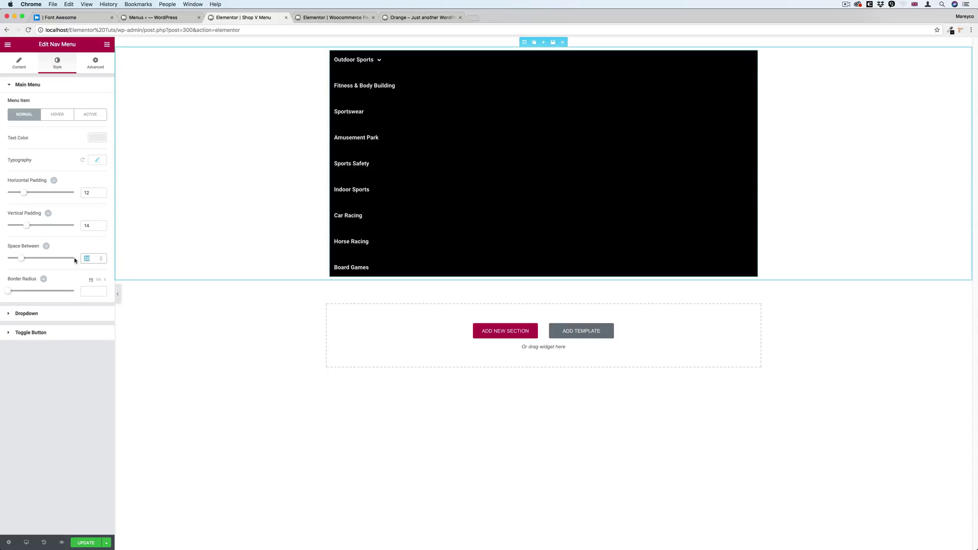
type("1.5")
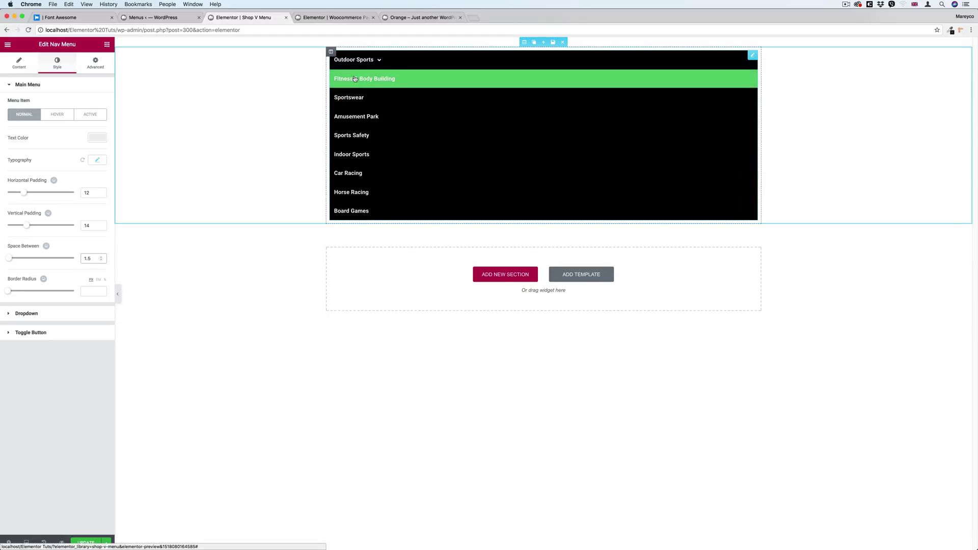
- Set the margin and padding of the column holding the nav menu to 0 on all sides
mouse_move(342, 62)
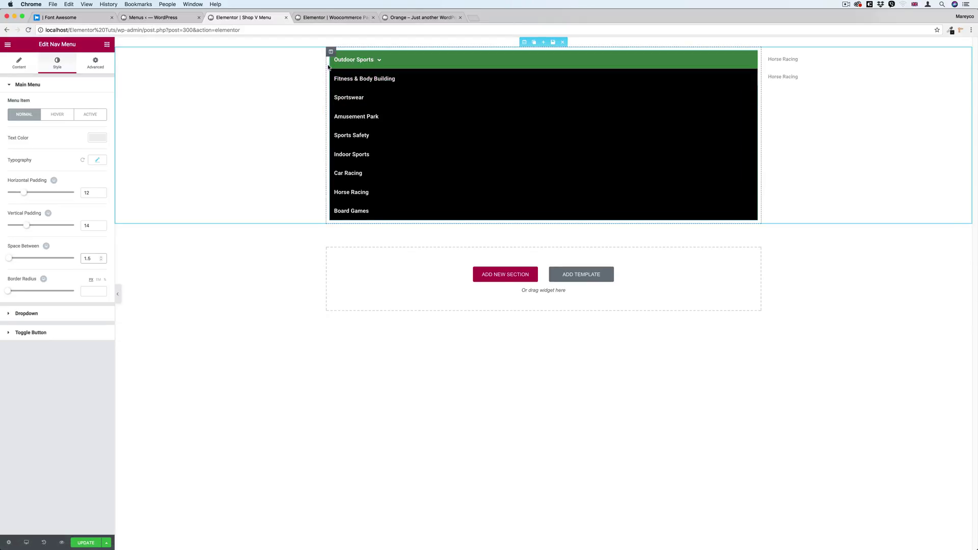
left_click(330, 52)
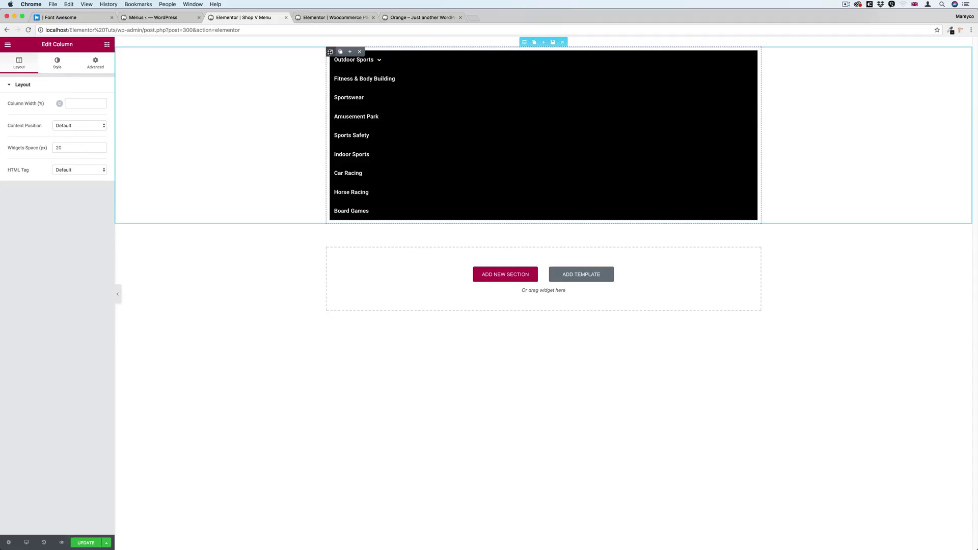
left_click(96, 64)
left_click(96, 113)
left_click(97, 153)
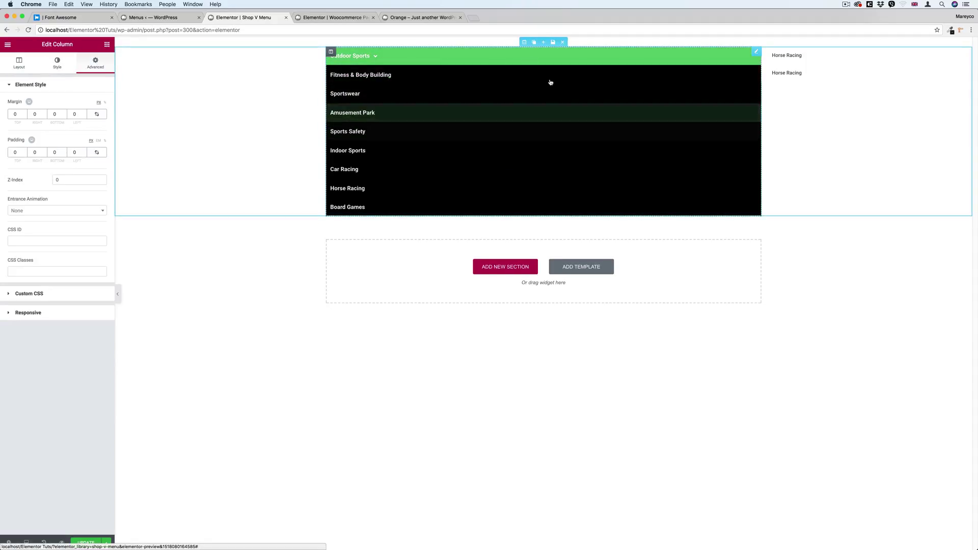
mouse_move(437, 59)
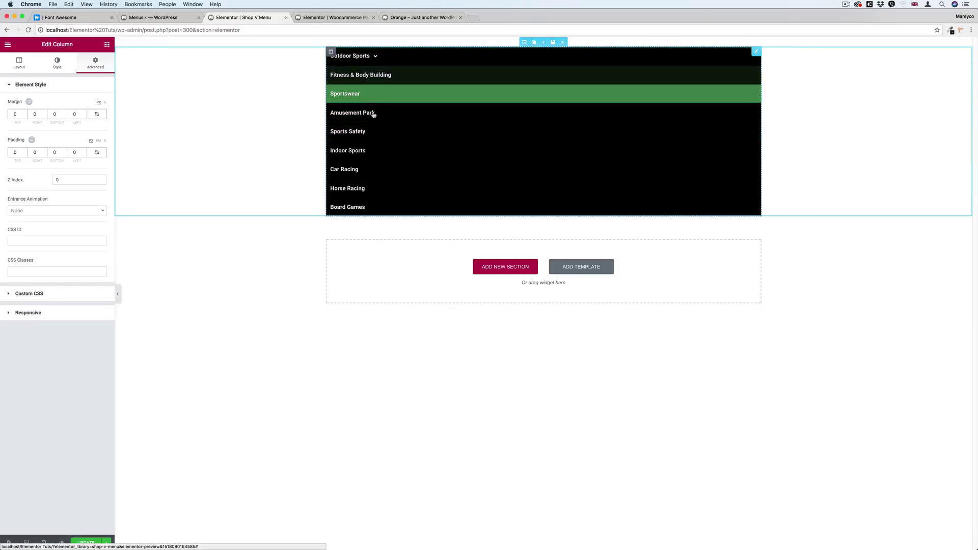
- Set the nav menu items' hover pointer color to the orange preset and compare it with the All Categories header on the WooCommerce page
left_click(65, 65)
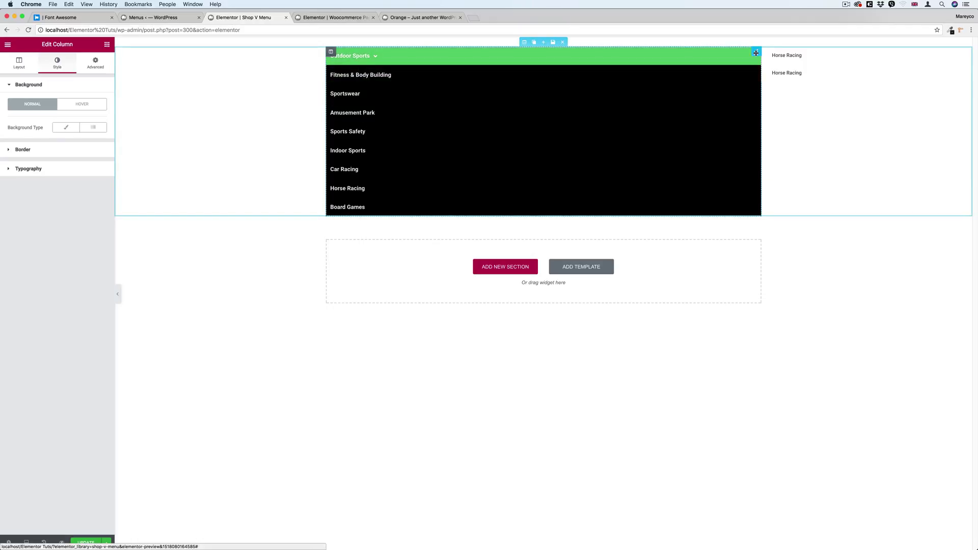
left_click(757, 51)
left_click(73, 63)
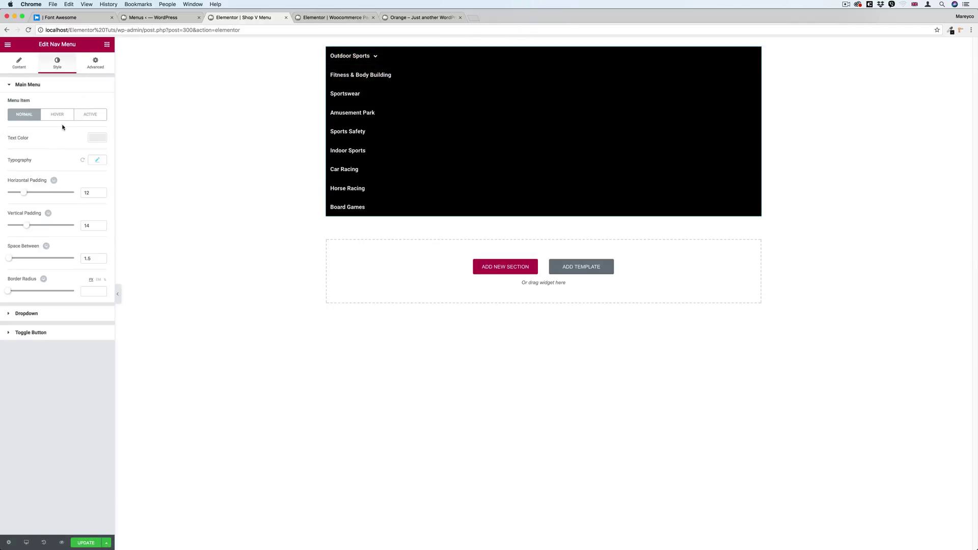
left_click(55, 115)
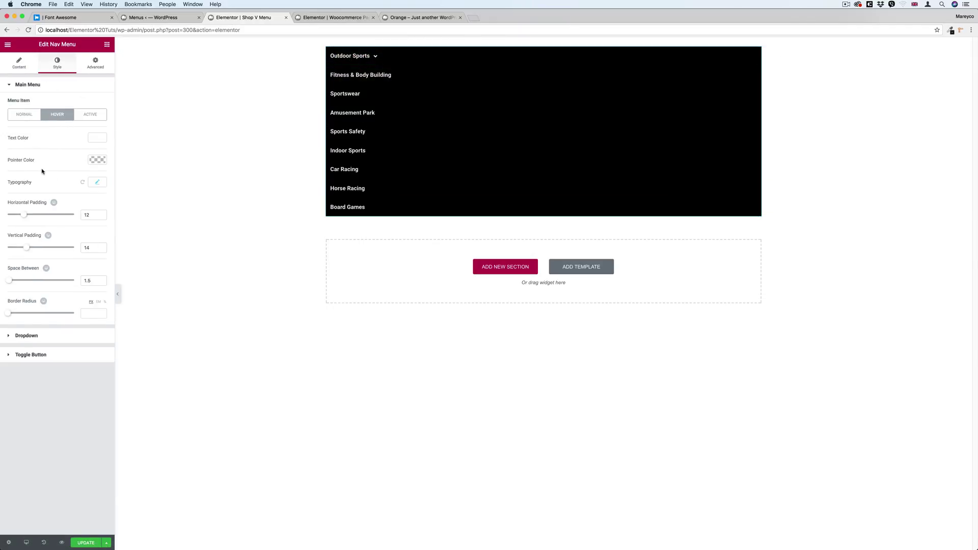
left_click(93, 161)
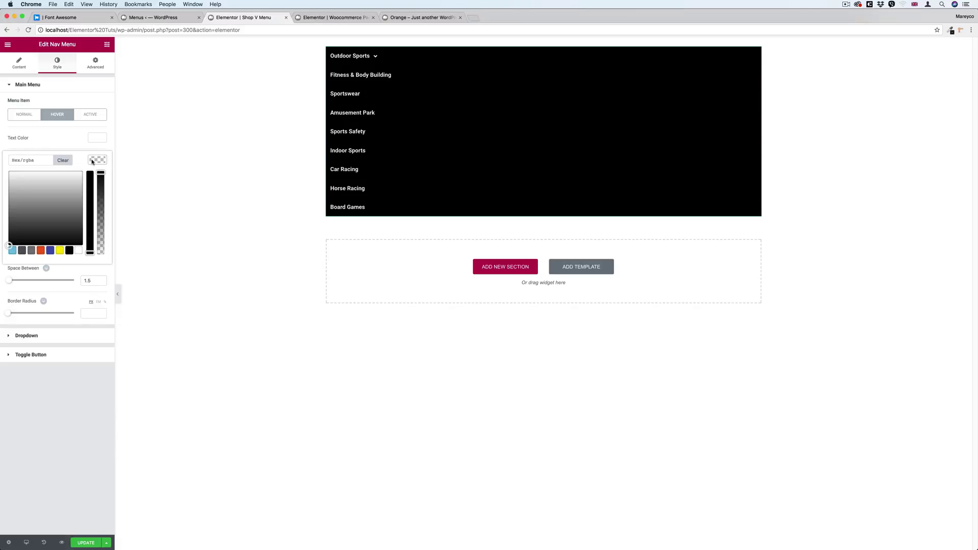
left_click(41, 250)
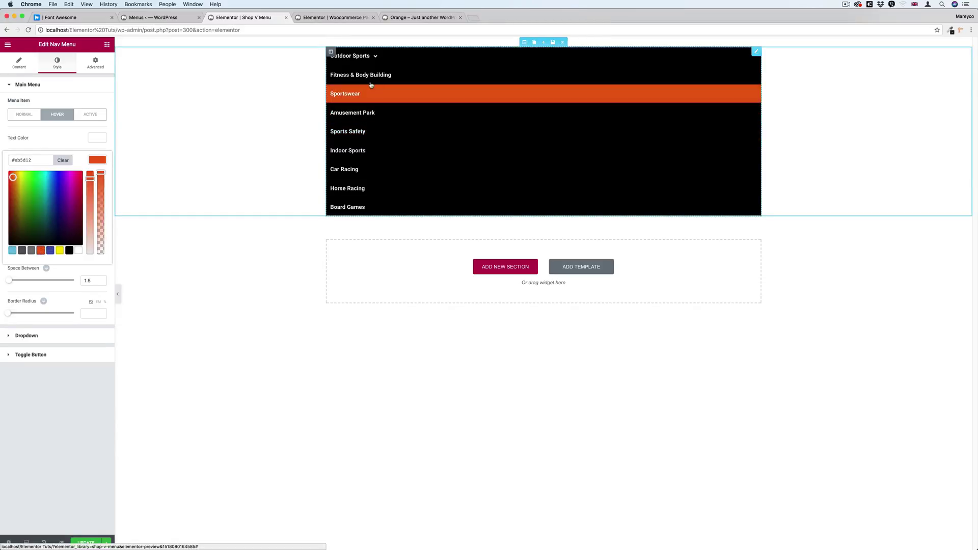
key("ctrl+Tab")
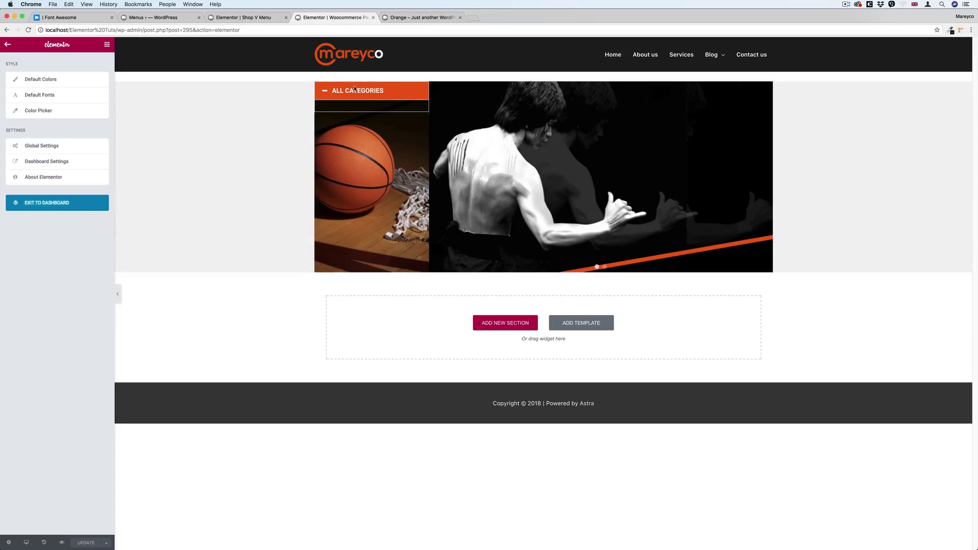
left_click(243, 17)
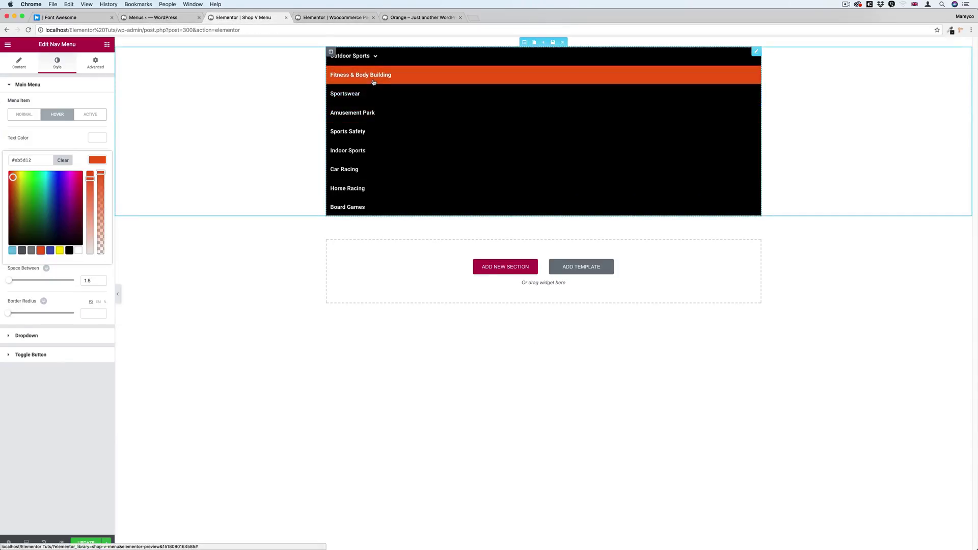
- Update the Shop V Menu template and copy its shortcode from Elementor's My Library in WordPress
left_click(85, 543)
left_click(161, 17)
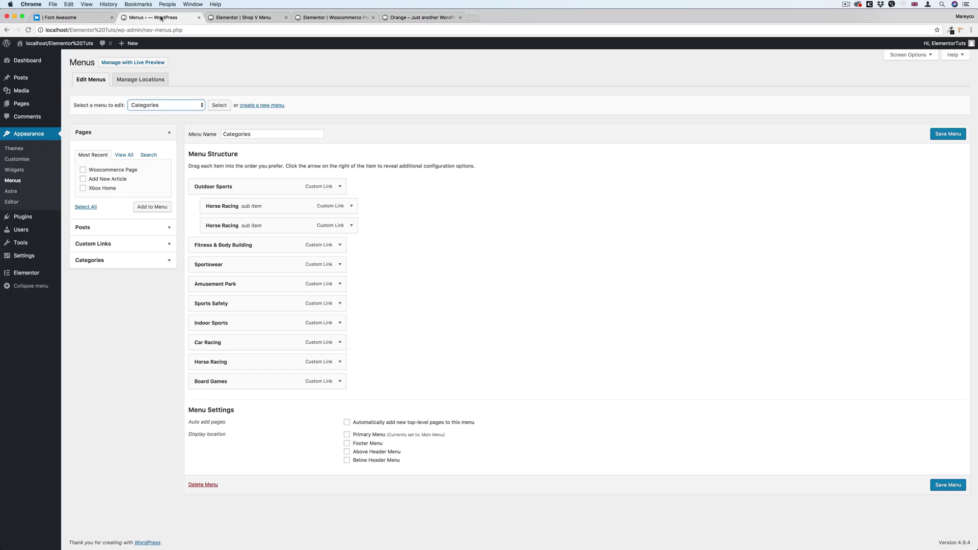
mouse_move(26, 273)
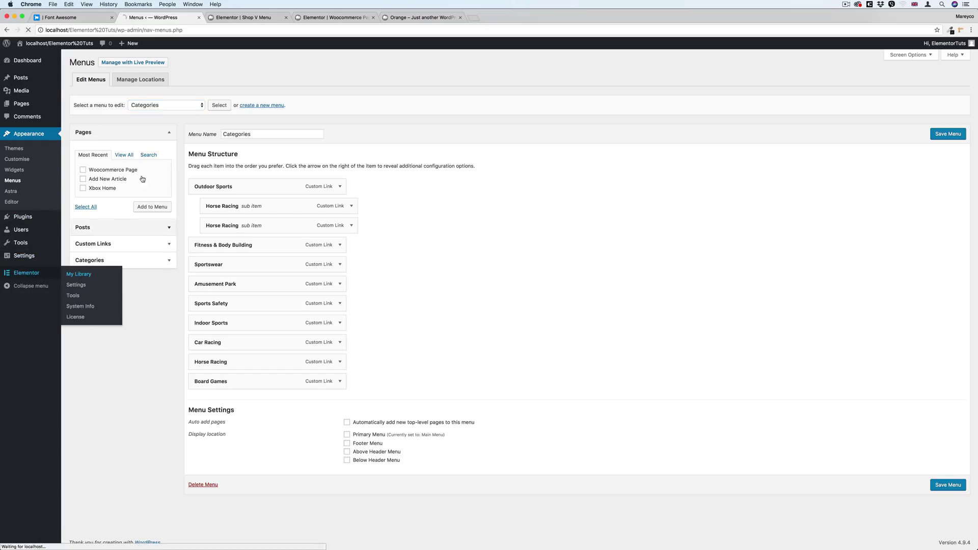
left_click(82, 274)
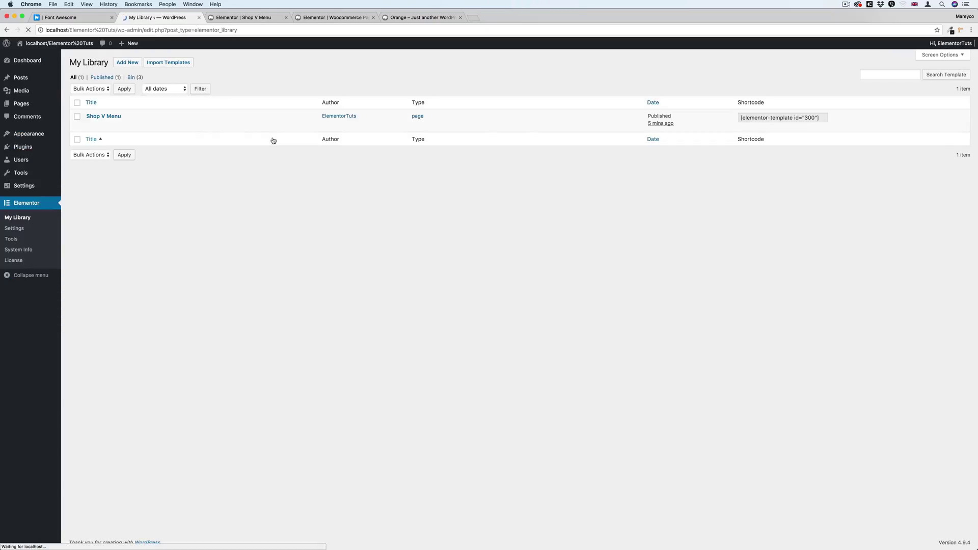
left_click(777, 117)
key("super+c")
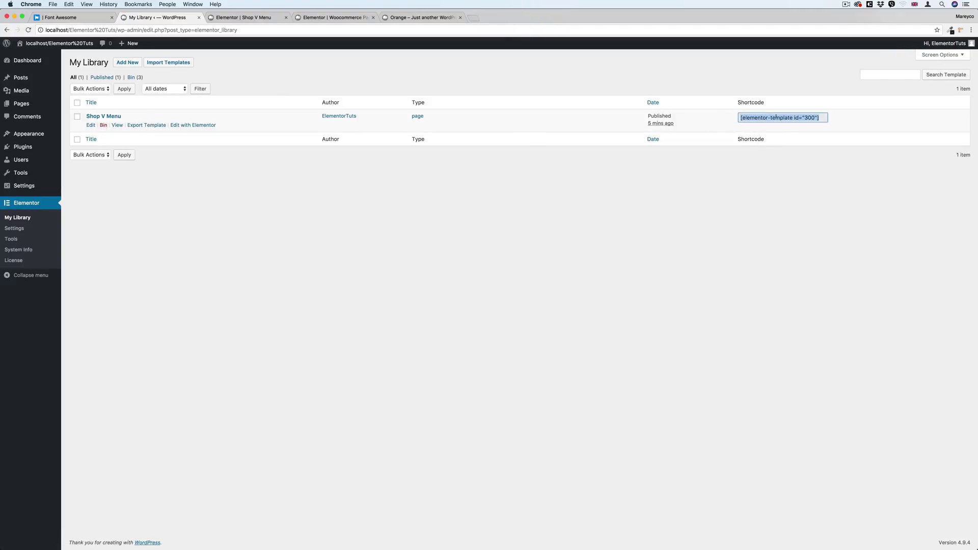
- Paste the shortcode [elementor-template id="300"] as text into the all categories accordion item, update the WooCommerce page and preview it
left_click(325, 18)
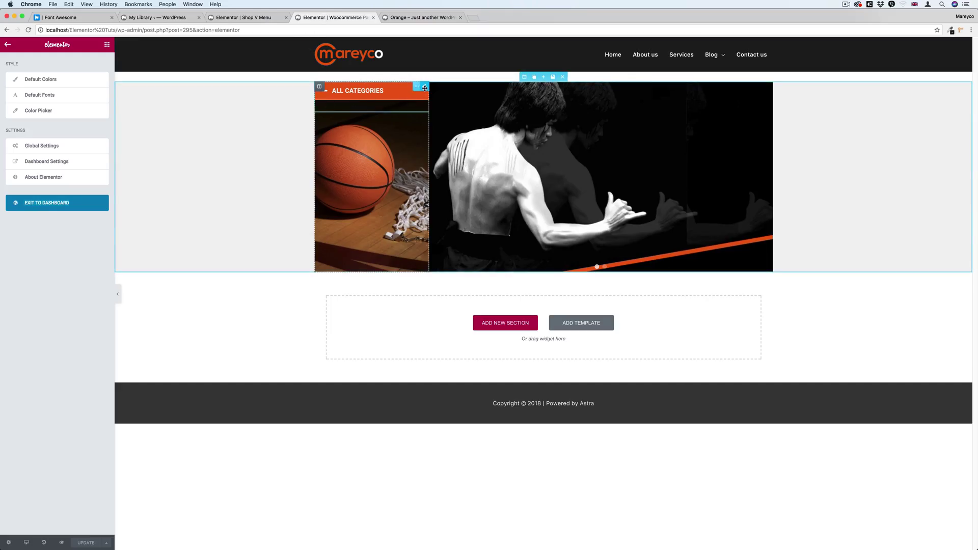
left_click(348, 103)
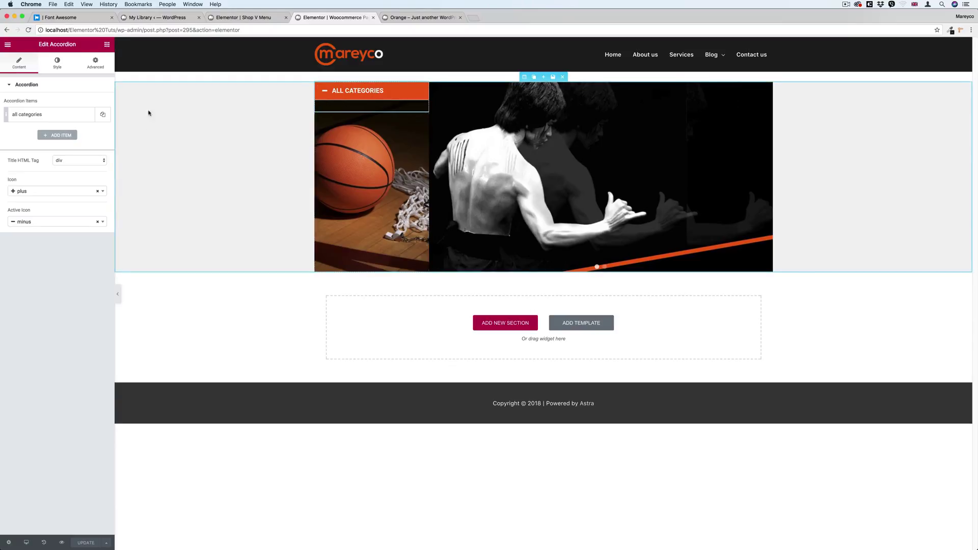
left_click(48, 117)
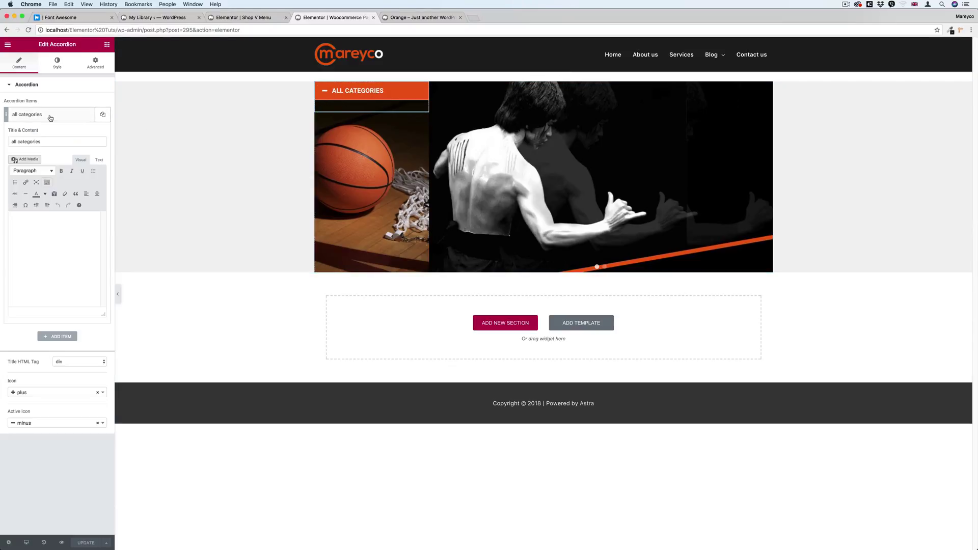
left_click(99, 160)
key("super+v")
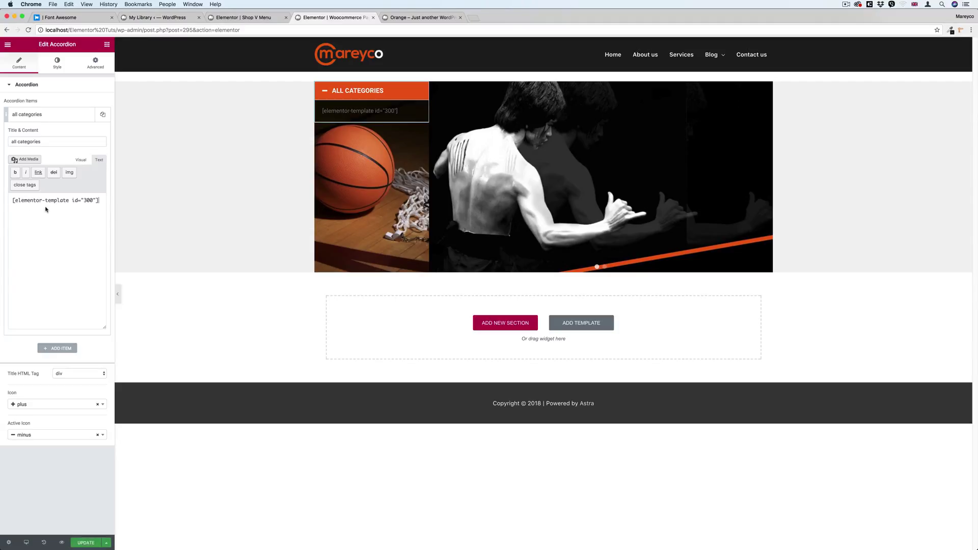
left_click(80, 541)
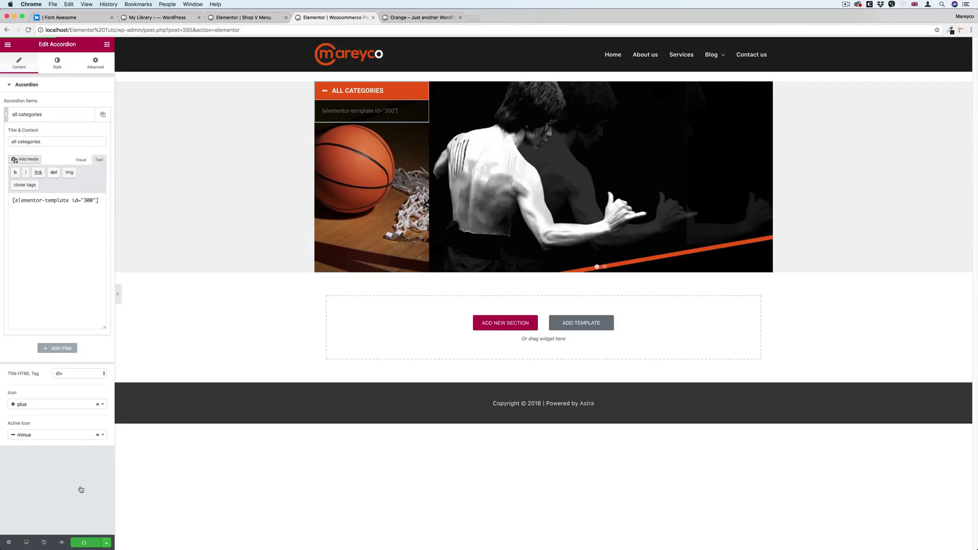
left_click(118, 301)
left_click(4, 296)
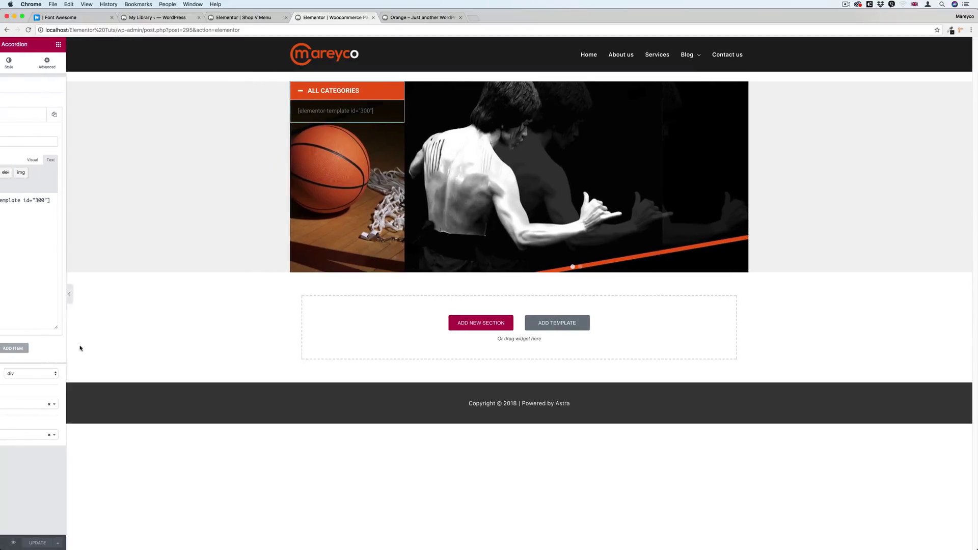
left_click(66, 541)
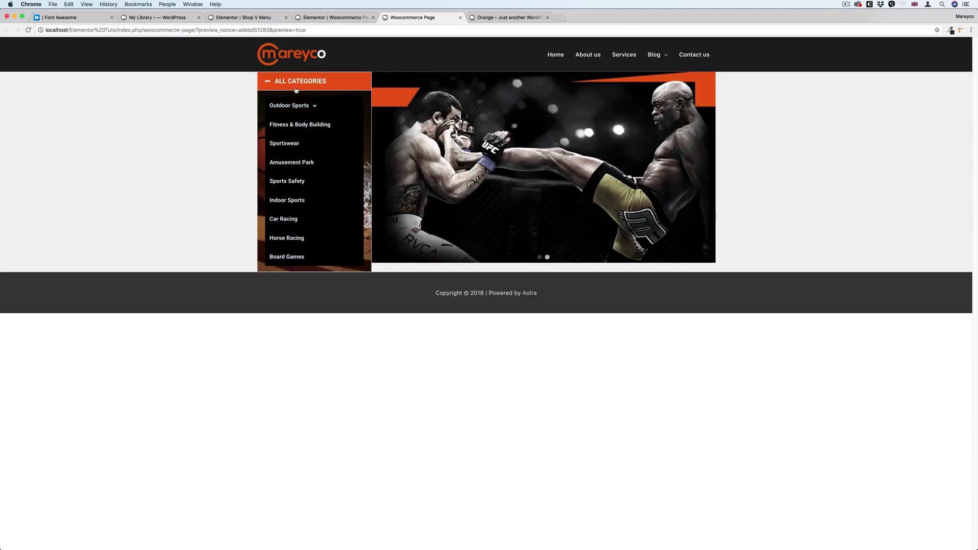
- Add custom CSS to the accordion giving .elementor-tab-content display none, padding 0 and border-top 1px solid #d4d4d4, and check the previewed menu
left_click(329, 17)
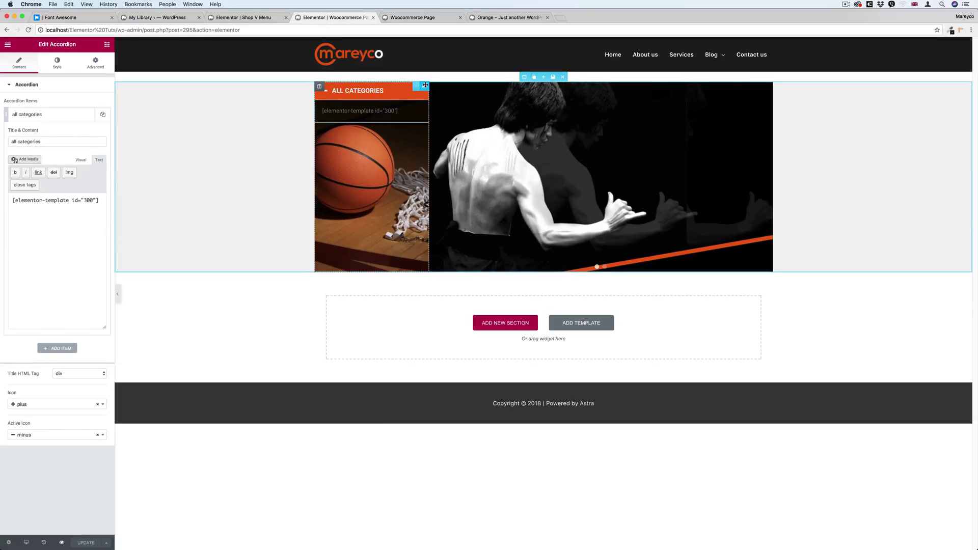
mouse_move(425, 86)
left_click(97, 62)
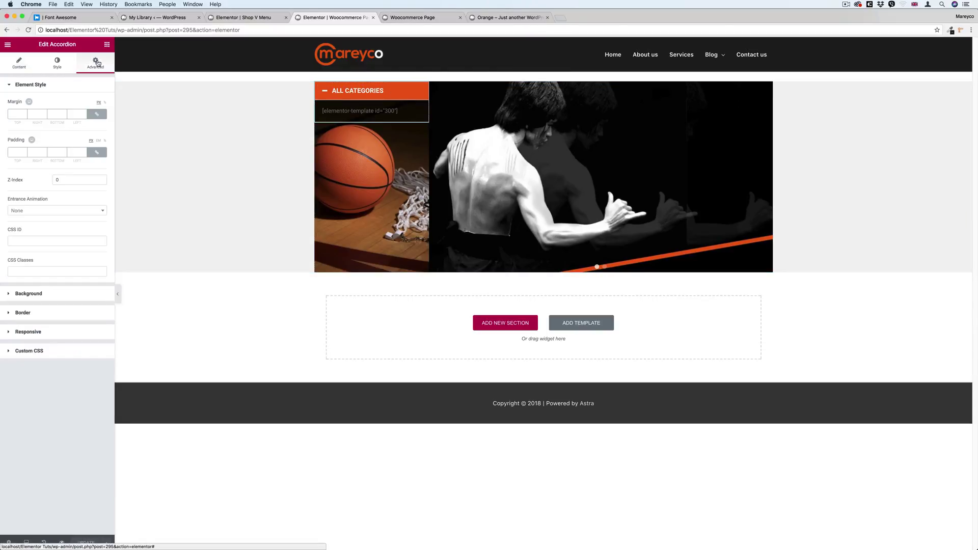
mouse_move(425, 86)
left_click(75, 85)
left_click(52, 164)
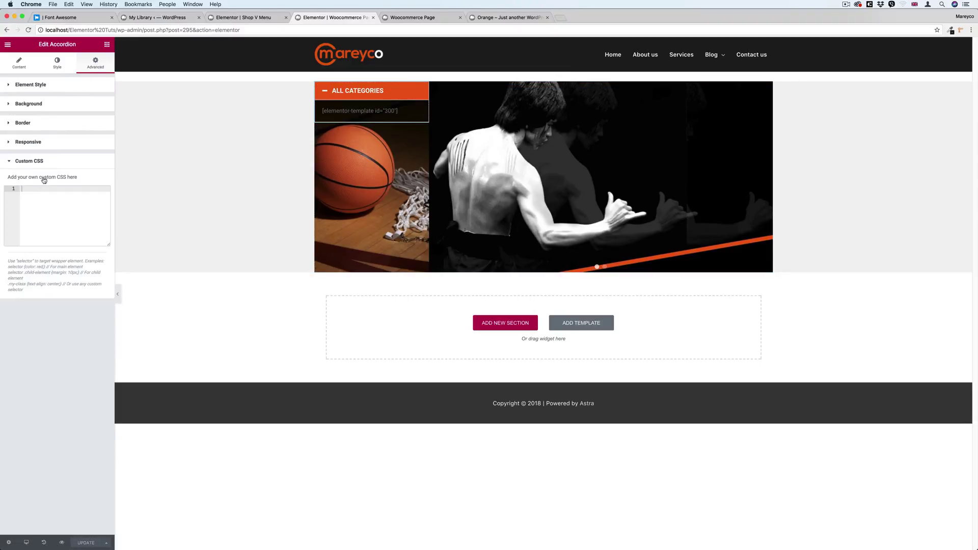
left_click(30, 189)
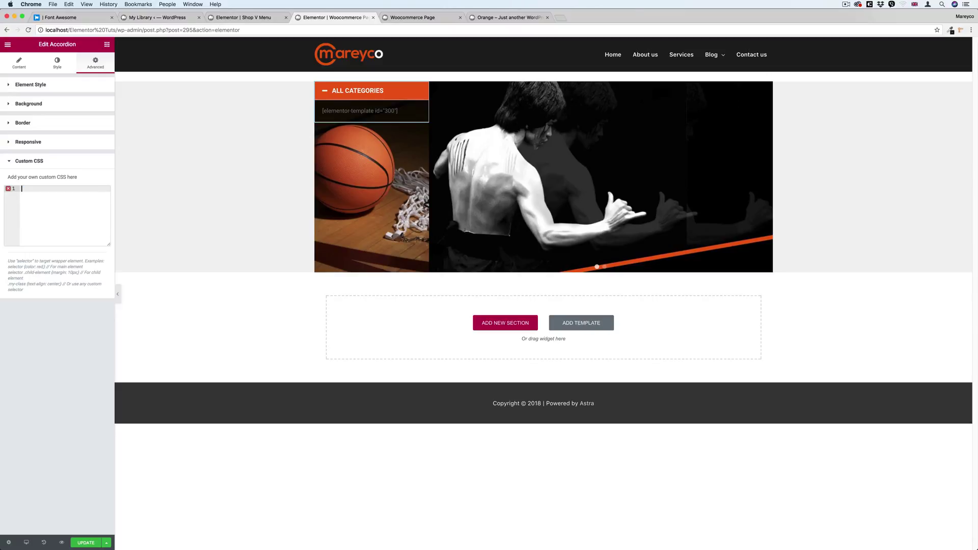
type(".elementor-accordion .elementor-tab-content {     display: none;     padding: 0;     border-top: 1px solid #d4d4d4; }")
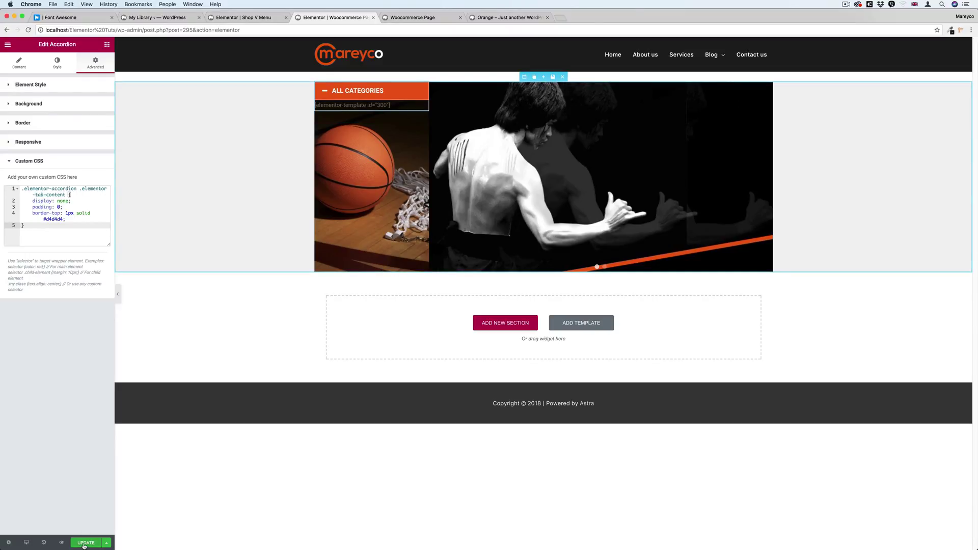
left_click(423, 18)
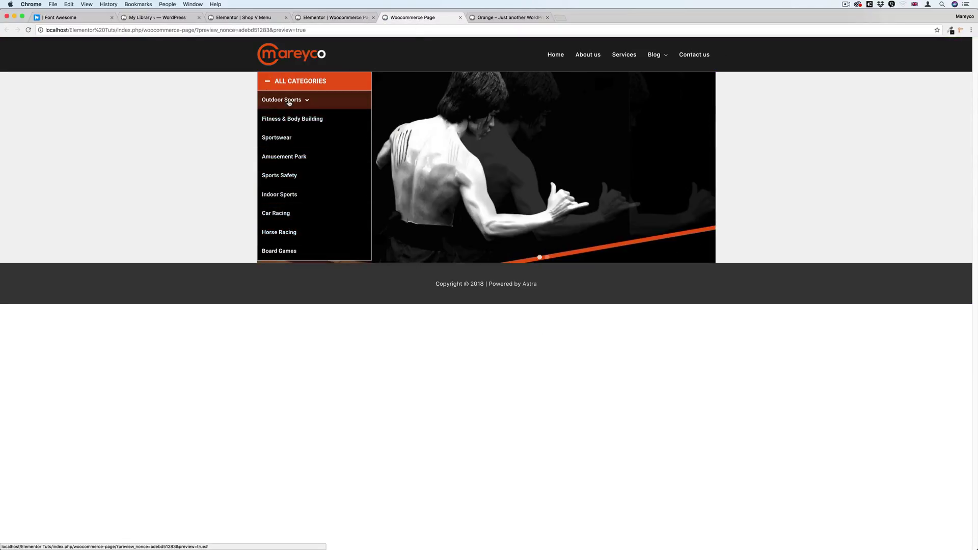
mouse_move(289, 111)
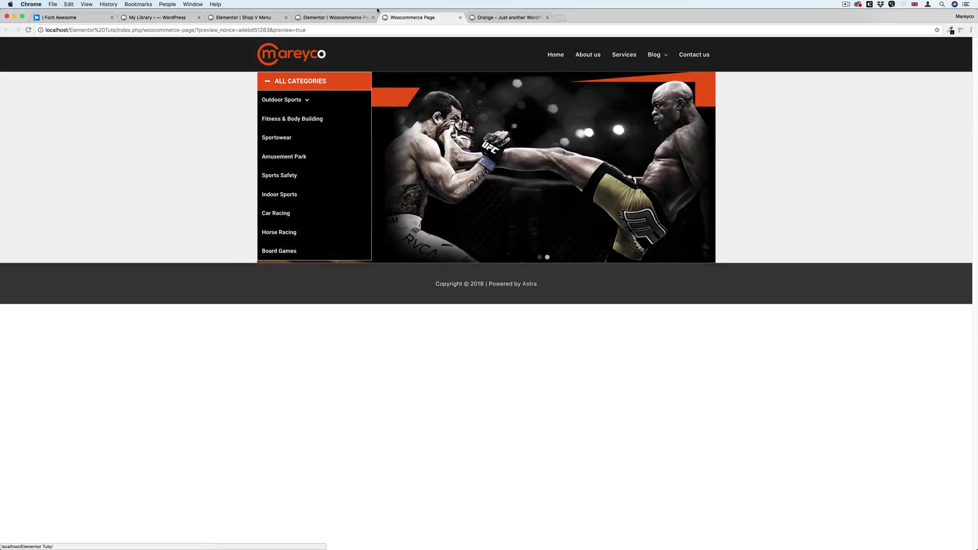
- Using the Orange demo's Categories accordion as reference, give the Shop V Menu nav menu a solid border, 5 at the bottom and 0 elsewhere
left_click(499, 17)
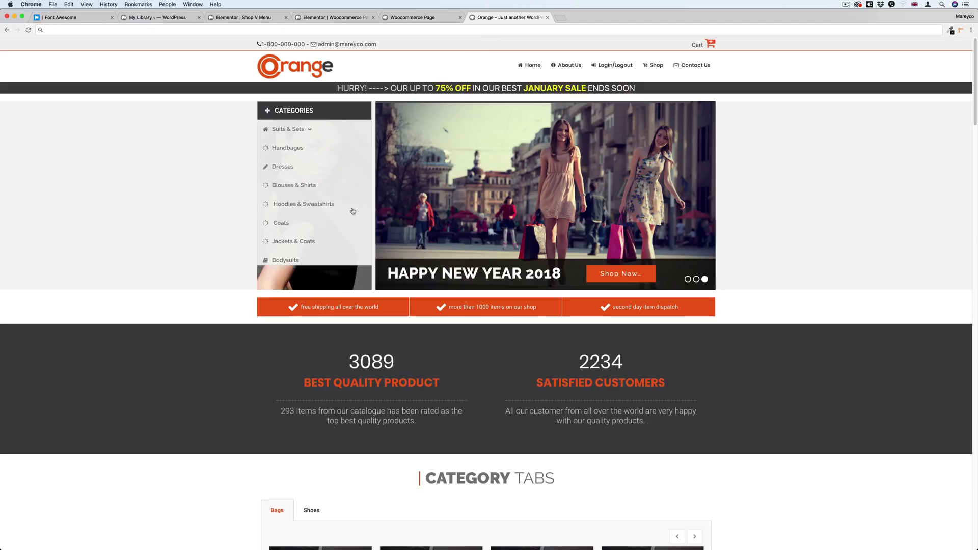
left_click(322, 117)
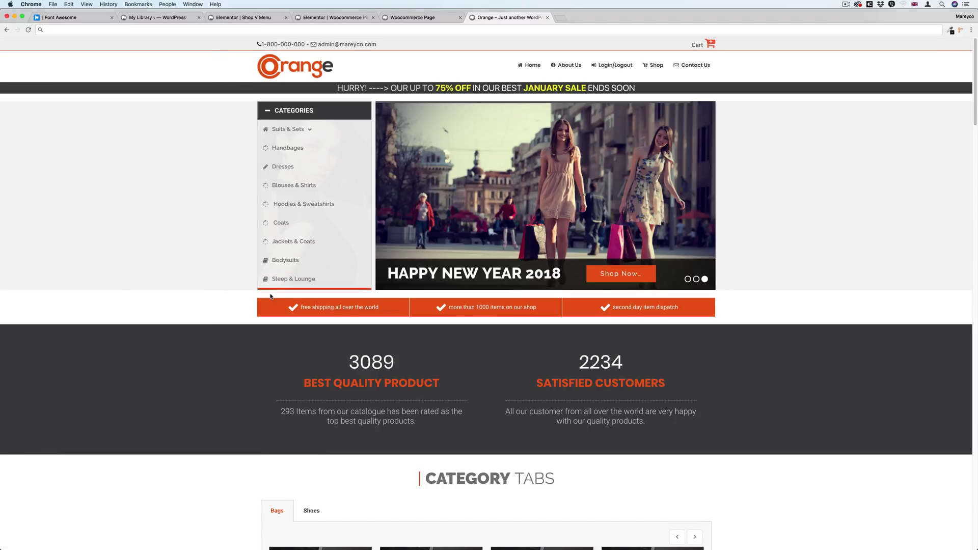
left_click(168, 18)
left_click(241, 18)
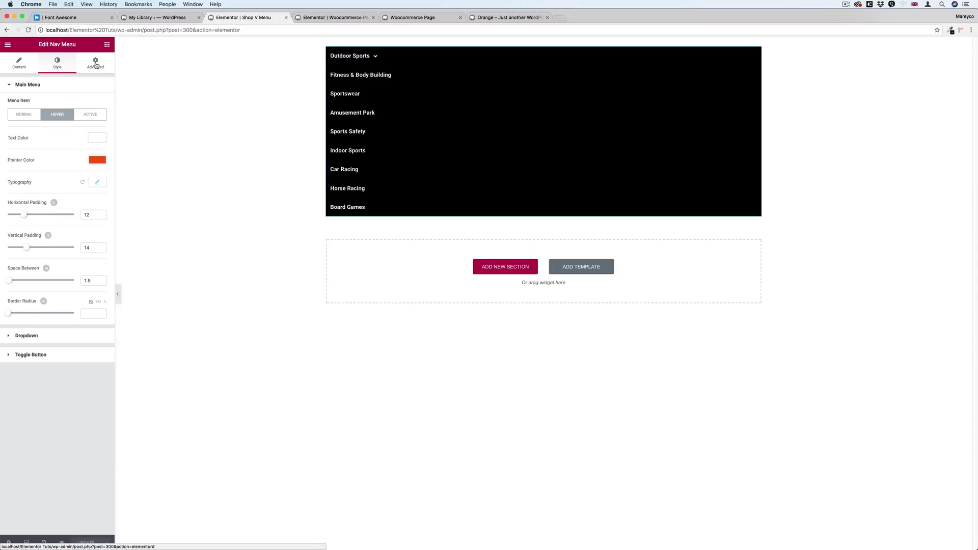
left_click(95, 65)
left_click(39, 312)
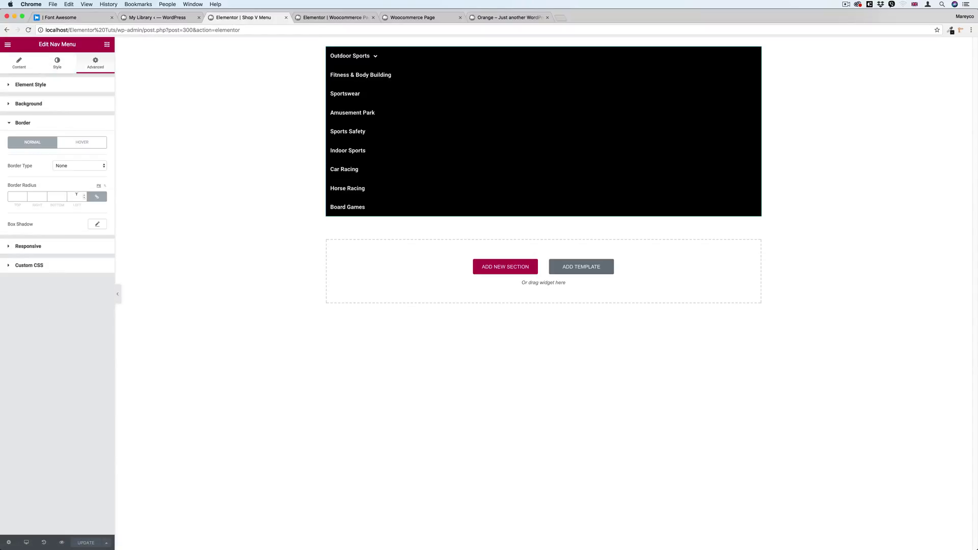
left_click(72, 166)
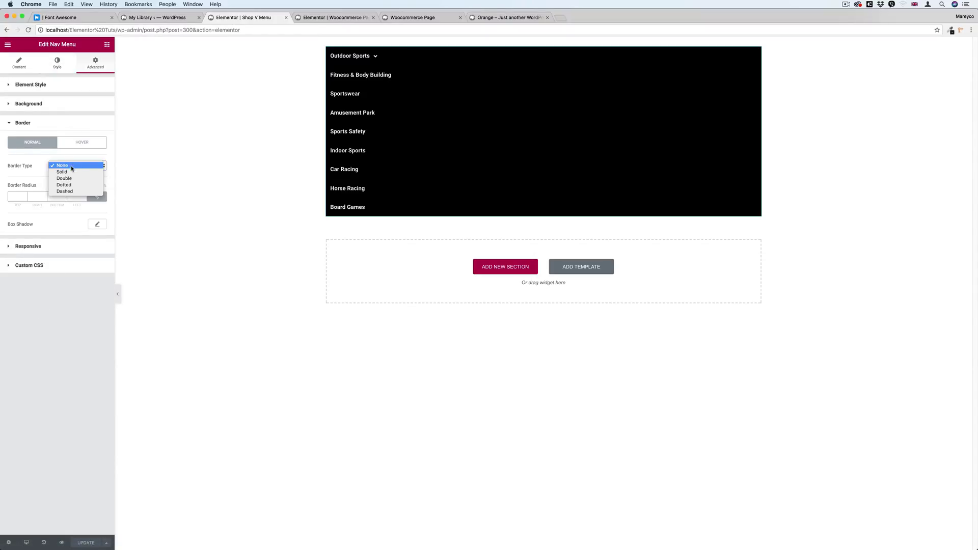
left_click(72, 174)
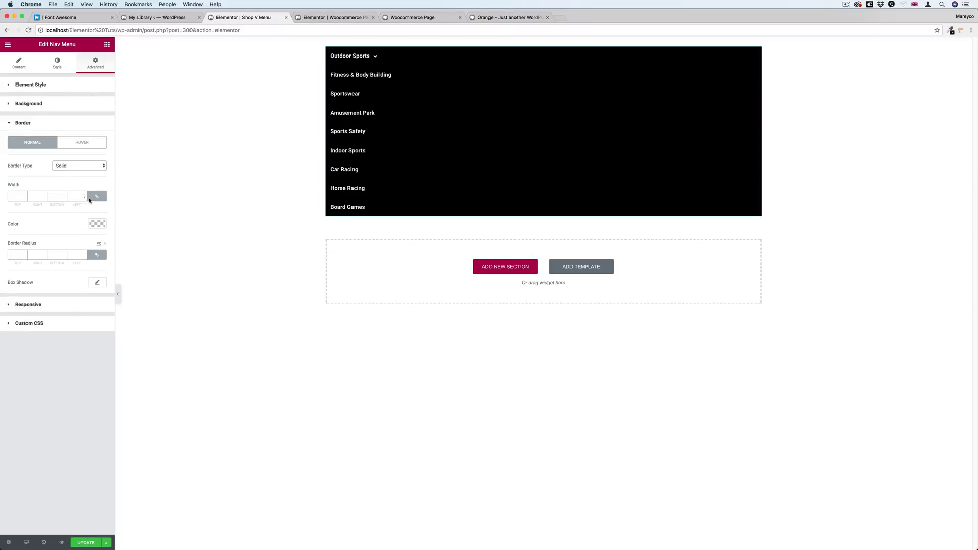
left_click(90, 198)
double_click(65, 197)
type("5")
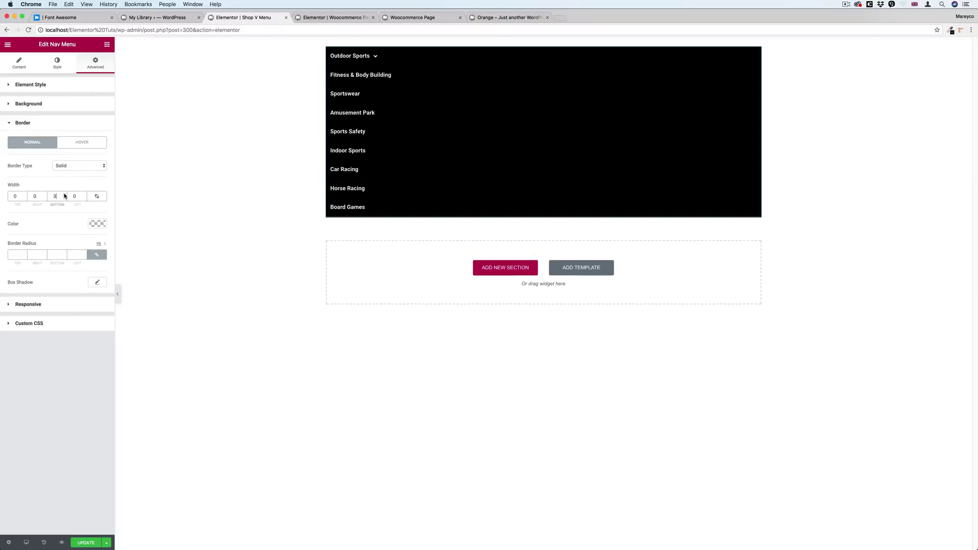
- Set the nav menu's border color to the orange preset and update the Shop V Menu template
left_click(93, 224)
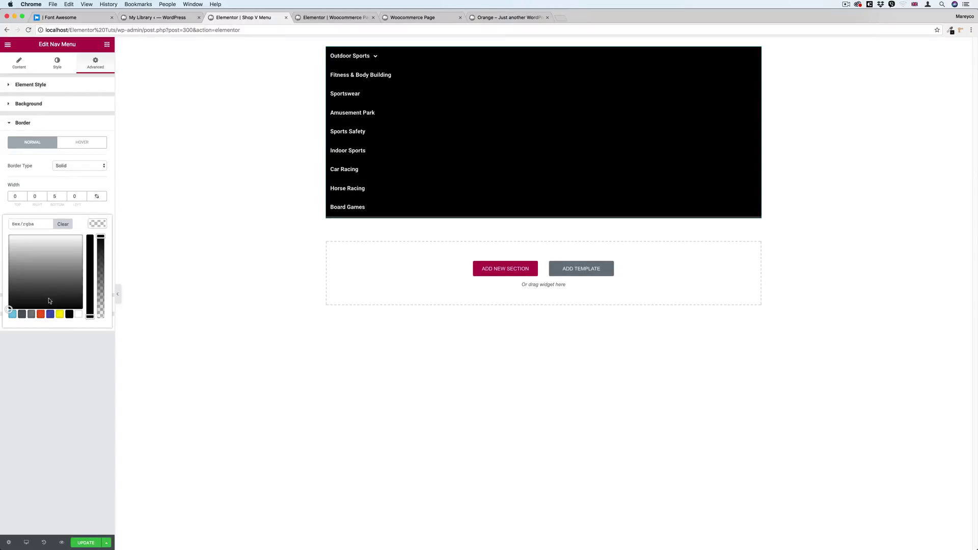
left_click(41, 315)
left_click(98, 225)
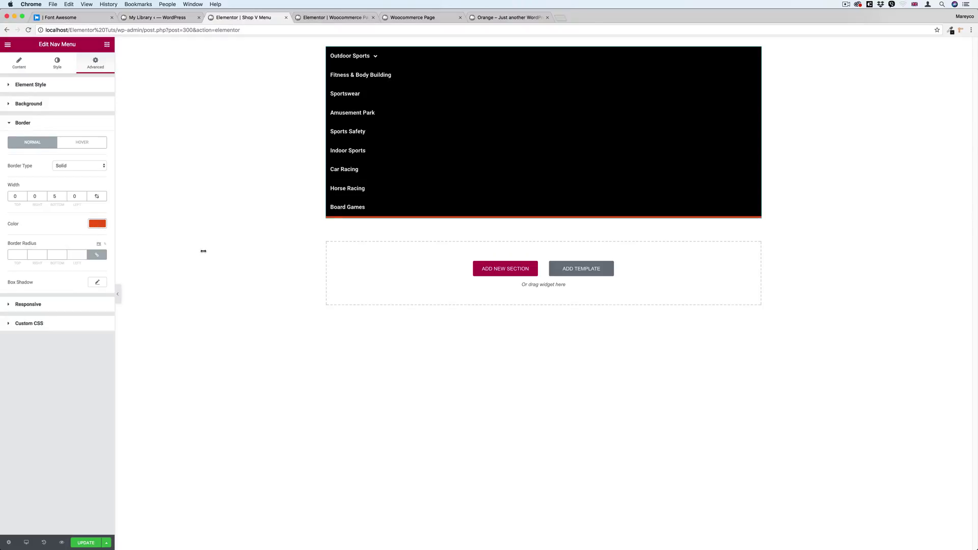
left_click(84, 544)
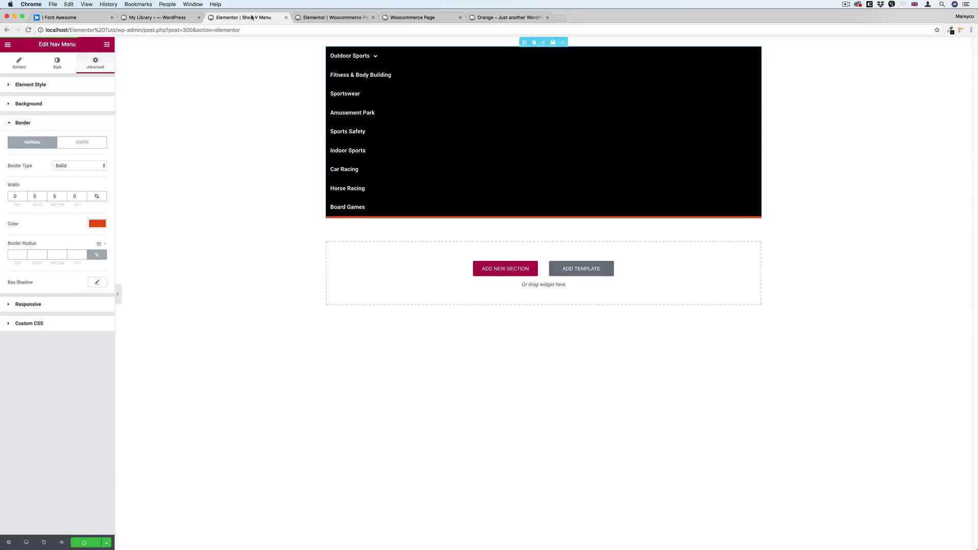
- Collapse and expand the All Categories accordion on the previewed WooCommerce page to check the menu and its bottom border
left_click(403, 18)
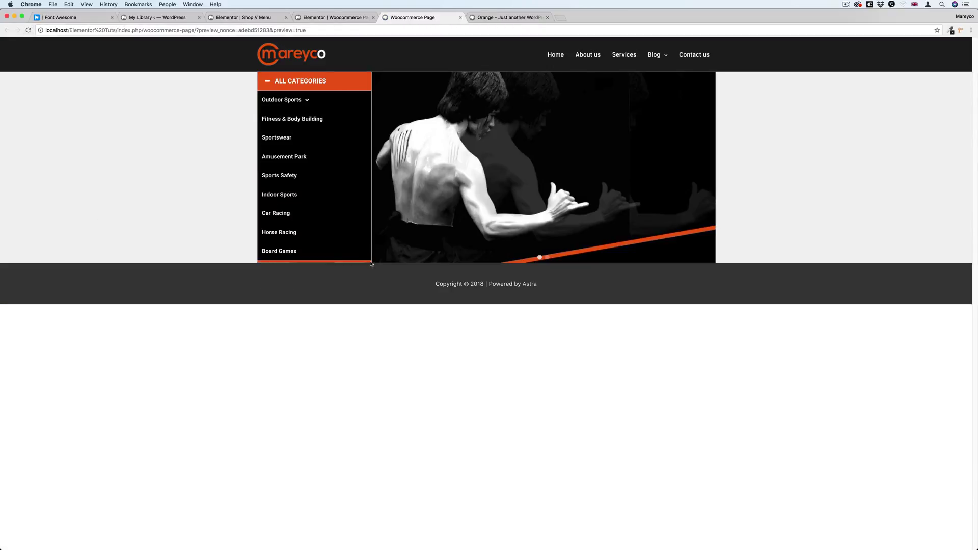
left_click(317, 85)
left_click(317, 86)
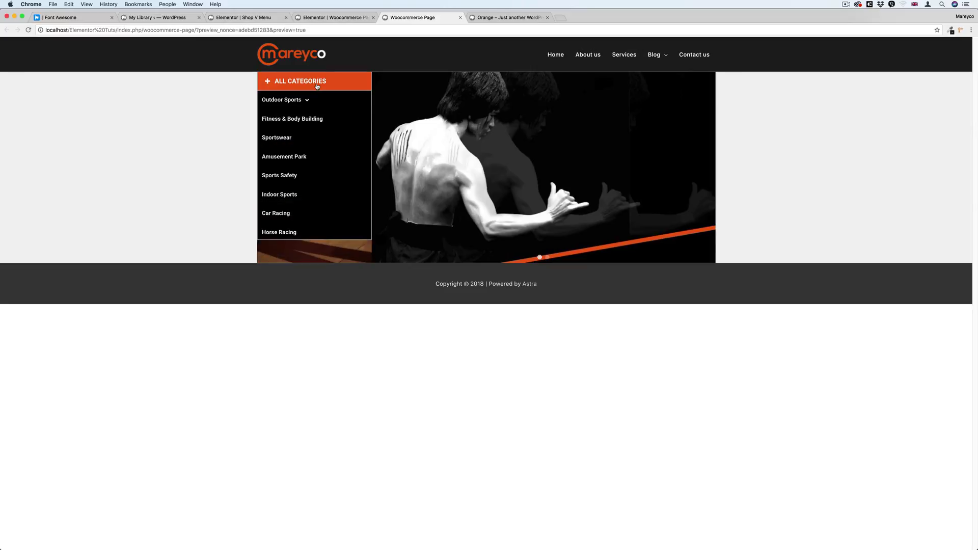
double_click(316, 85)
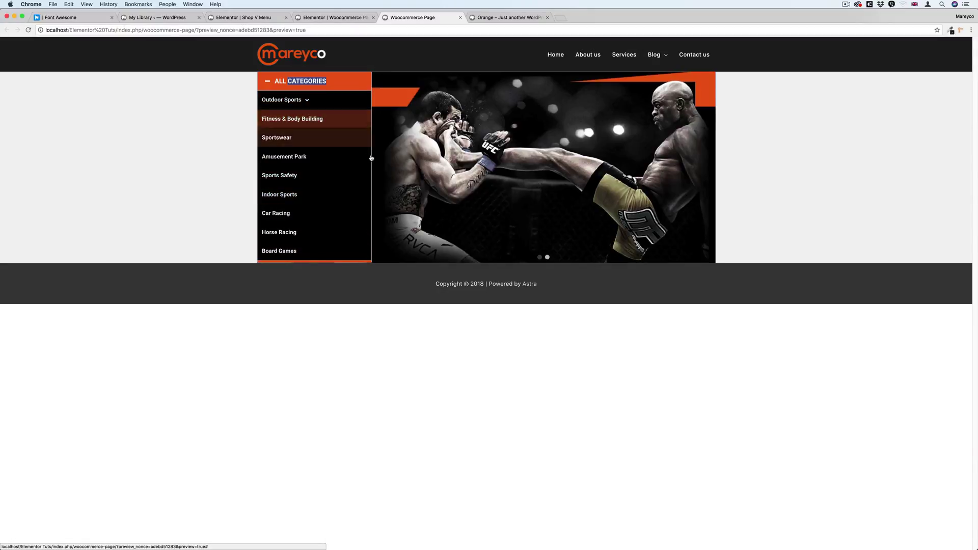
left_click(351, 81)
left_click(351, 81)
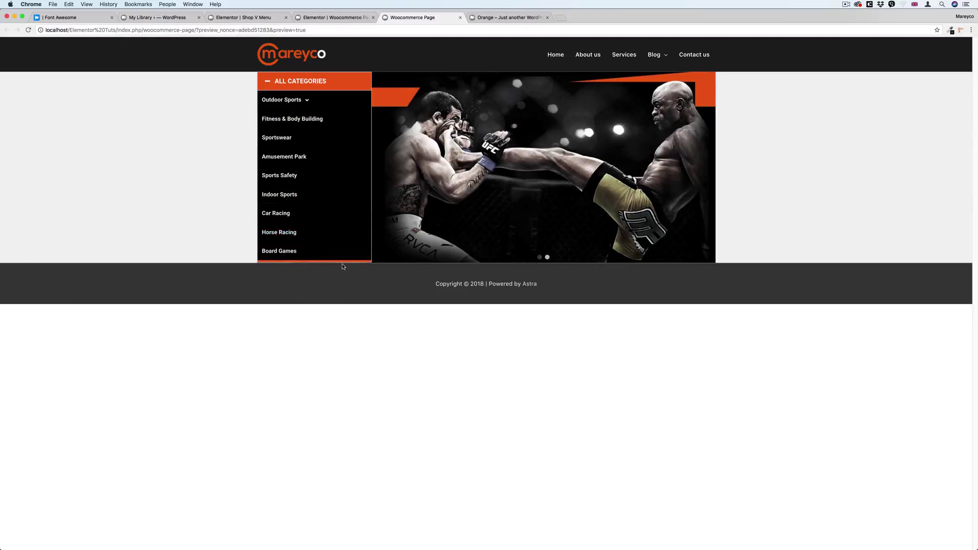
- Set the space between the Shop V Menu items to 1.6, update the template and check the reloaded WooCommerce page preview
left_click(243, 17)
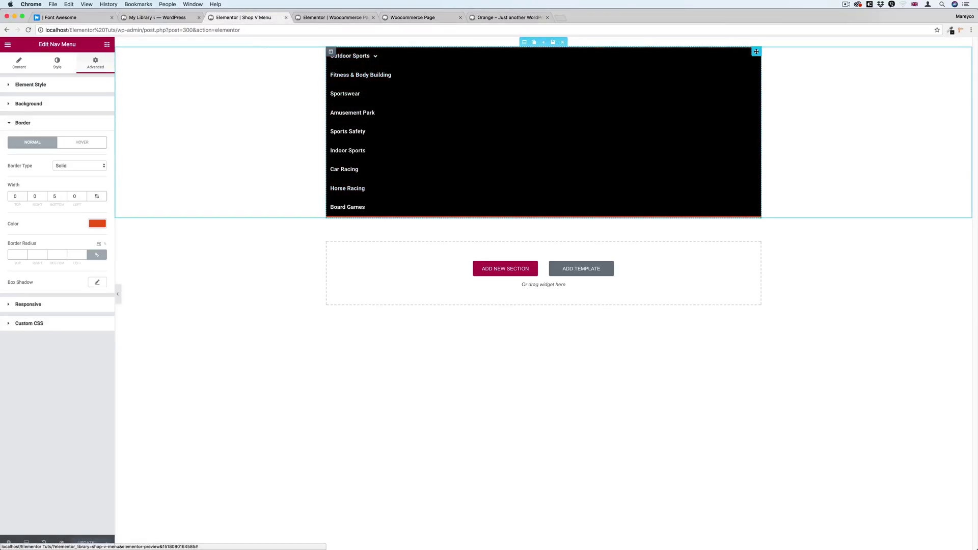
left_click(57, 63)
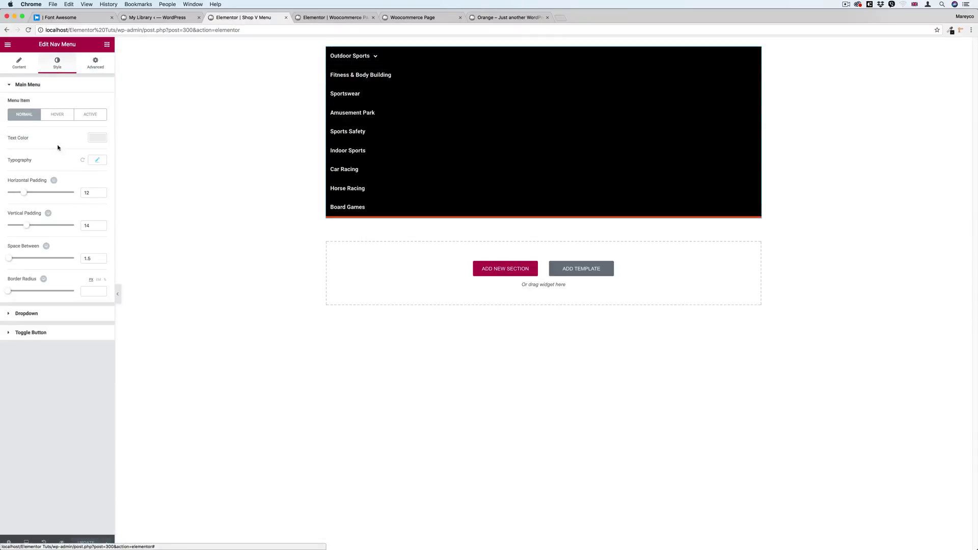
left_click(89, 259)
type("1.6")
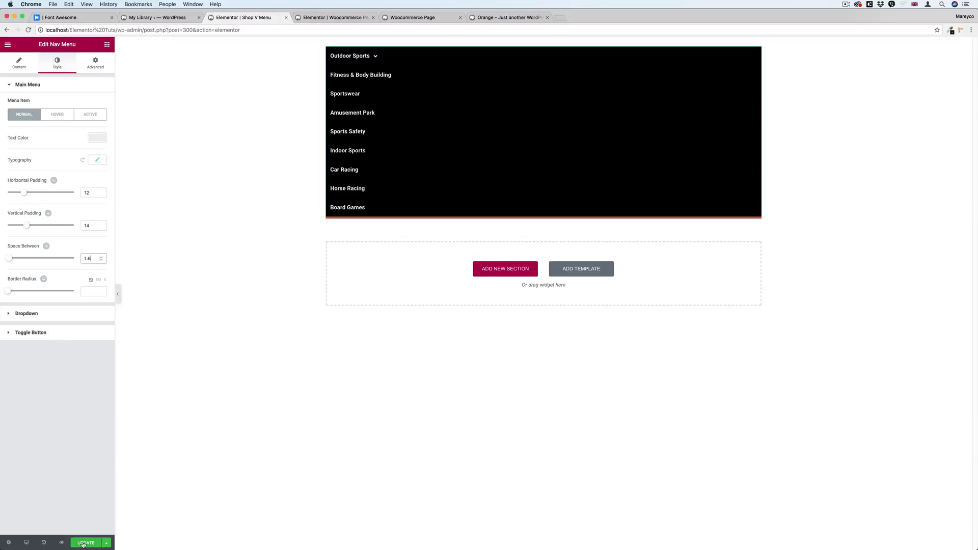
left_click(84, 543)
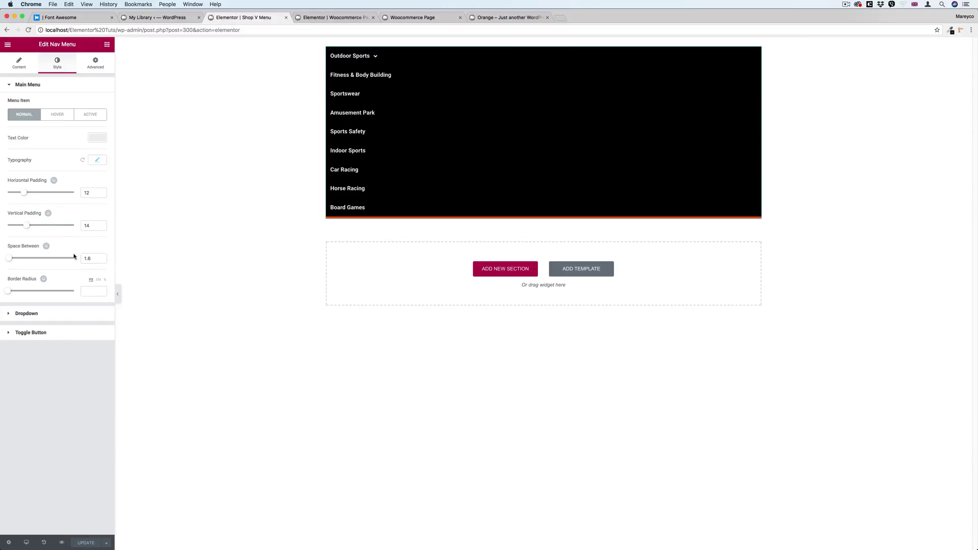
left_click(411, 17)
left_click(27, 30)
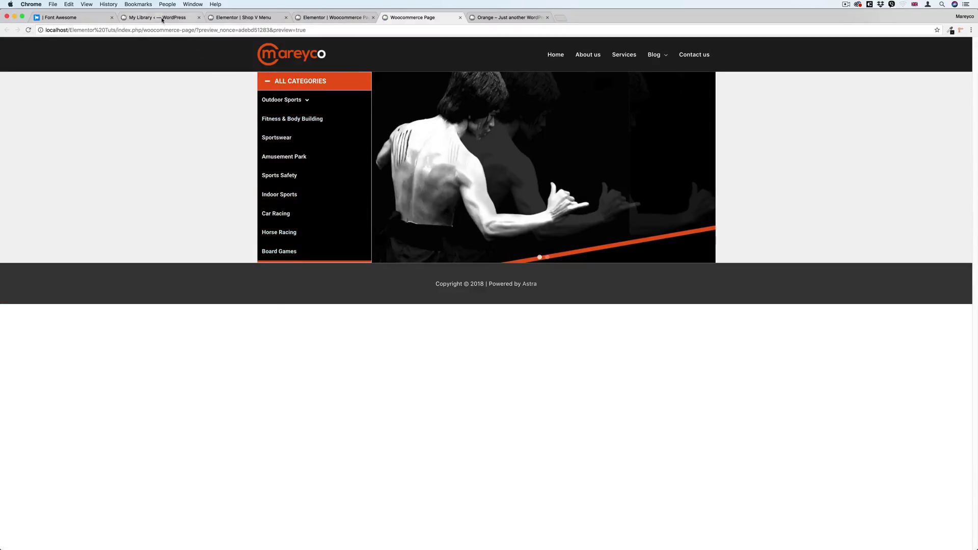
- Set the space between the Shop V Menu items to 1.7 and update the template
left_click(245, 18)
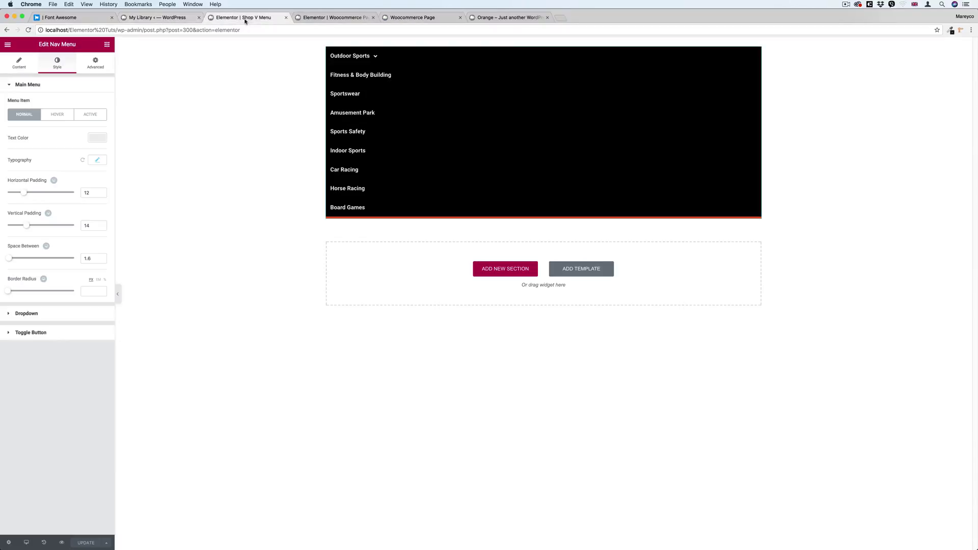
left_click(90, 257)
type("1.7")
left_click(86, 543)
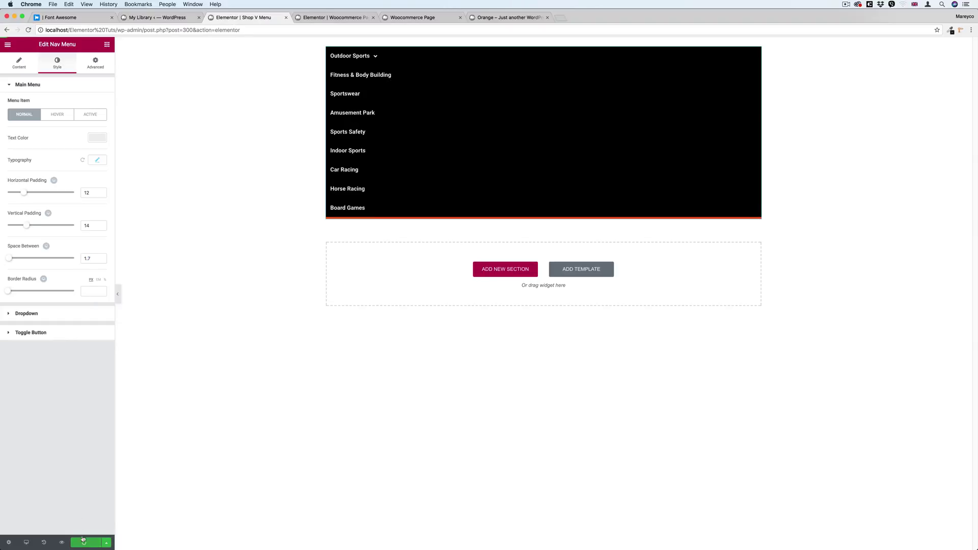
- Reload the WooCommerce page preview, then collapse and expand the All Categories accordion to check the menu's fit
left_click(413, 18)
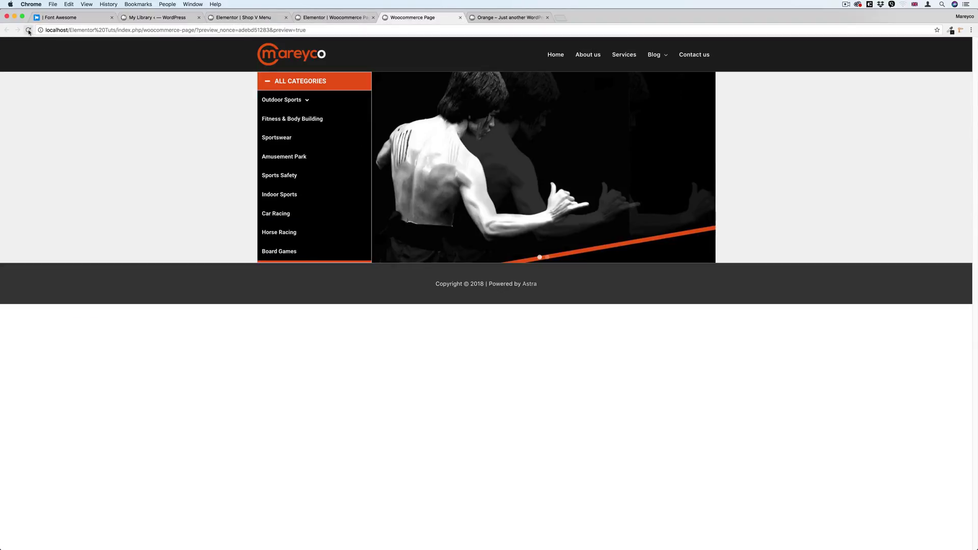
left_click(28, 30)
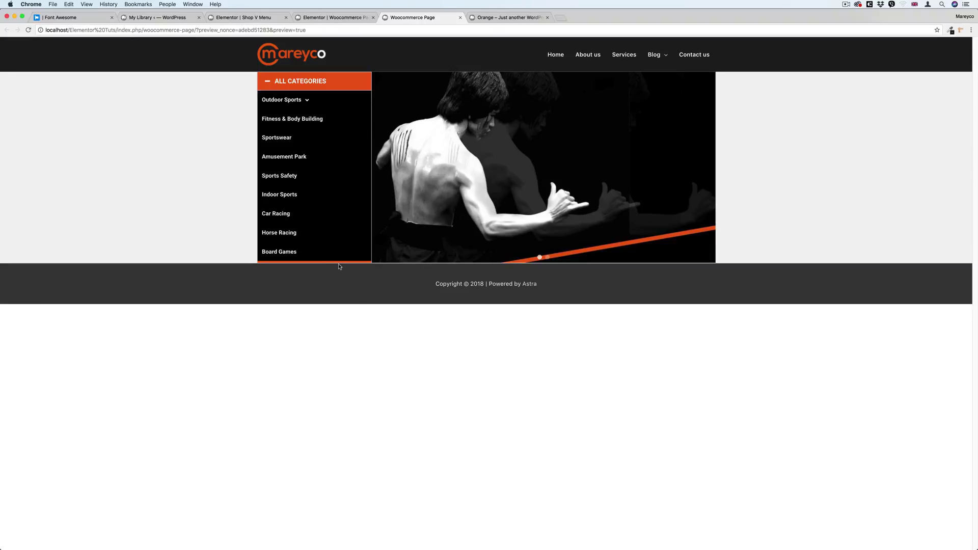
left_click(341, 82)
left_click(340, 82)
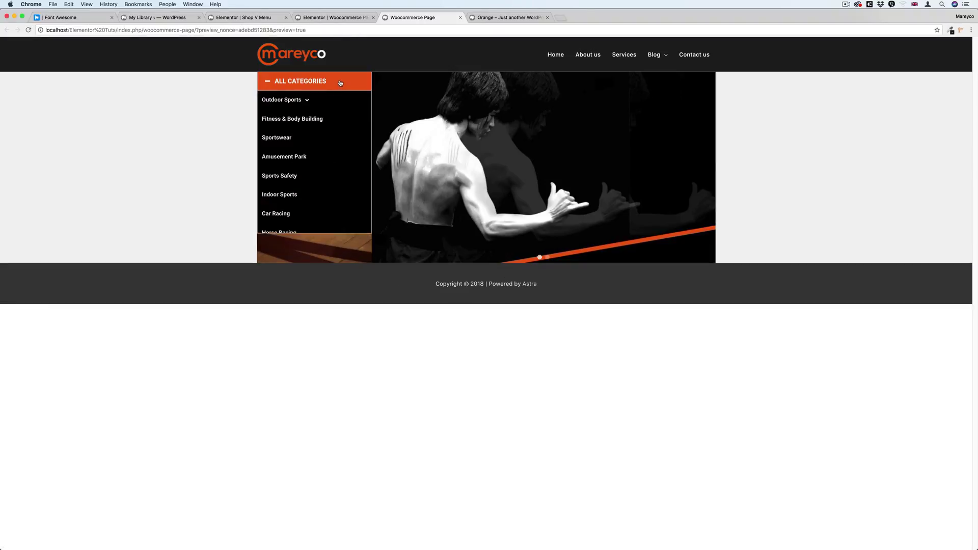
left_click(337, 83)
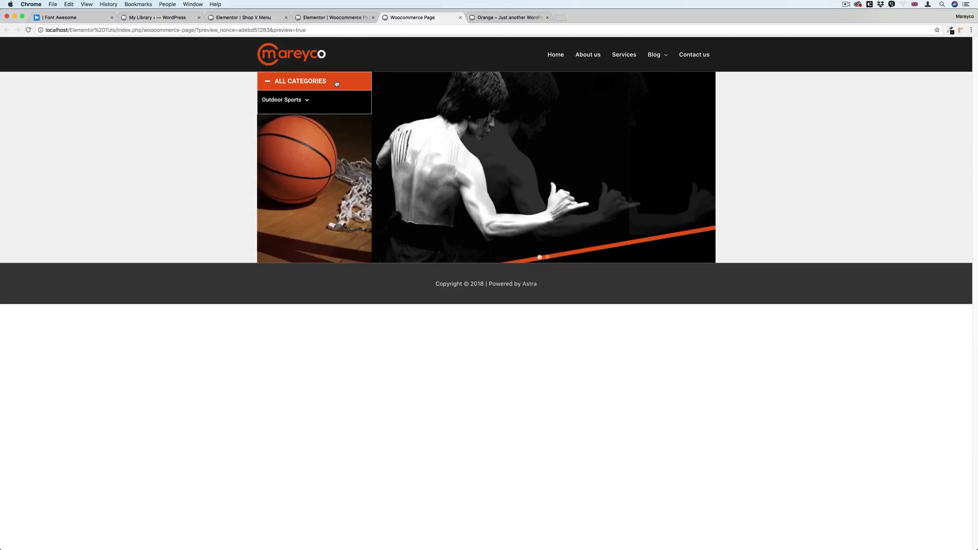
left_click(337, 84)
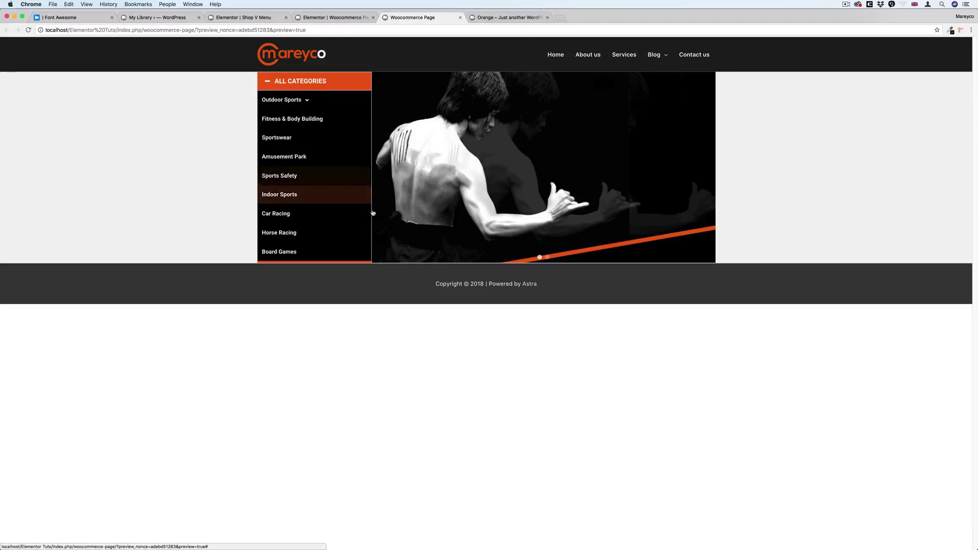
- Set the All Categories accordion's border color to gray #757575, update the WooCommerce page and check its preview
left_click(332, 18)
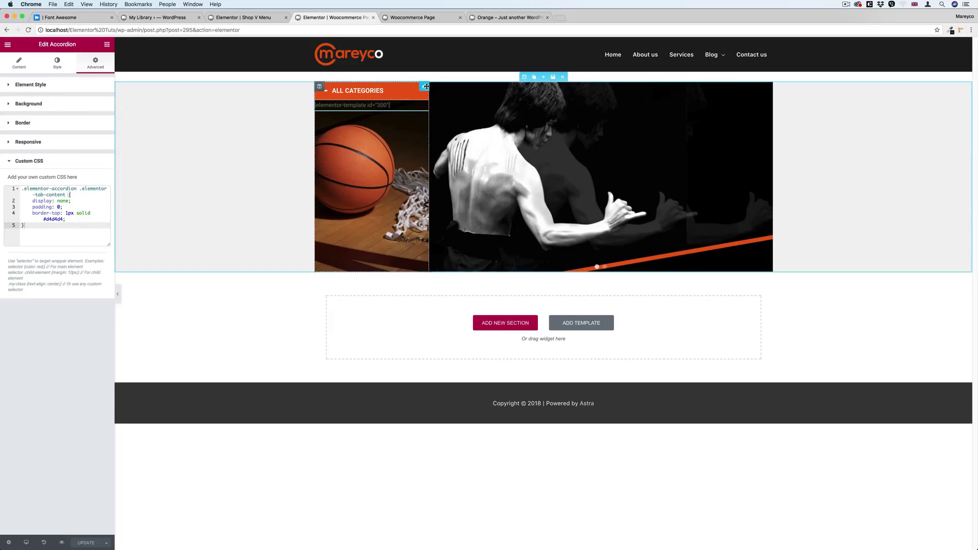
left_click(96, 67)
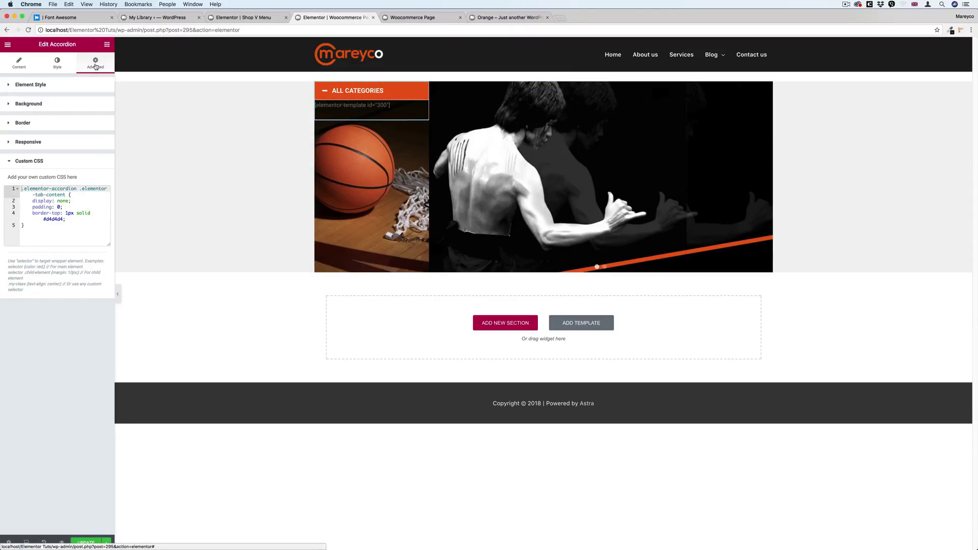
left_click(57, 65)
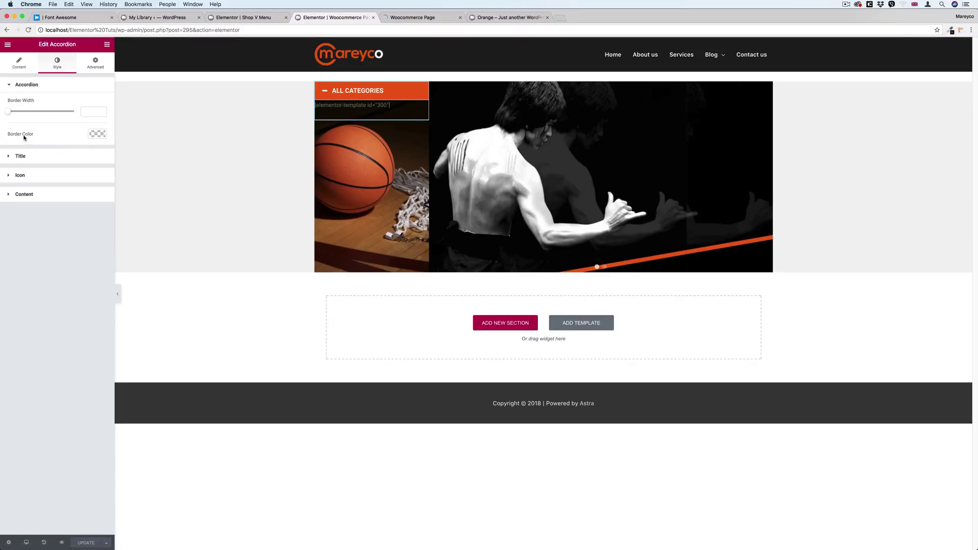
left_click(100, 134)
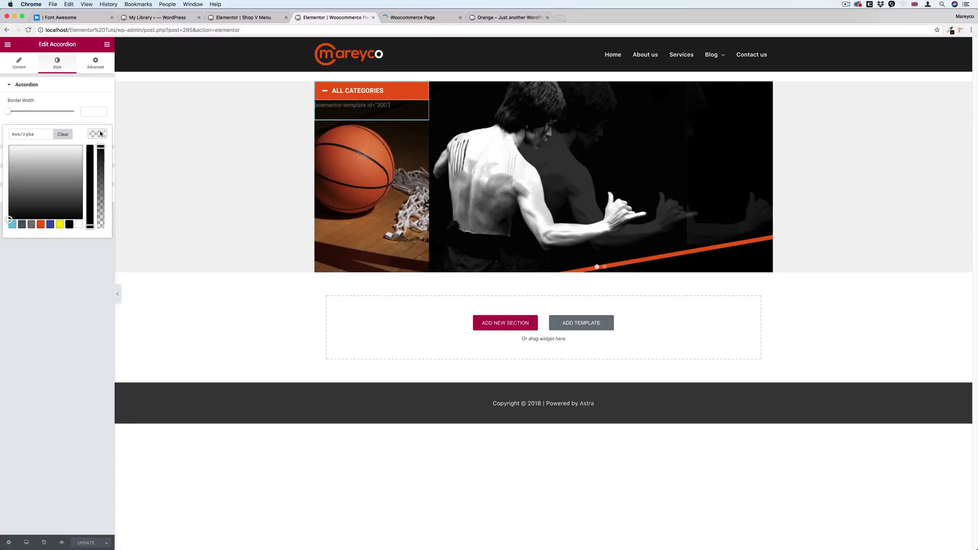
left_click(69, 224)
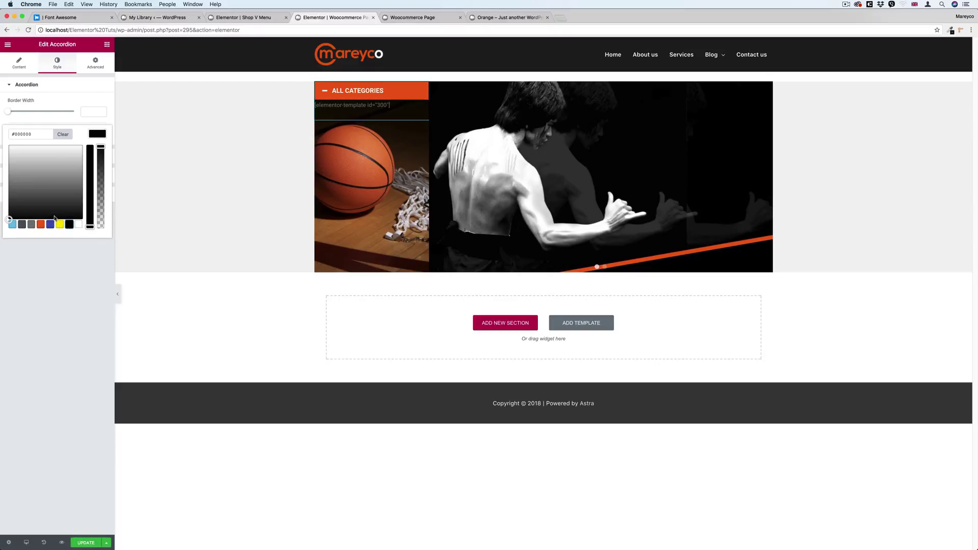
left_click_drag(9, 219, 7, 183)
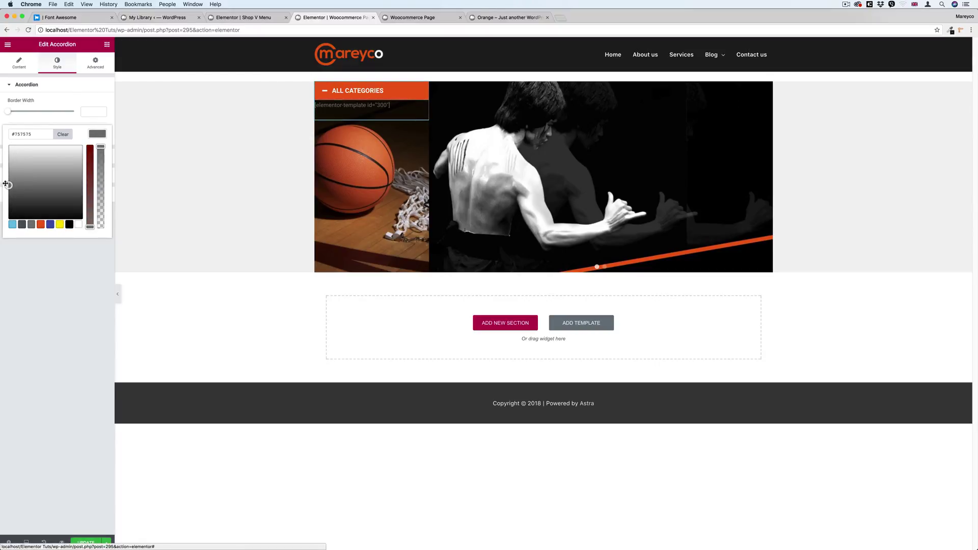
left_click(87, 542)
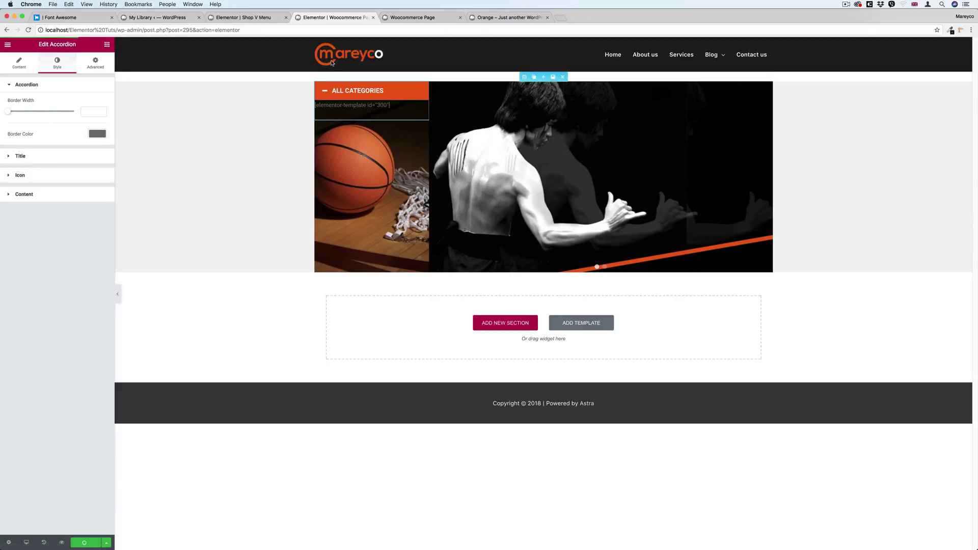
left_click(408, 19)
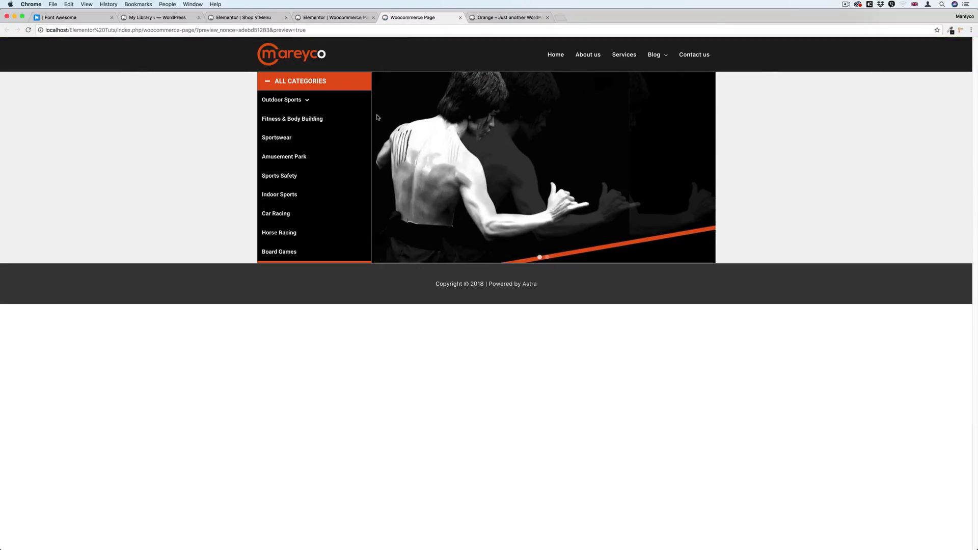
- Set the accordion's border color to dark gray #4c4c4c, update the page and reload its preview
left_click(351, 17)
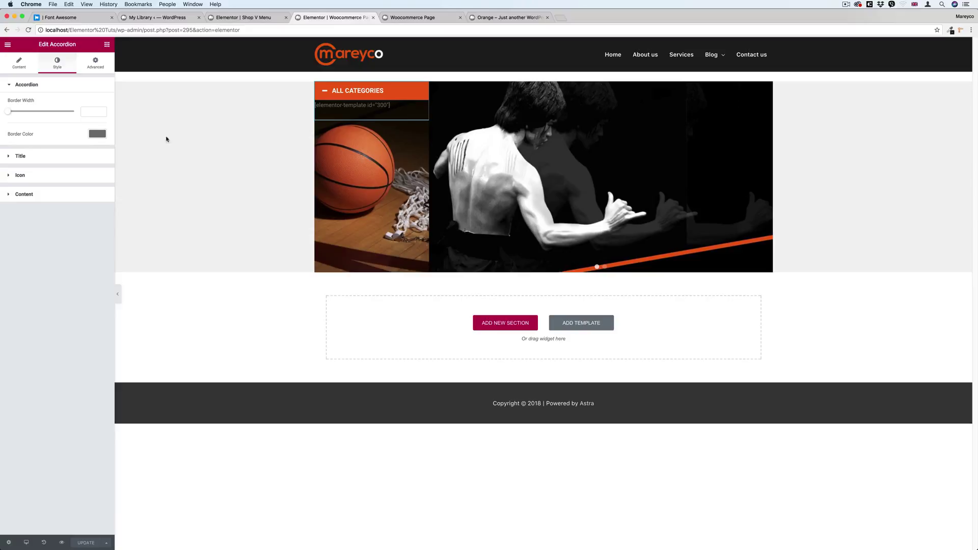
left_click(96, 134)
left_click_drag(9, 188, 8, 196)
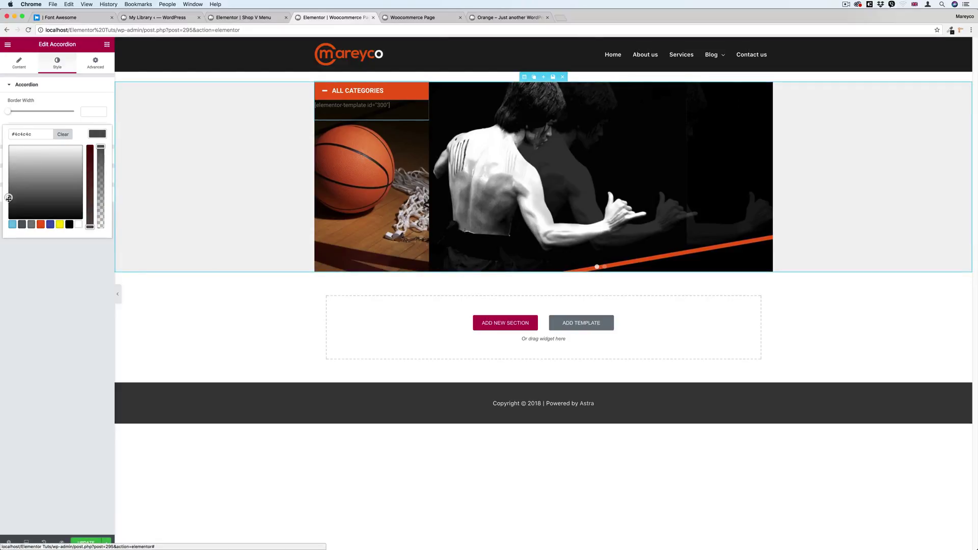
left_click(85, 542)
left_click(410, 18)
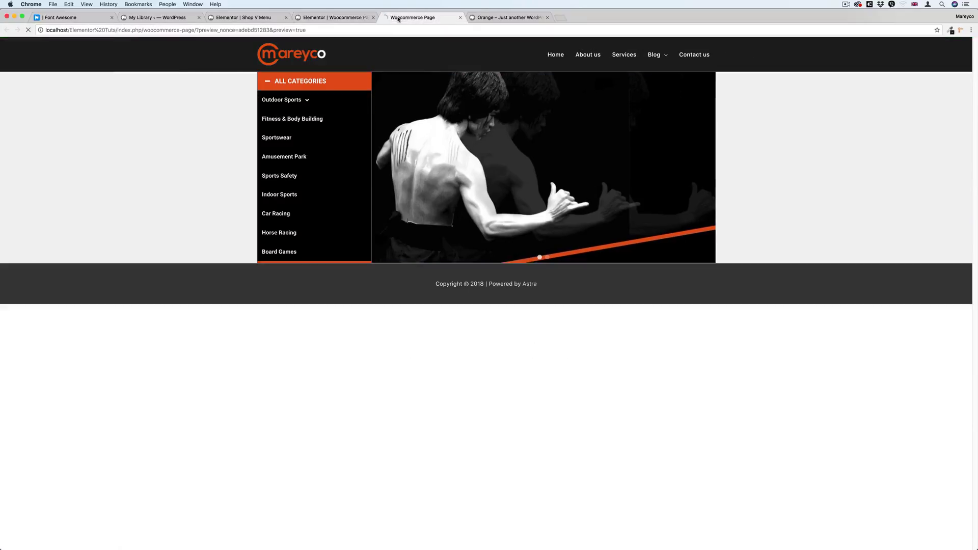
key("super+r")
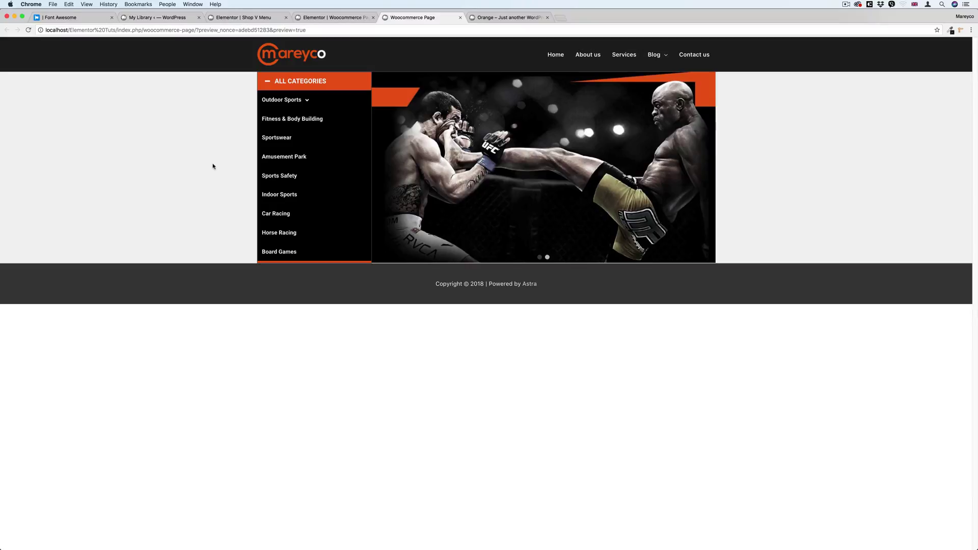
- Switch to the Font Awesome site, look over its home page, and filter the icon gallery to free icons
left_click(76, 17)
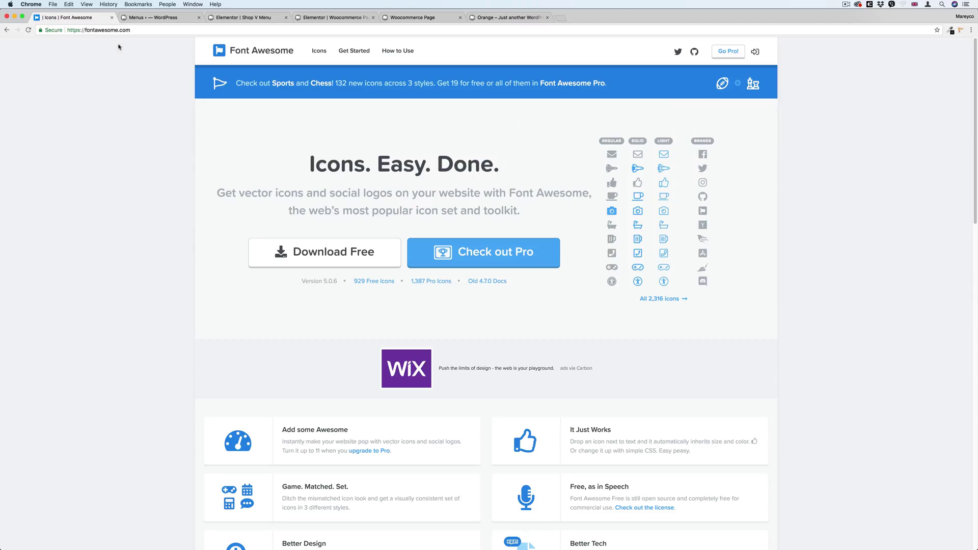
scroll(340, 153, "down", 8)
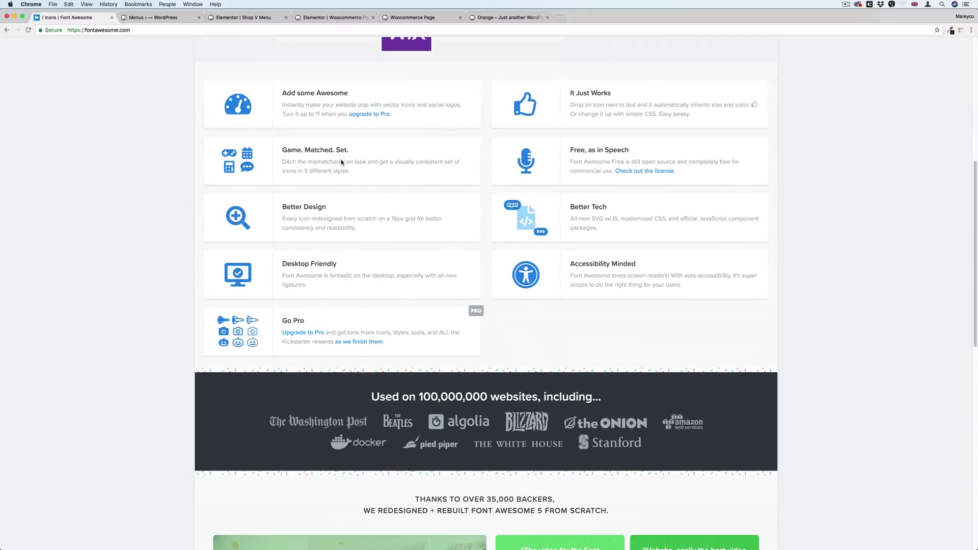
scroll(341, 161, "down", 11)
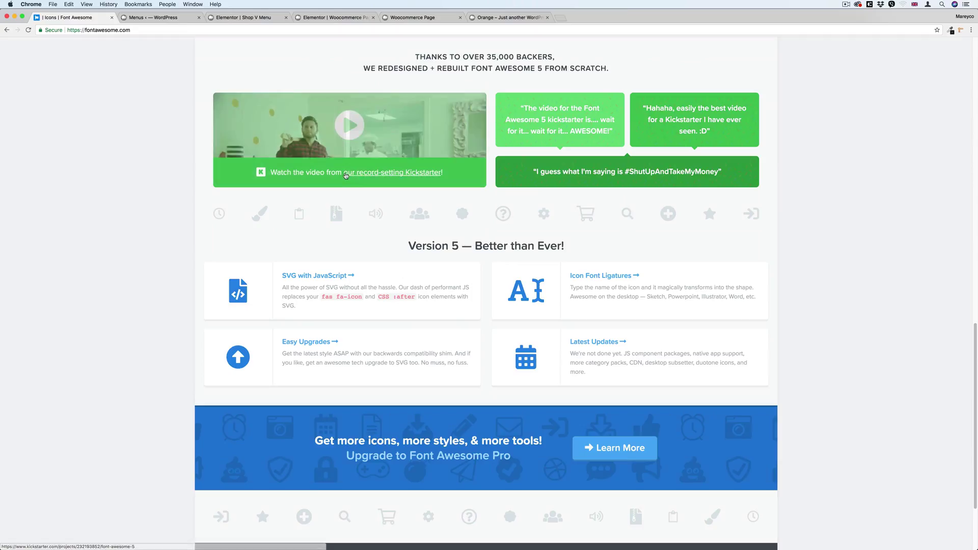
scroll(345, 176, "up", 20)
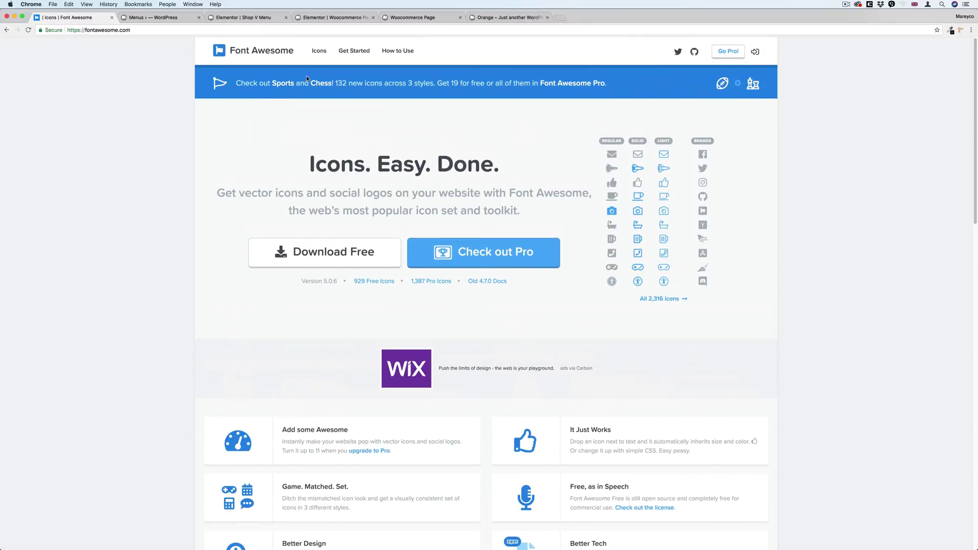
left_click(319, 50)
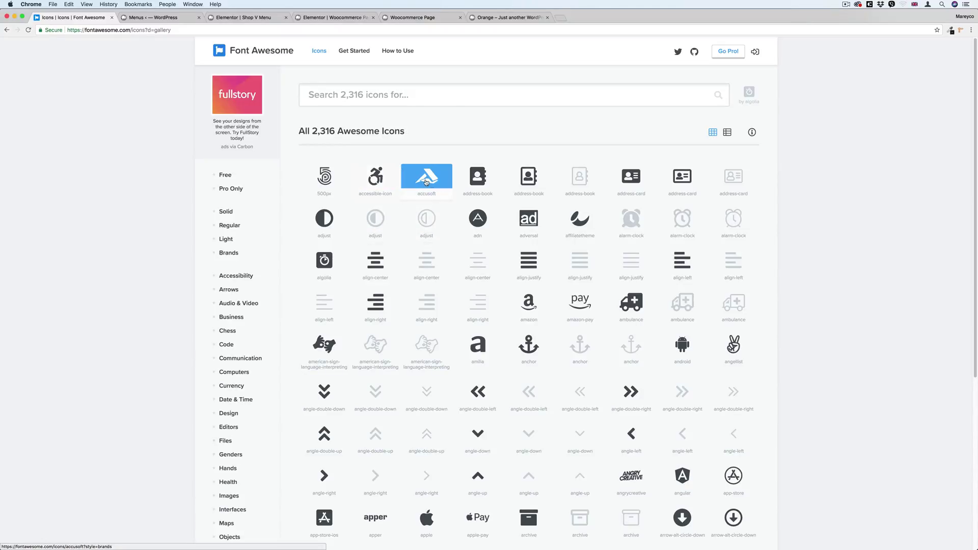
left_click(225, 175)
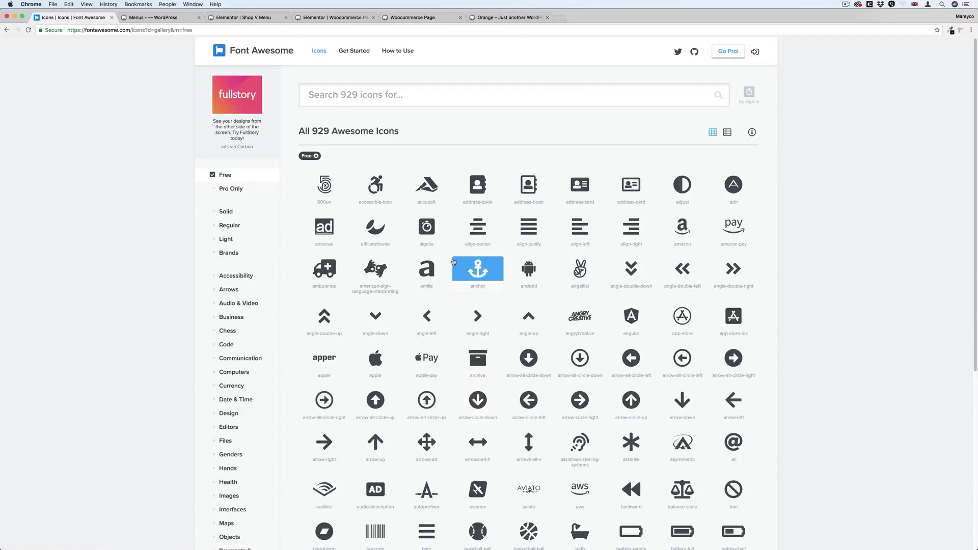
scroll(458, 288, "down", 1)
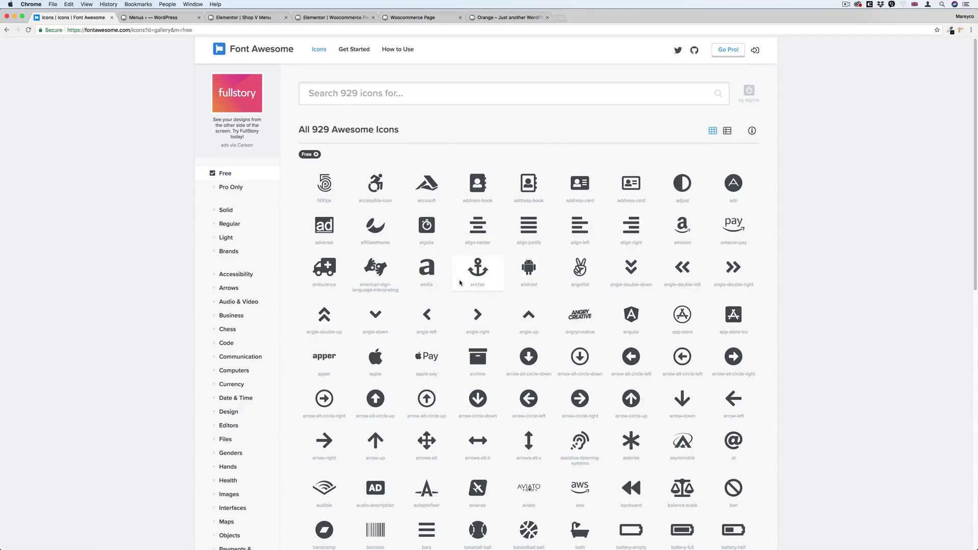
- Search the free Font Awesome icons for "home" and open the solid home icon's page
left_click(347, 94)
type("home")
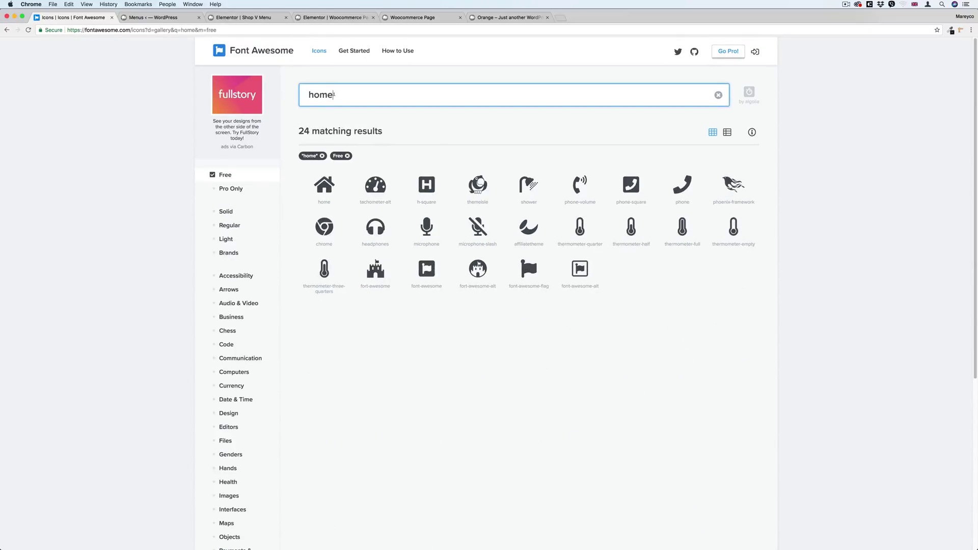
left_click(329, 185)
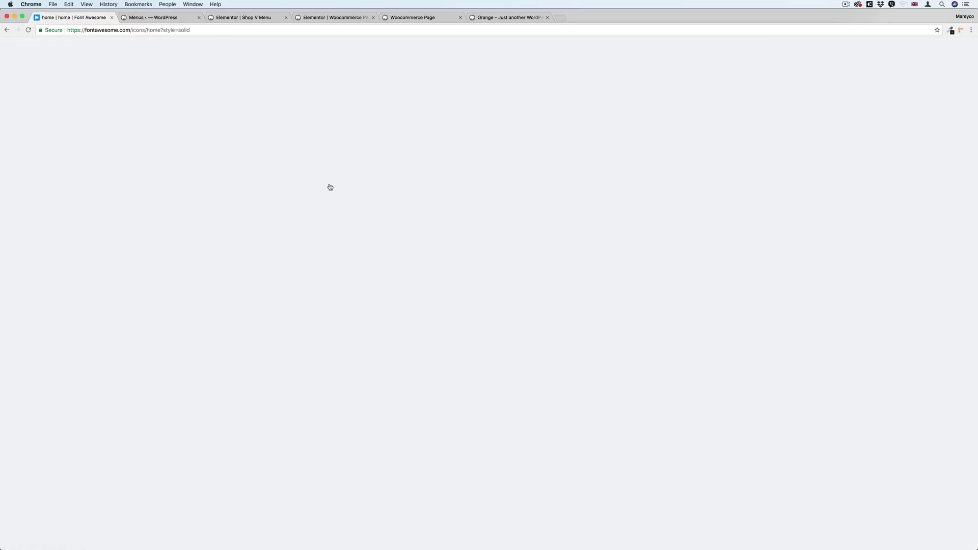
- Examine the home icon's page, including its HTML code snippet, usage samples and the related Interfaces icons
scroll(307, 290, "down", 1)
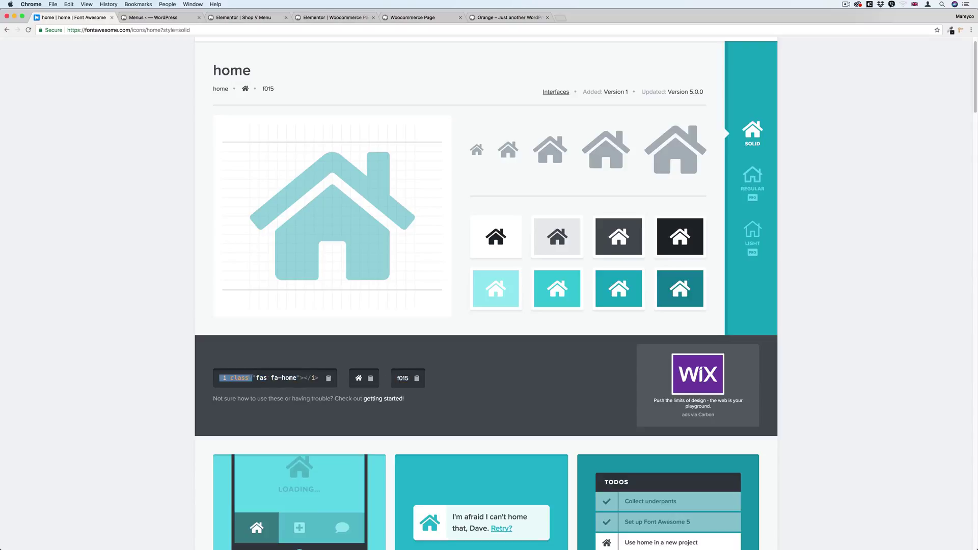
scroll(311, 377, "down", 5)
scroll(323, 356, "down", 10)
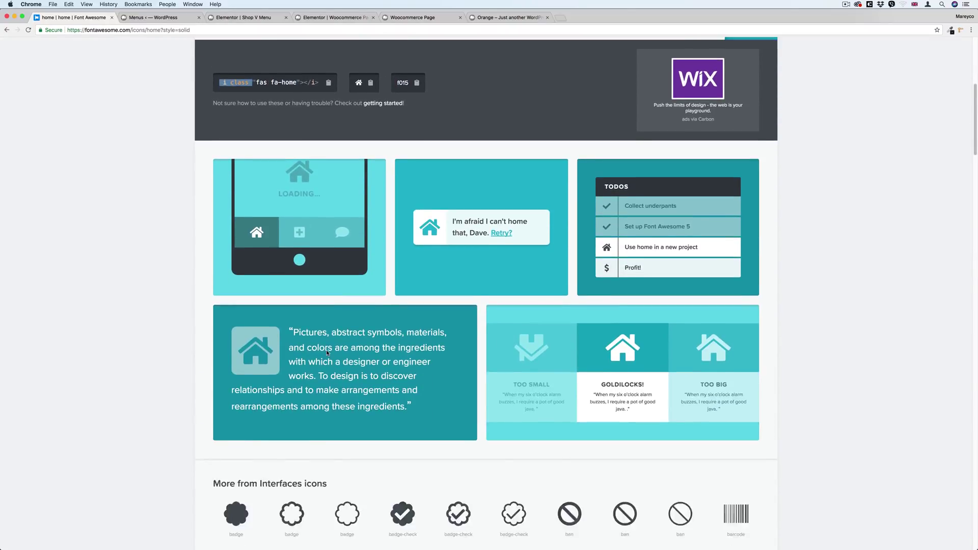
scroll(329, 359, "up", 12)
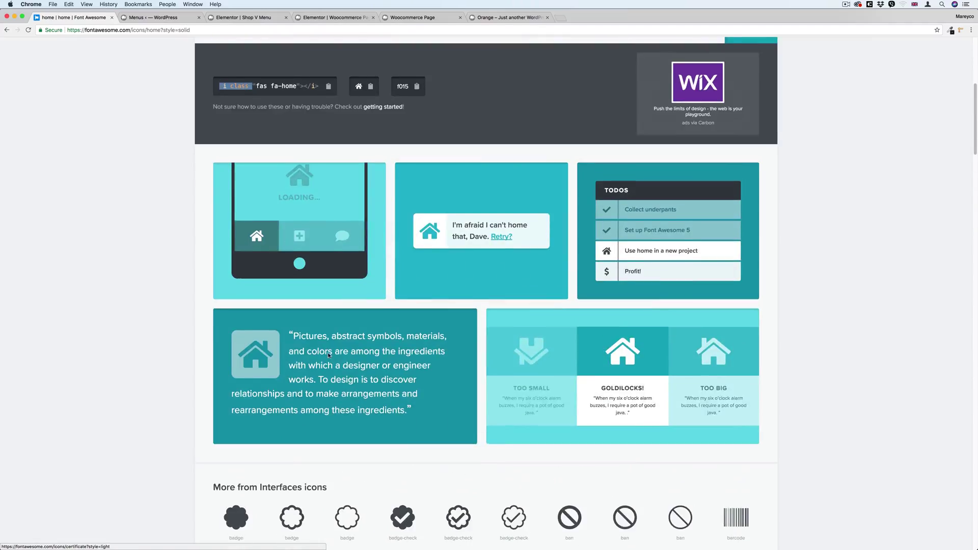
scroll(398, 276, "up", 3)
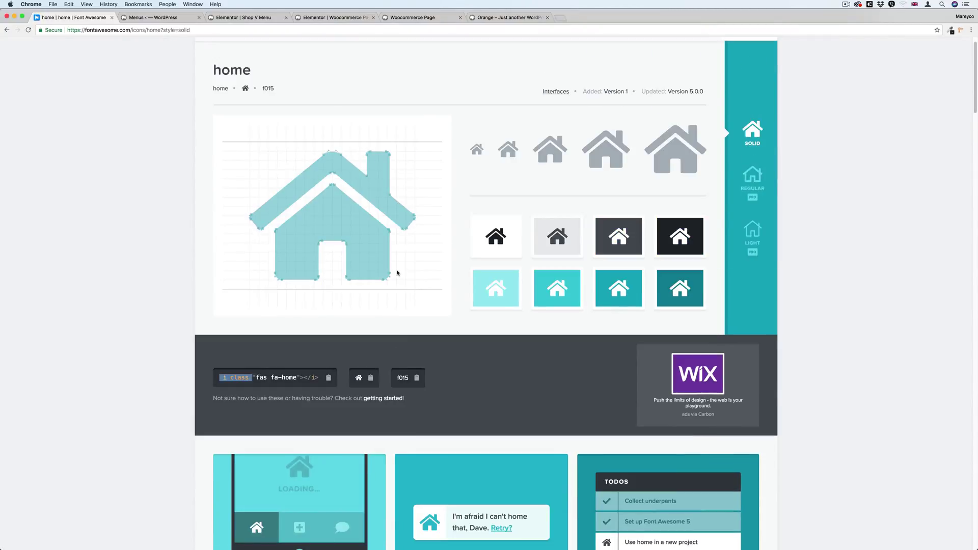
scroll(461, 255, "down", 14)
scroll(462, 260, "down", 11)
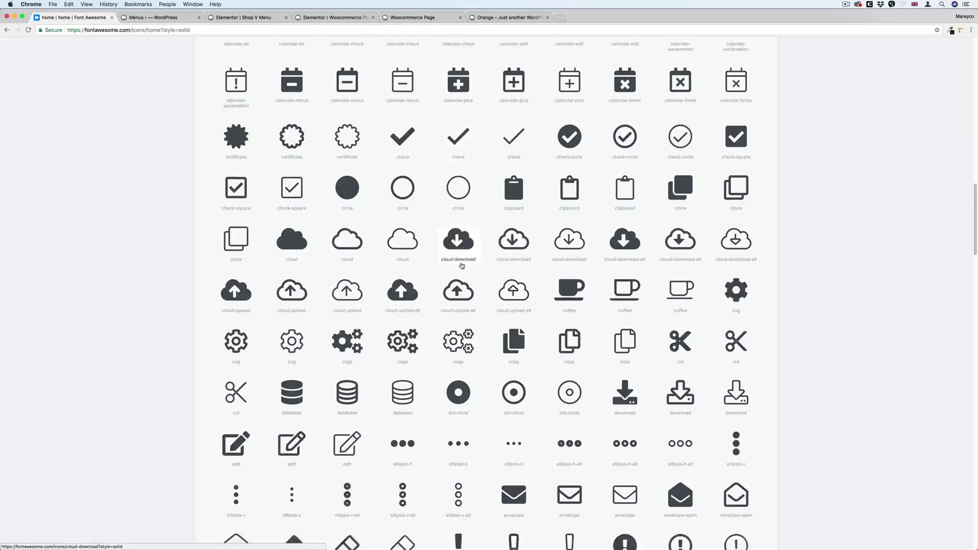
scroll(463, 270, "up", 20)
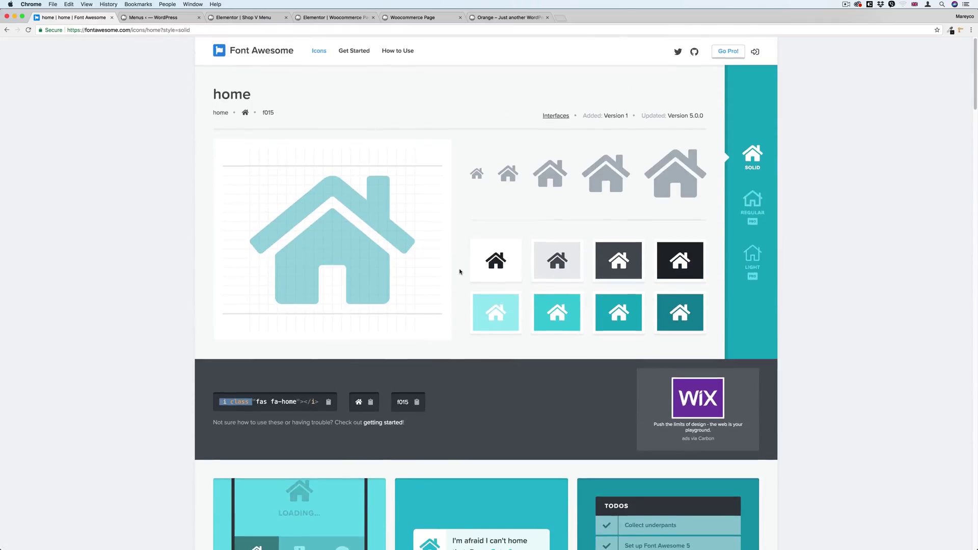
- Prefix the Outdoor Sports label in the WordPress Categories menu with <i class="fa fa-home fa-fw" aria-hidden="true"></i> and save the menu
left_click(153, 17)
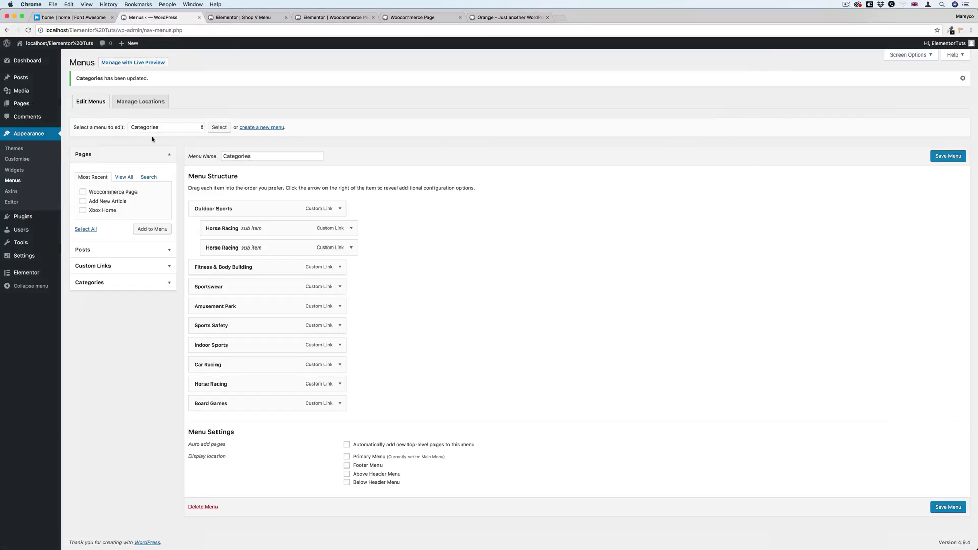
left_click(340, 209)
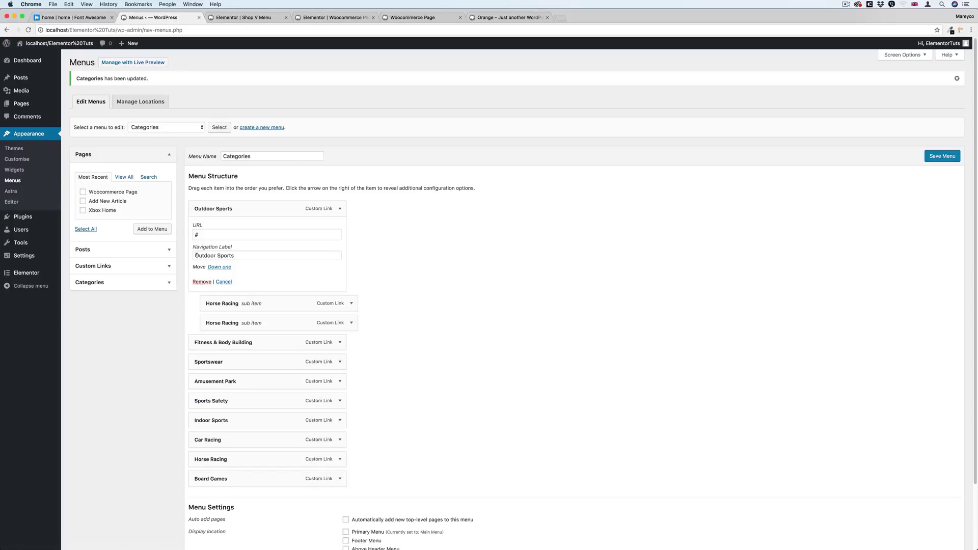
left_click(196, 256)
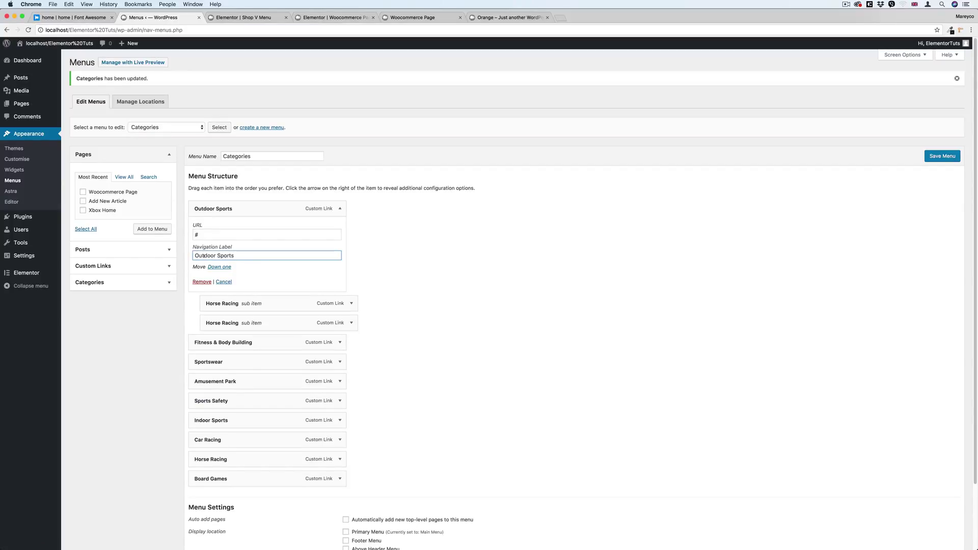
type("<i class=\"fa fa-home fa-fw\" aria-hidden=\"true\"></i>")
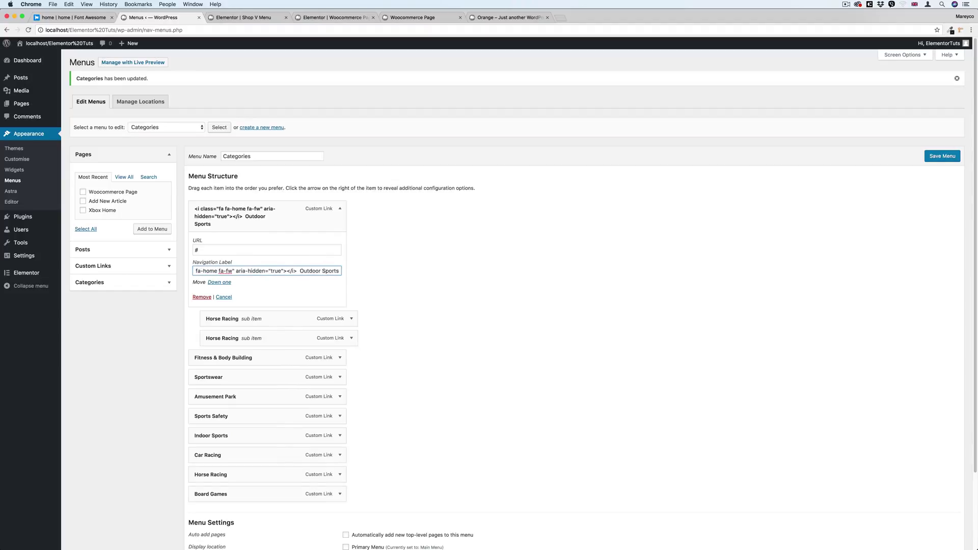
left_click(940, 156)
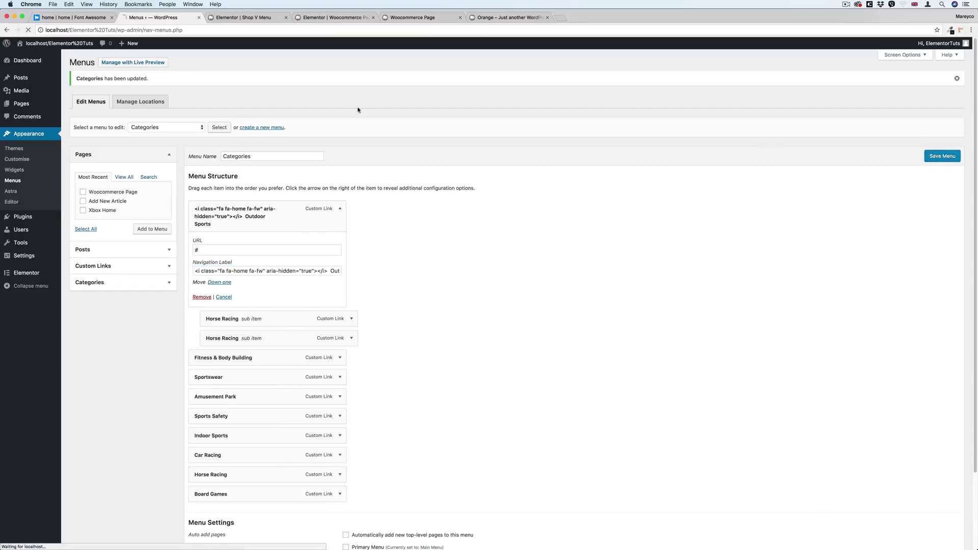
- Reload the Woocommerce page preview and compare the Outdoor Sports menu icon with the category icons on the Orange demo
left_click(423, 18)
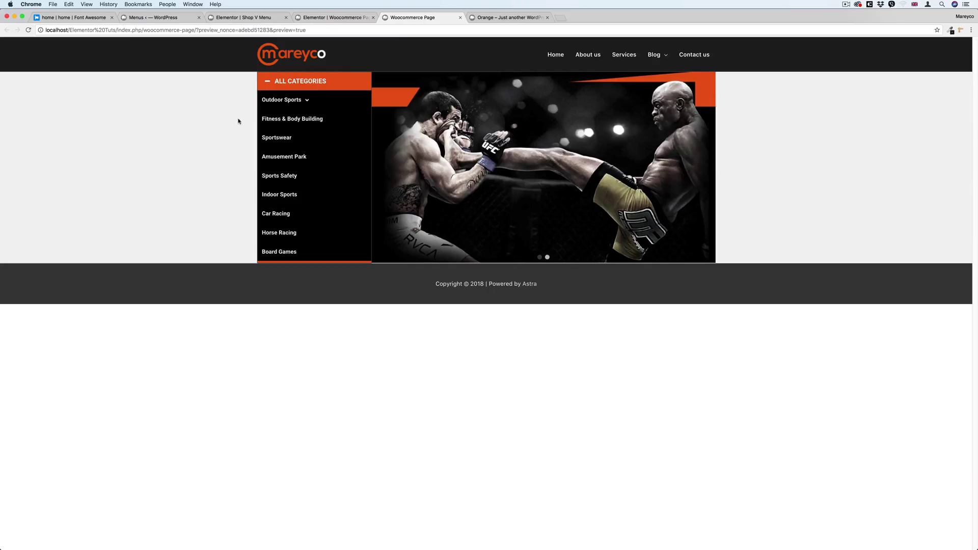
key("super+r")
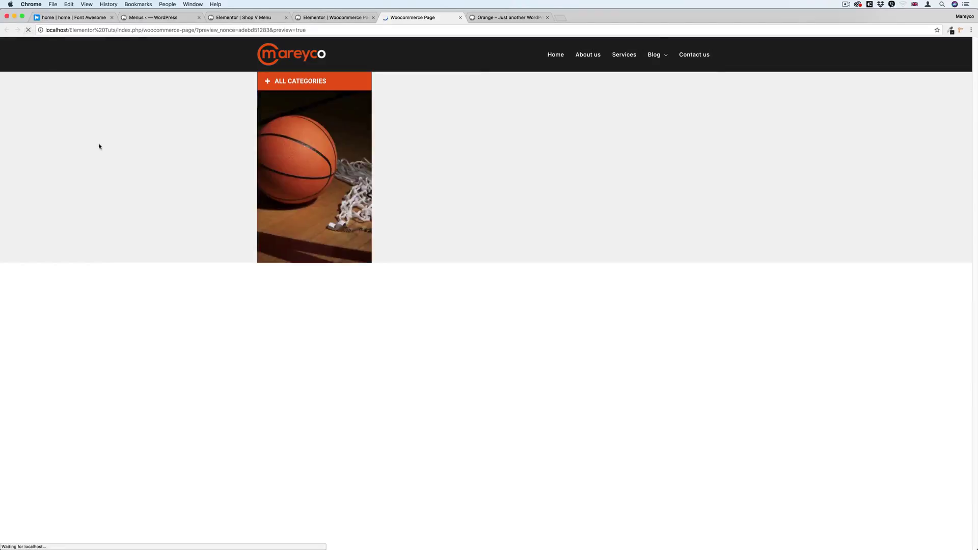
mouse_move(271, 103)
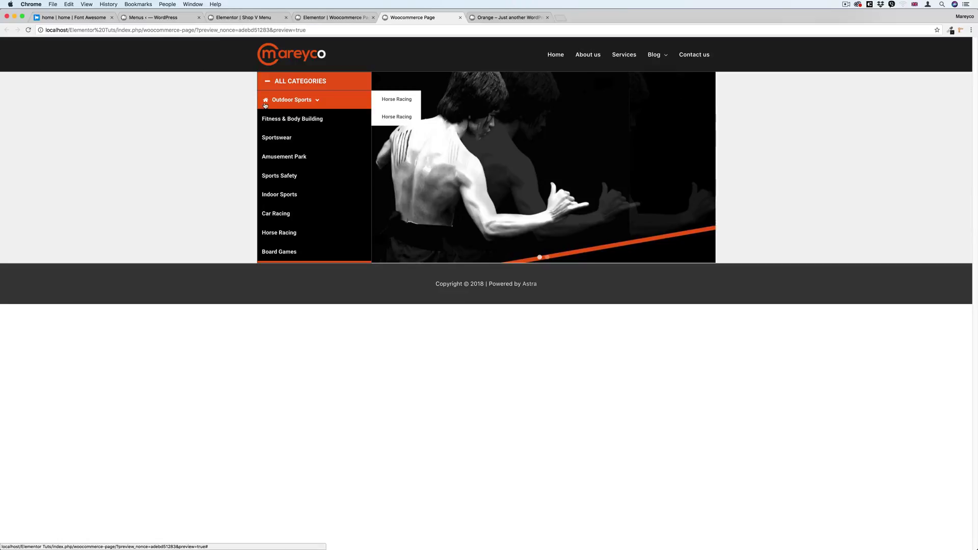
left_click(494, 19)
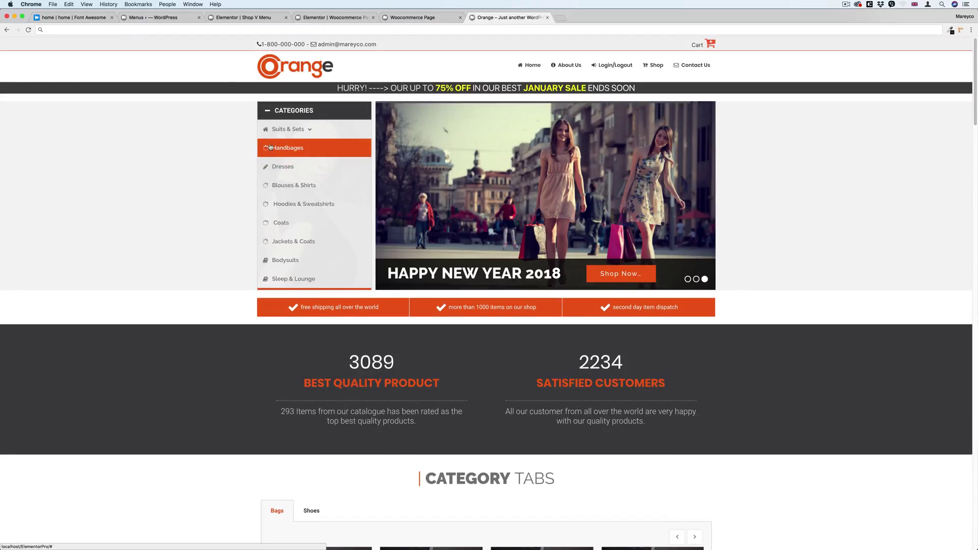
- Return to the Font Awesome home page, look through it and open the SVG with JavaScript guide
left_click(72, 17)
left_click(265, 53)
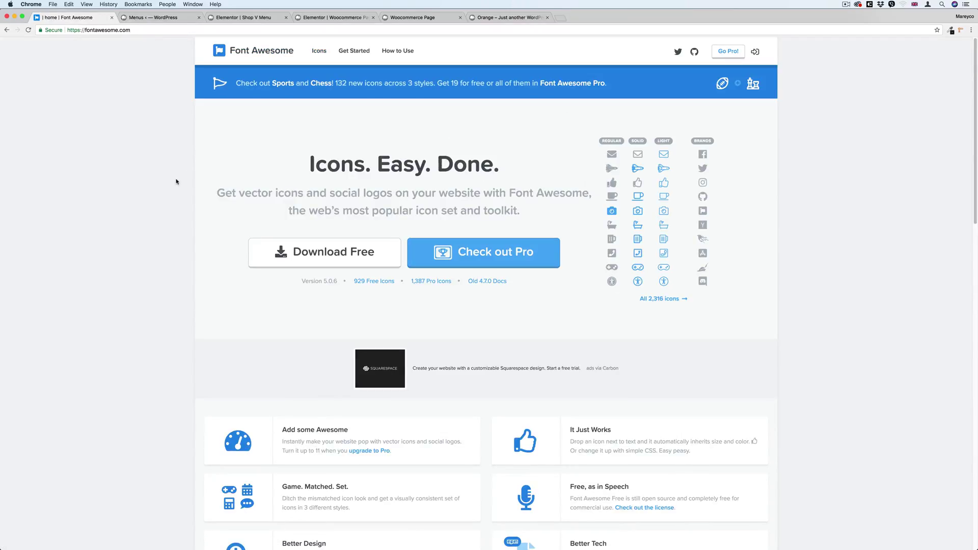
scroll(192, 218, "down", 10)
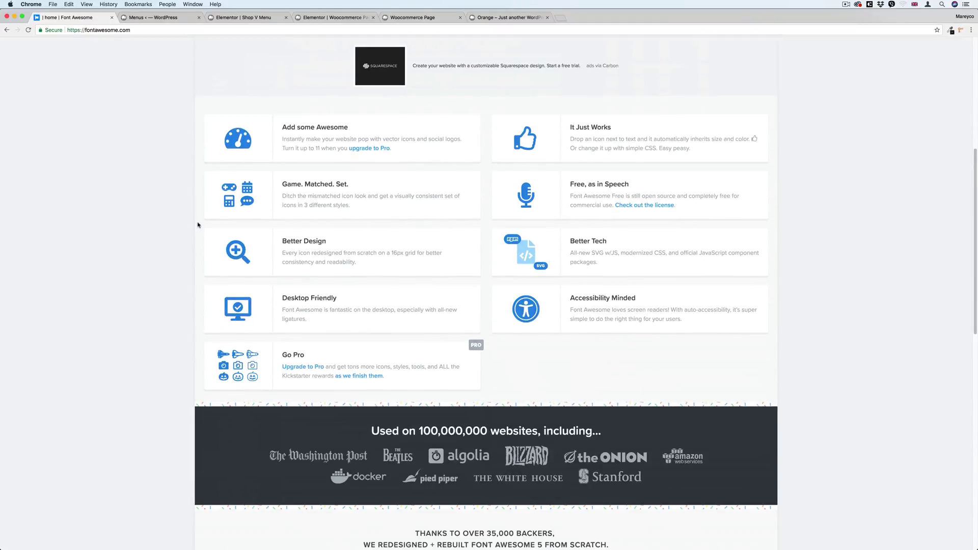
scroll(199, 226, "down", 5)
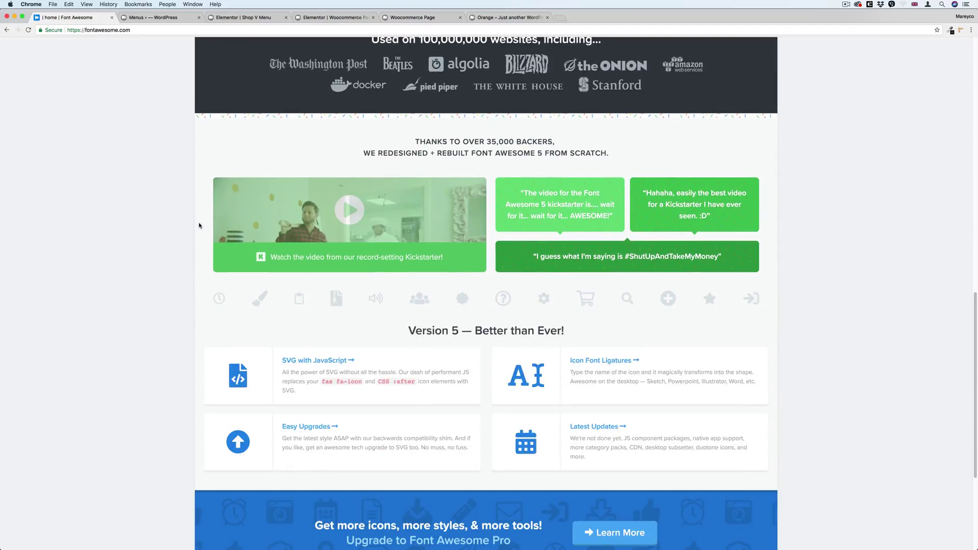
scroll(199, 225, "up", 4)
scroll(199, 225, "down", 6)
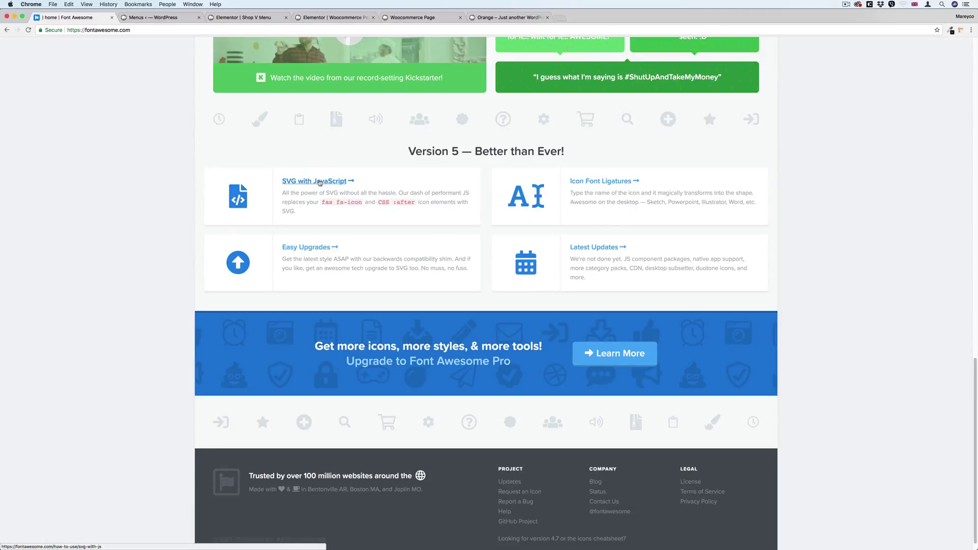
left_click(314, 183)
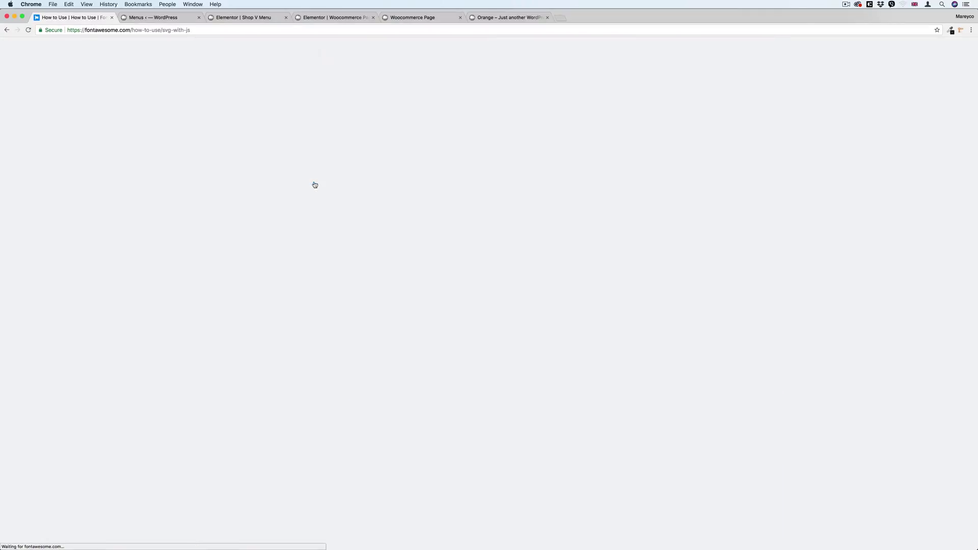
- Examine the guide's basic use, icon size, fixed-width, list, bordered and animated icon examples, including the fa-spinner fa-pulse code
scroll(316, 185, "down", 1)
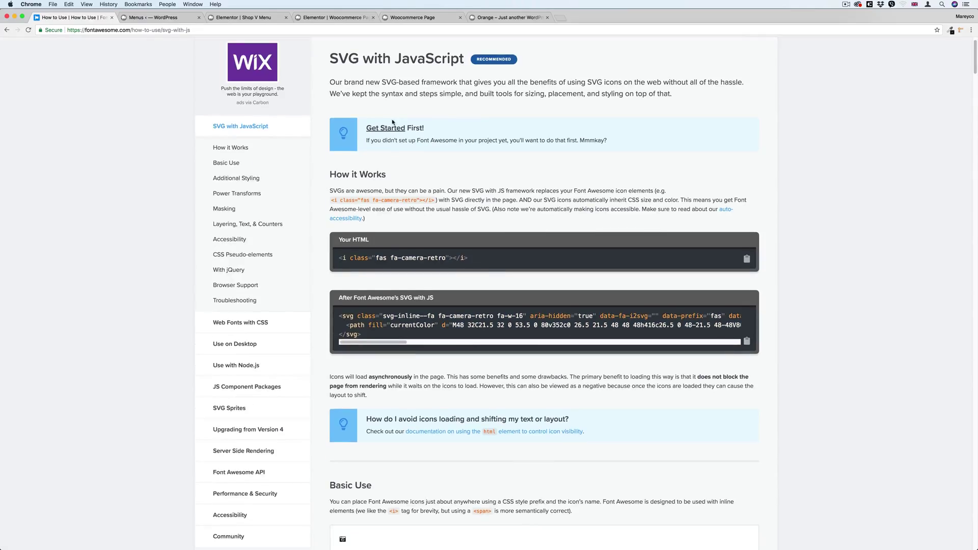
scroll(393, 123, "down", 12)
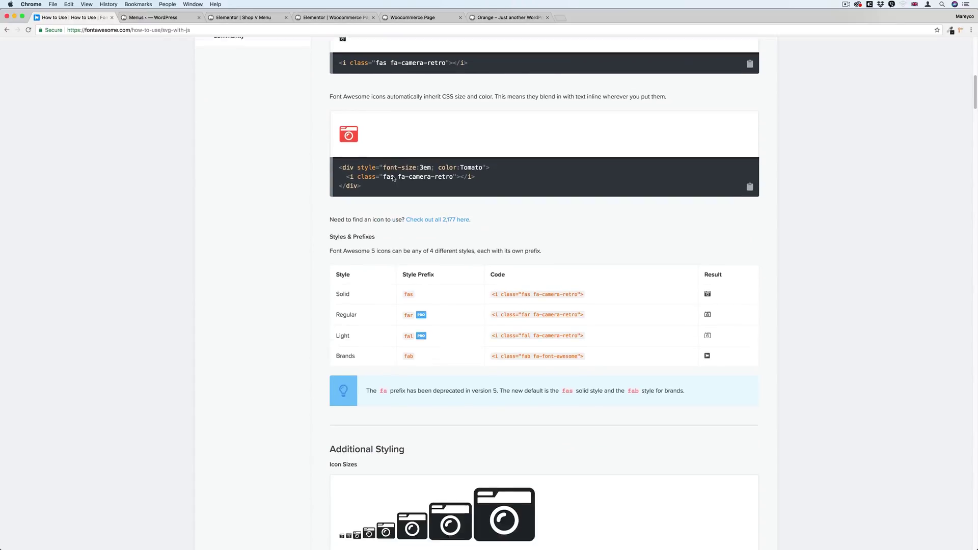
scroll(393, 179, "down", 9)
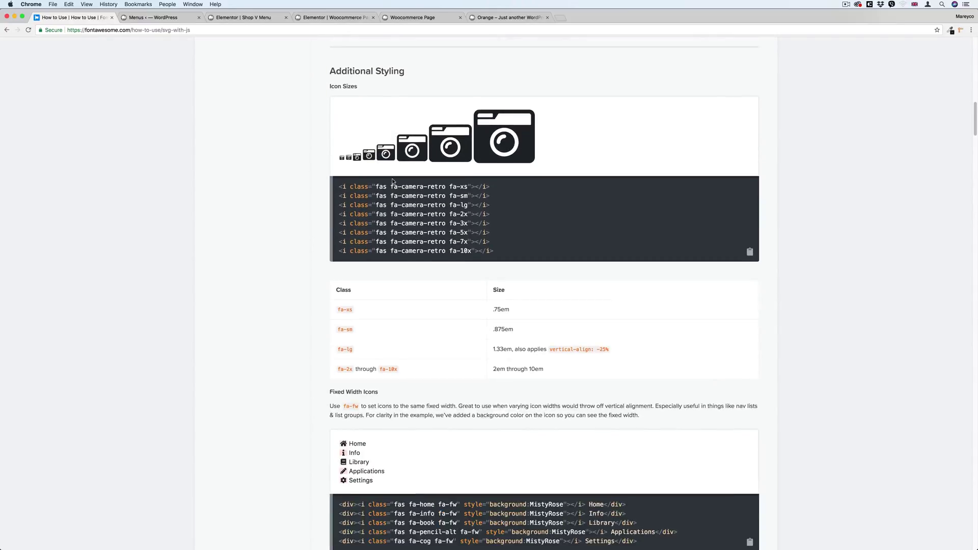
scroll(392, 184, "down", 10)
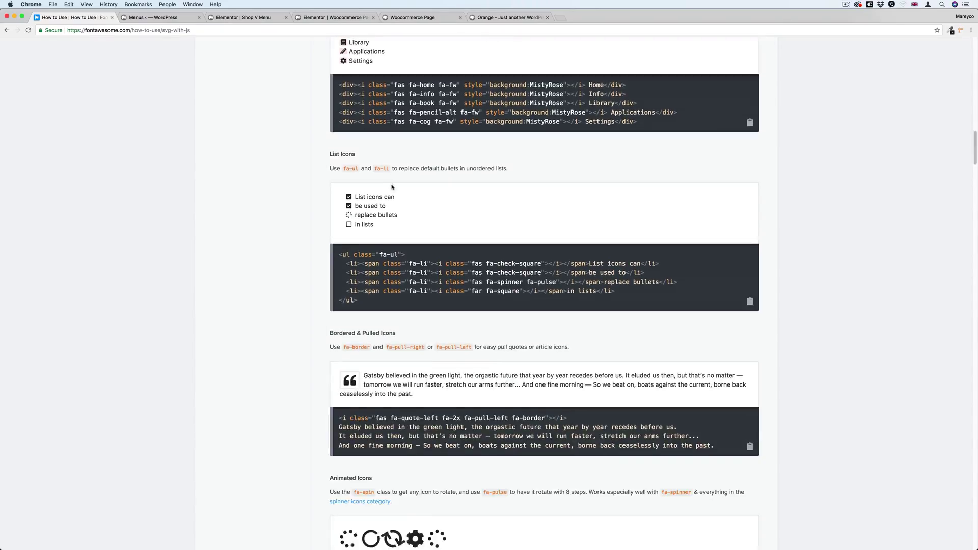
left_click_drag(390, 215, 350, 216)
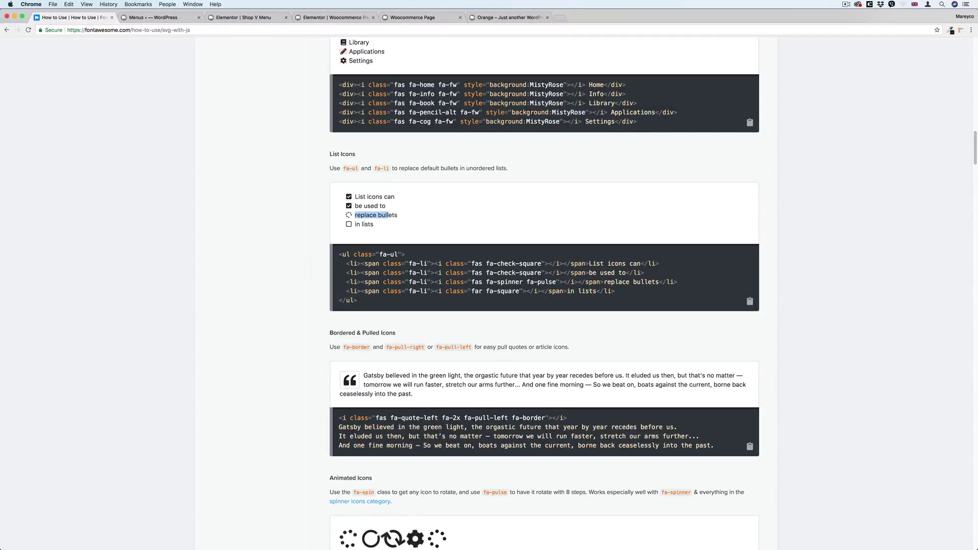
left_click_drag(345, 281, 677, 281)
scroll(428, 234, "down", 7)
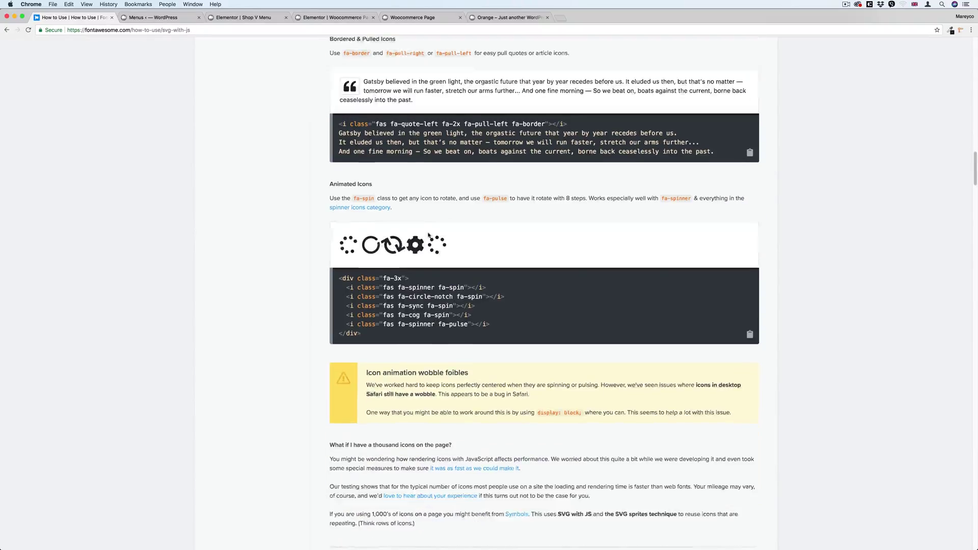
scroll(428, 234, "down", 2)
scroll(358, 223, "down", 5)
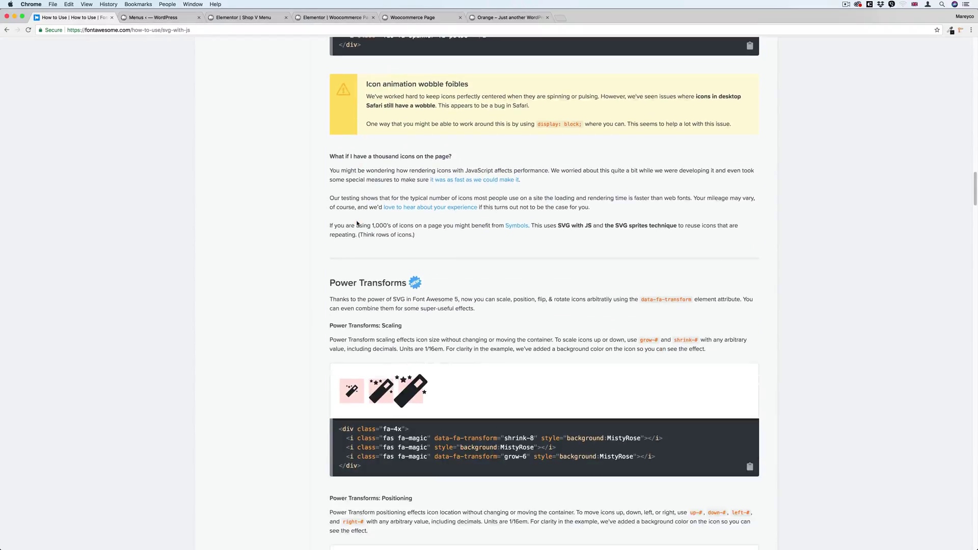
scroll(357, 224, "down", 10)
- Compare the preview's category menu with the expanded Categories accordion and its item icons on the Orange demo
left_click(416, 17)
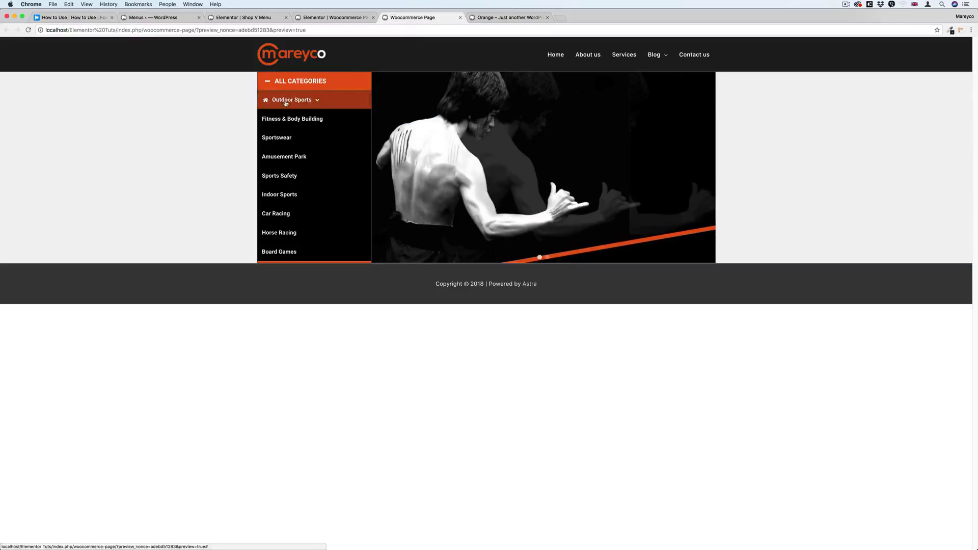
left_click(510, 17)
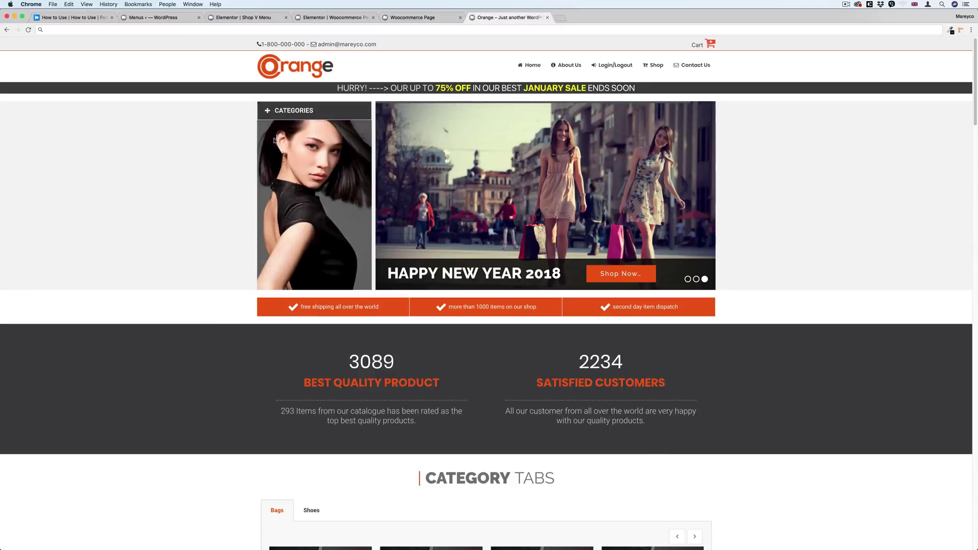
left_click(284, 117)
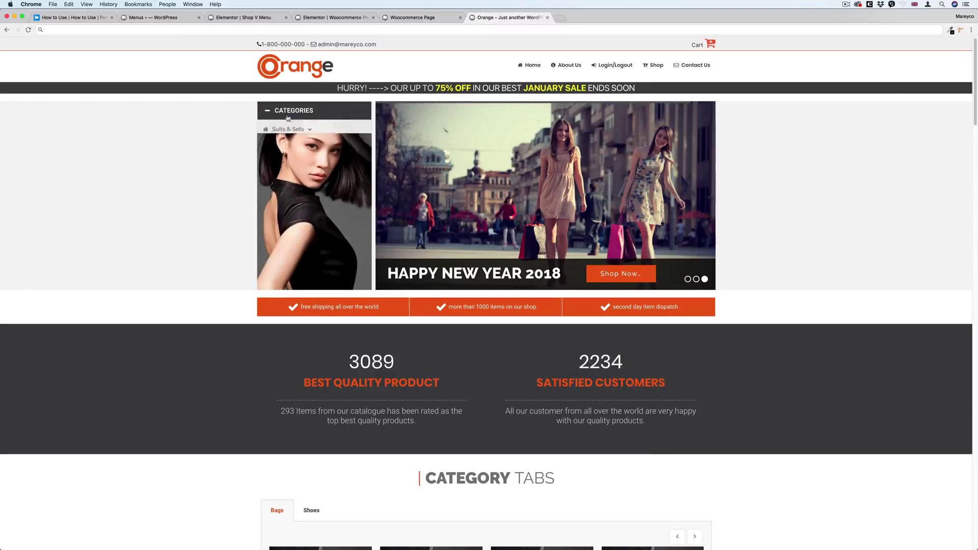
left_click(266, 135)
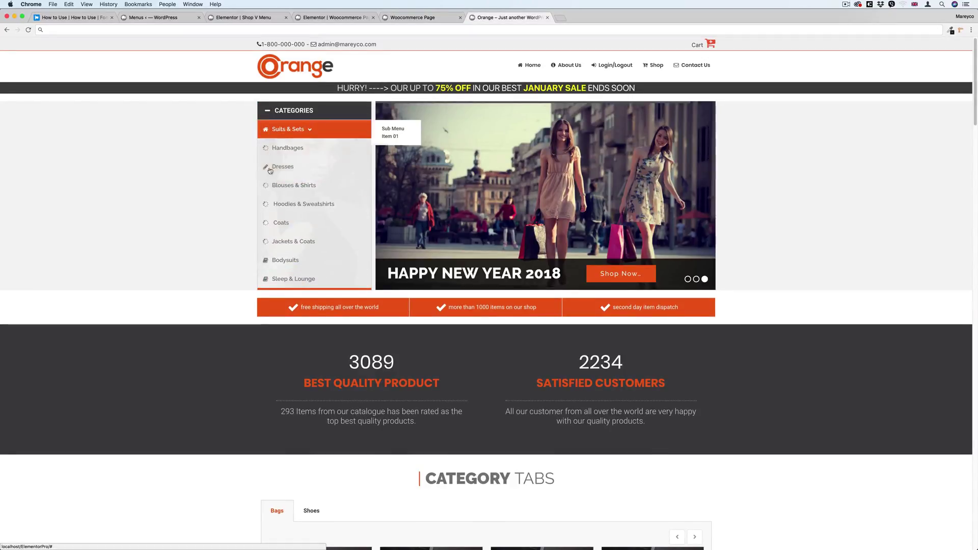
- Go back to the Font Awesome guide and open the site's icon gallery
left_click(71, 18)
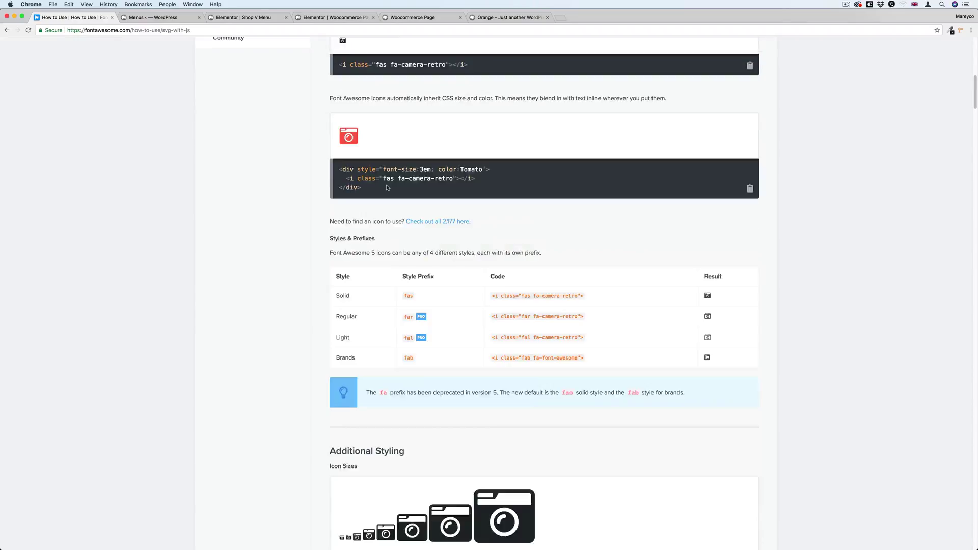
scroll(387, 188, "up", 15)
left_click(321, 60)
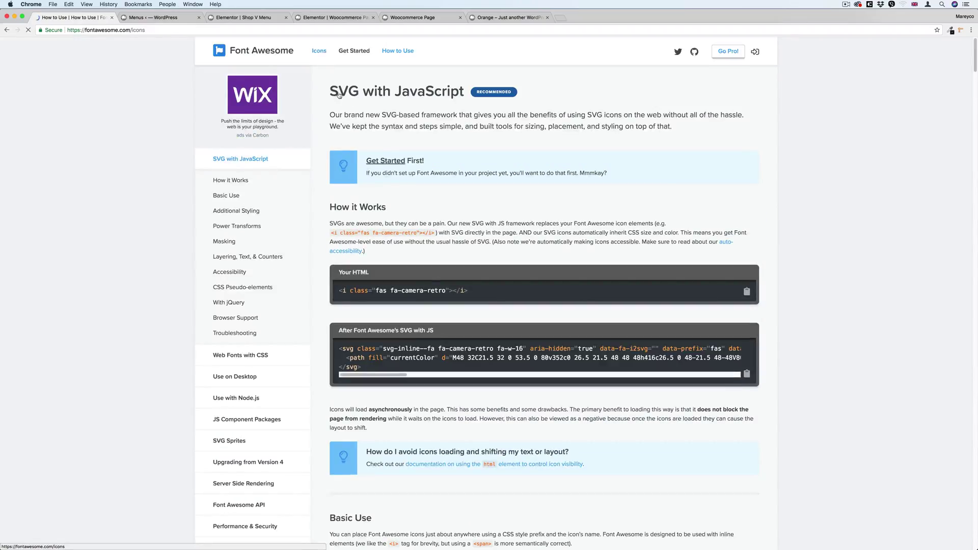
- Set the top and bottom margins of the Woocommerce page's accordion and slider section to 25 in Elementor and update the page
left_click(406, 19)
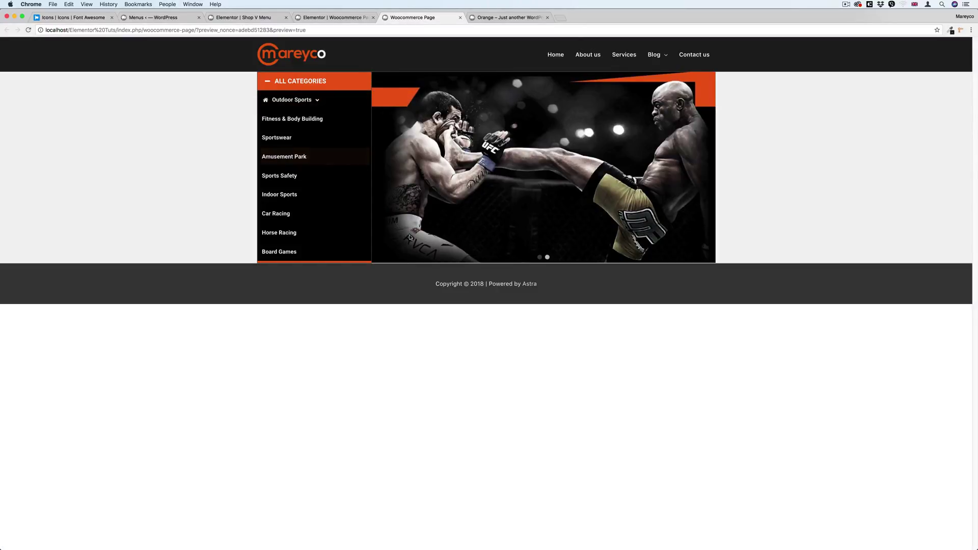
left_click(228, 18)
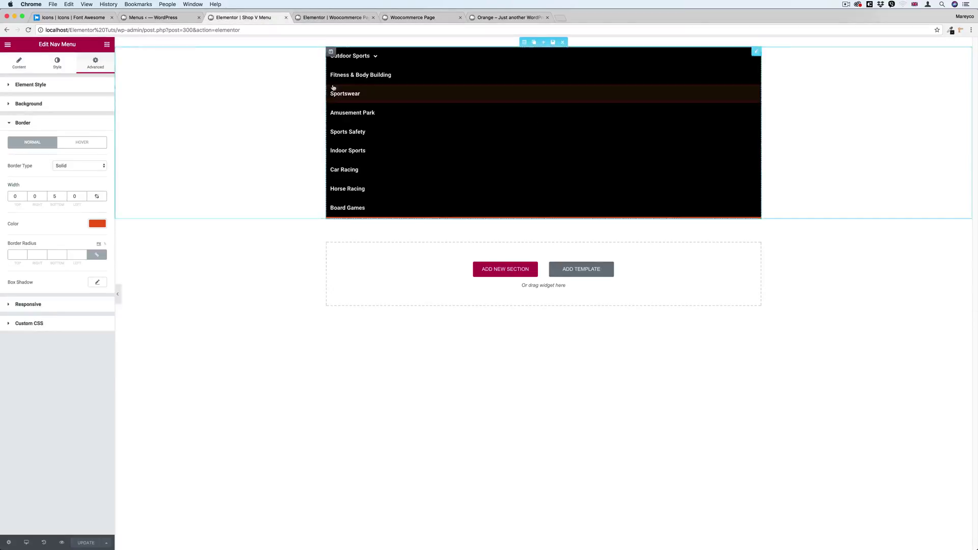
left_click(322, 19)
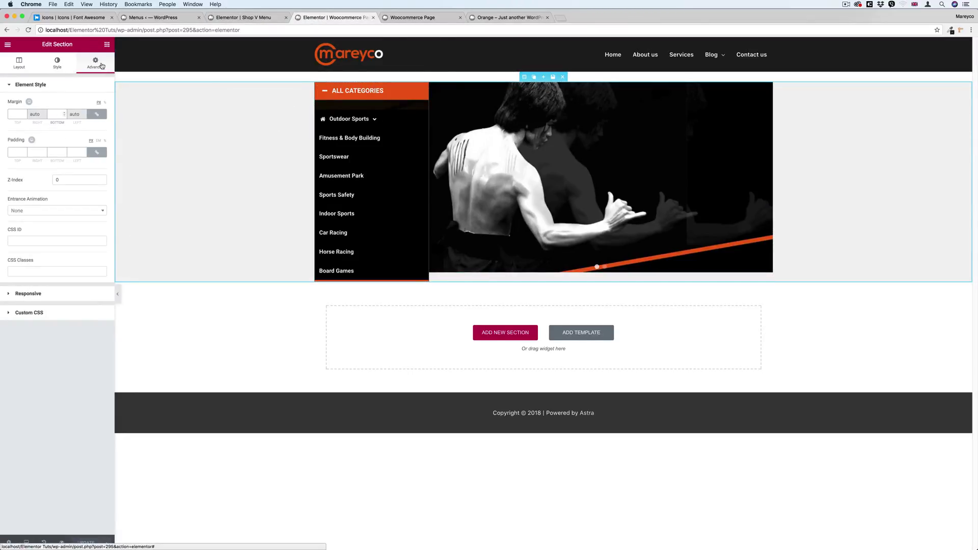
left_click(55, 114)
type("25")
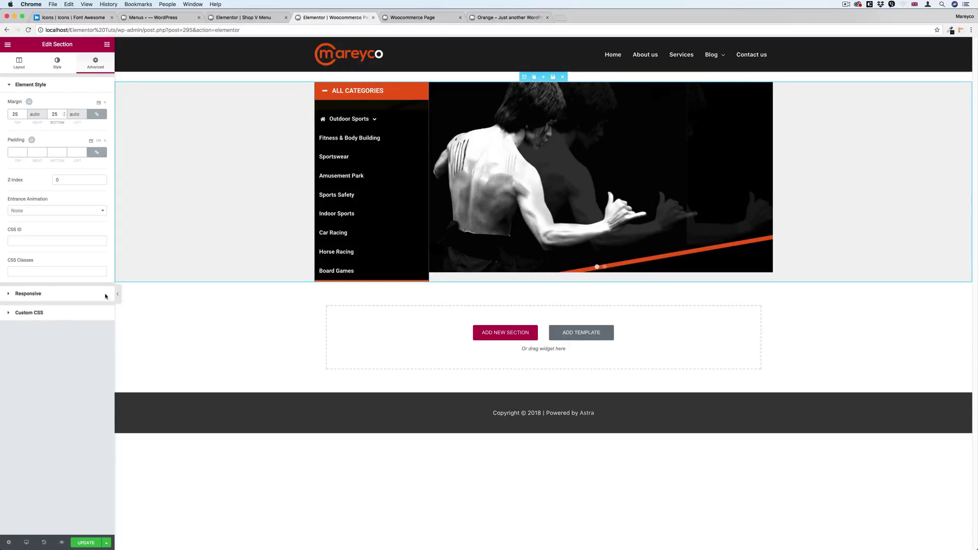
left_click(87, 542)
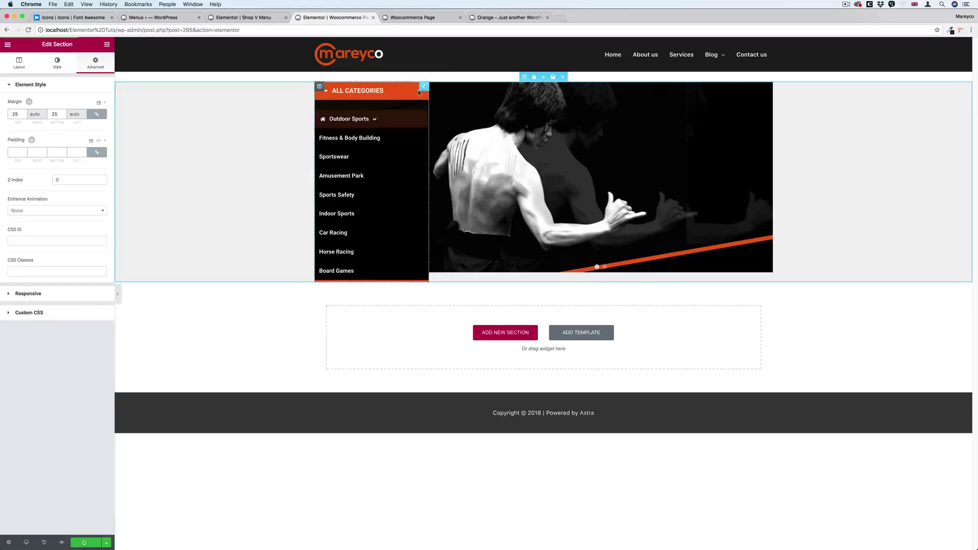
- Test the page preview by collapsing and expanding All Categories, switching slides and showing the Outdoor Sports submenu
left_click(408, 17)
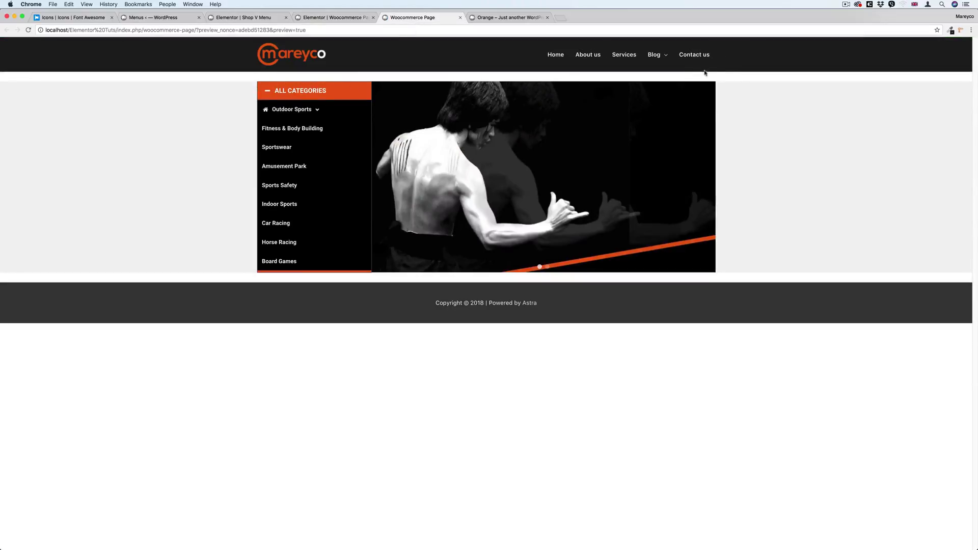
left_click(324, 91)
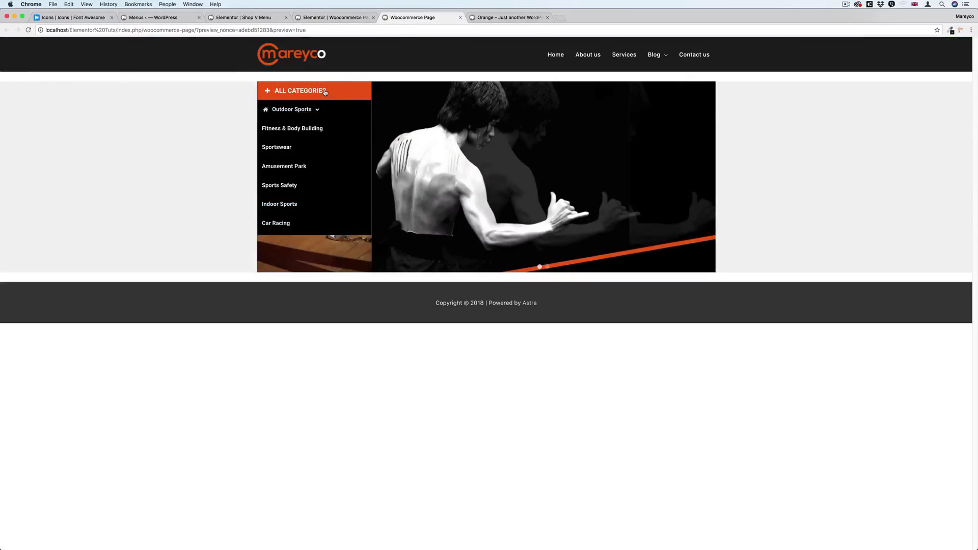
left_click(325, 91)
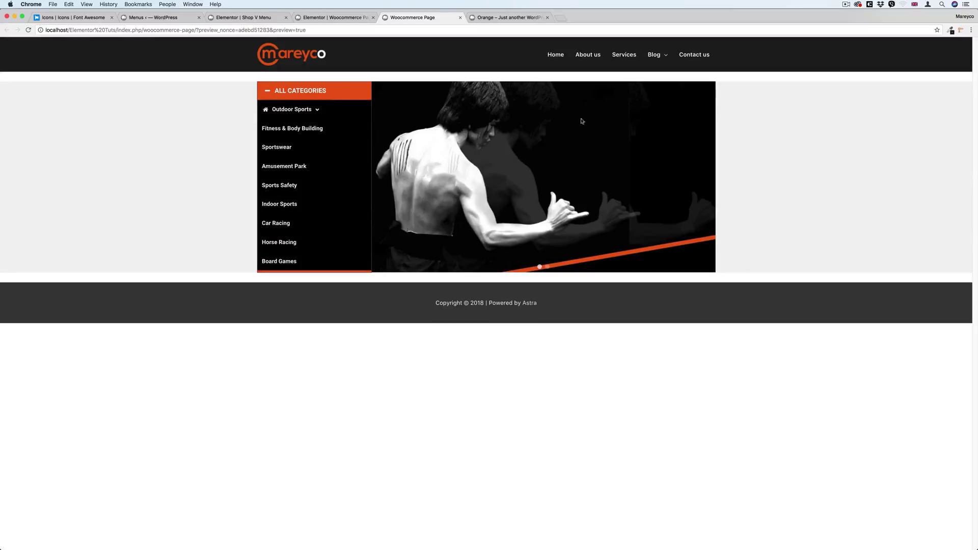
left_click(539, 267)
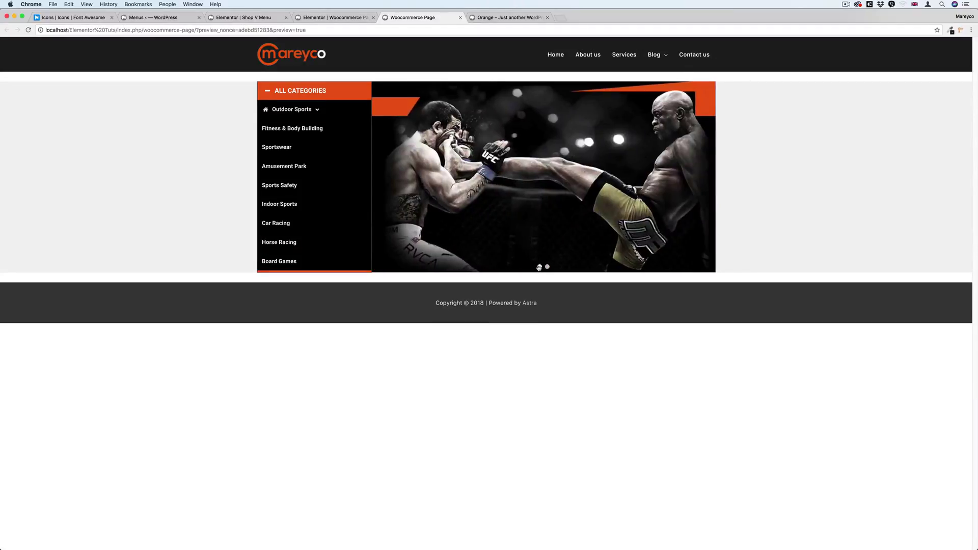
left_click(329, 91)
left_click(329, 91)
mouse_move(264, 111)
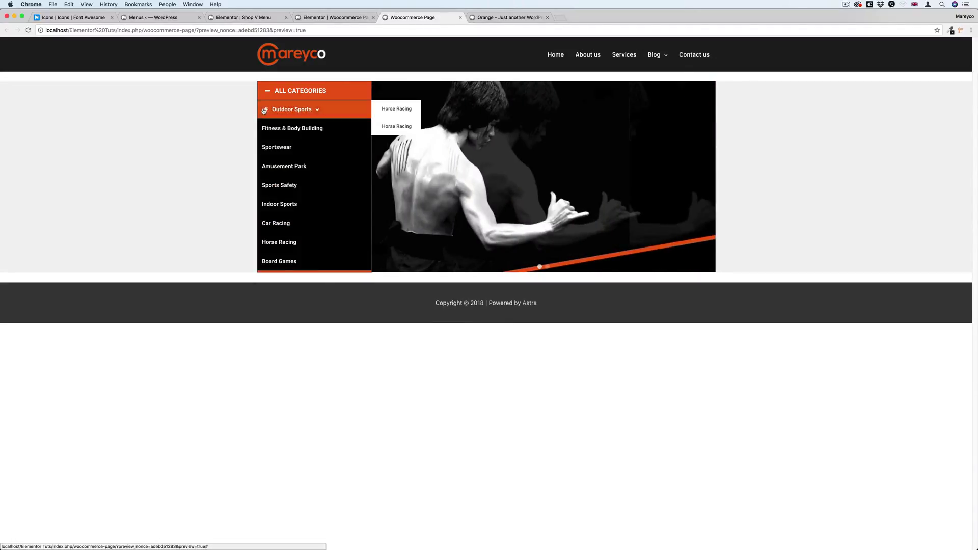